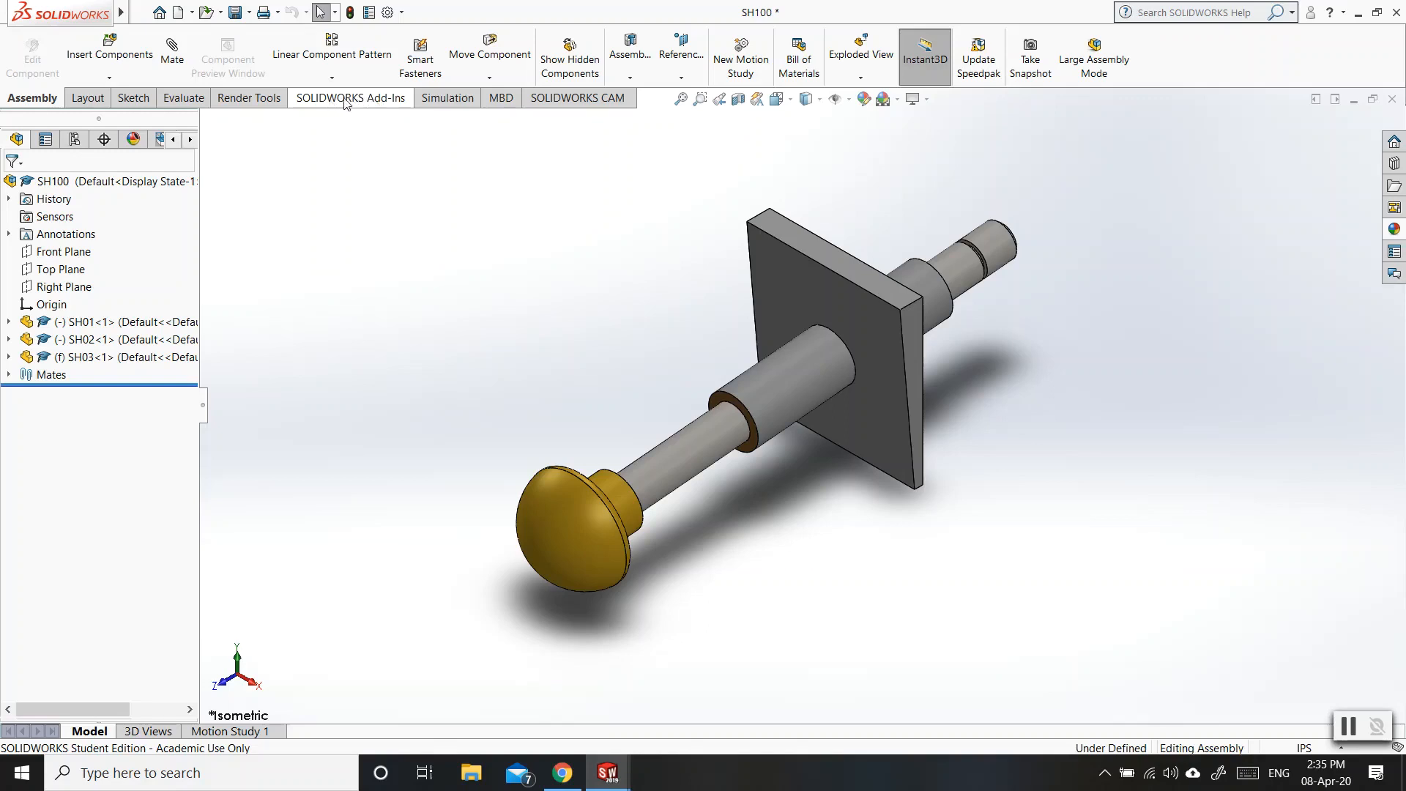
# Set the PhotoView 360 output image size to 1280x720 (16:9)
pyautogui.click(366, 103)
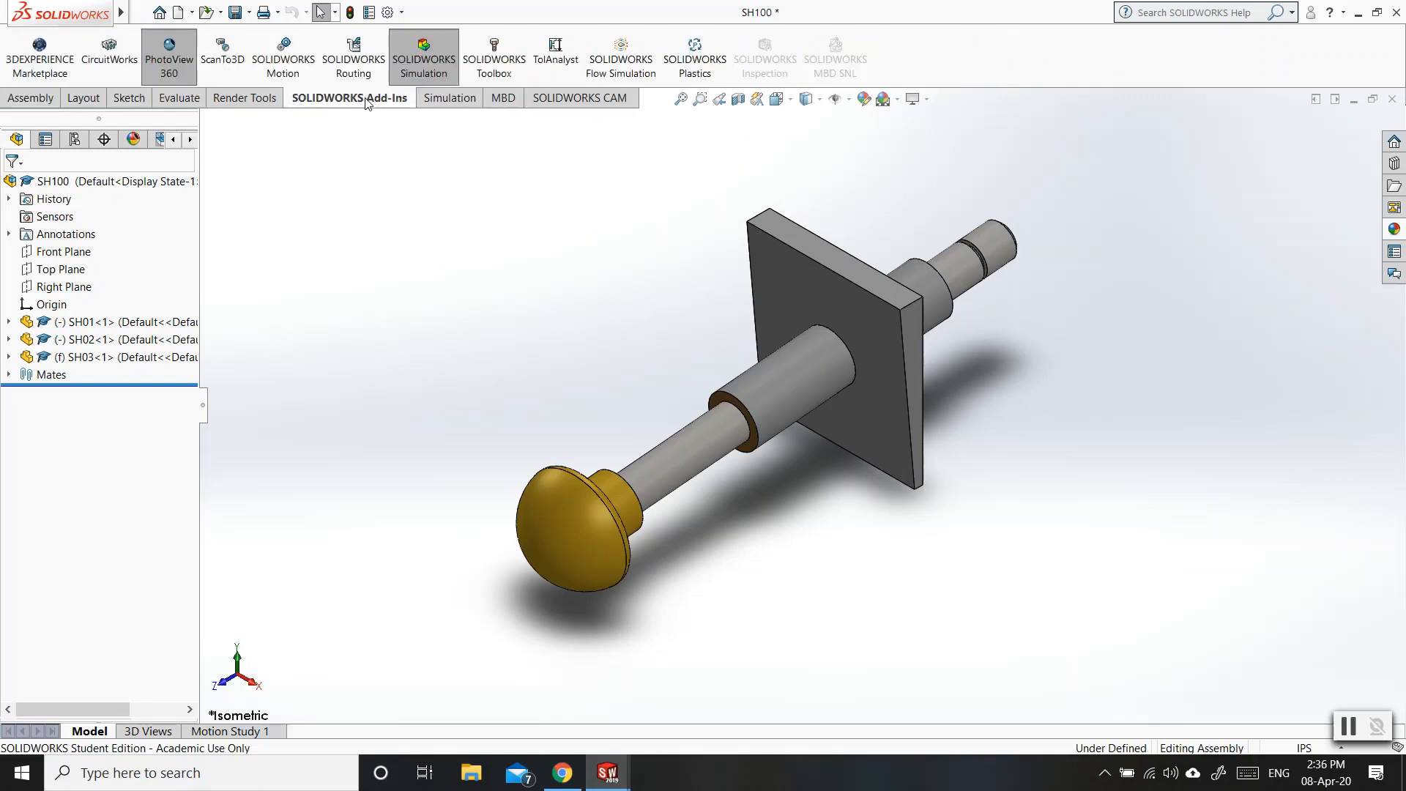
pyautogui.click(177, 63)
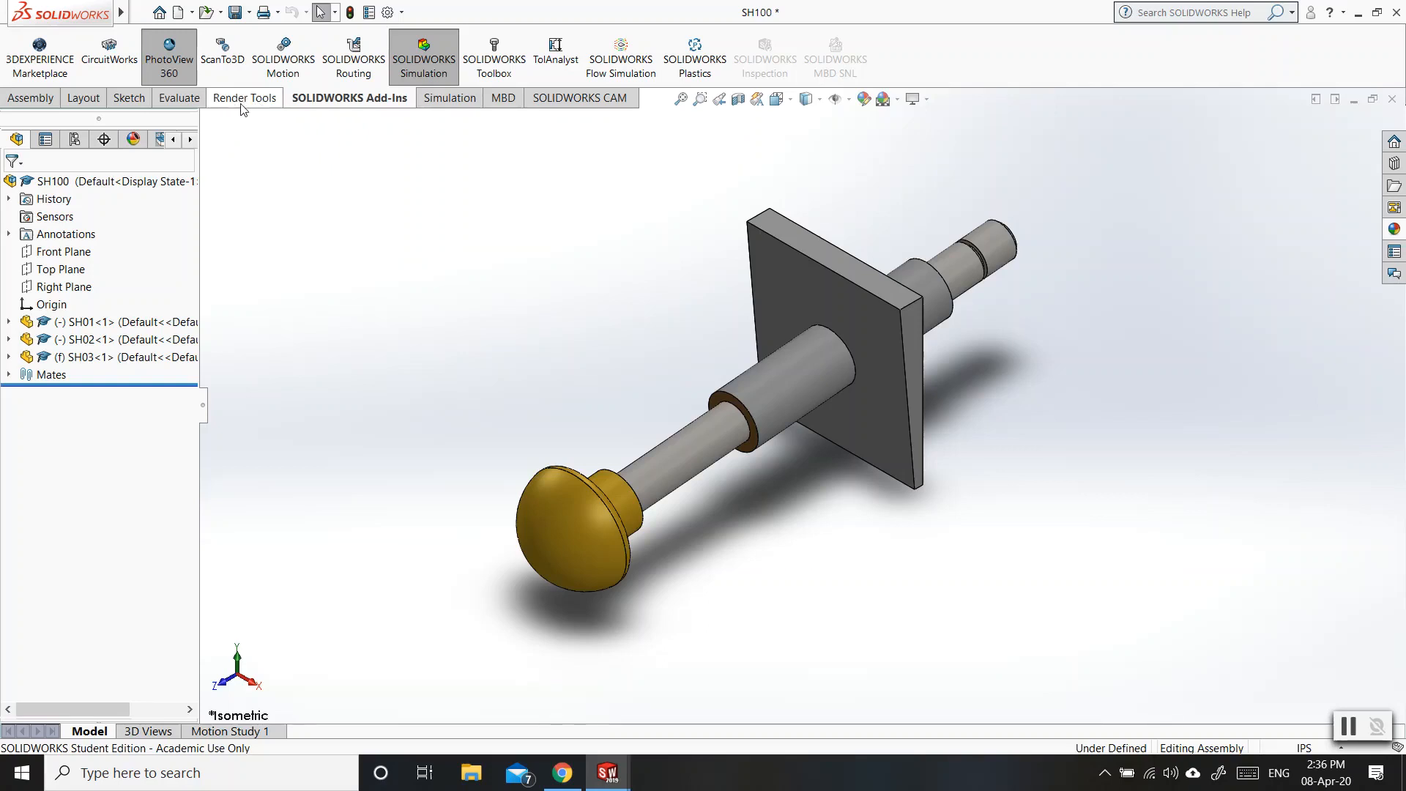
pyautogui.click(265, 101)
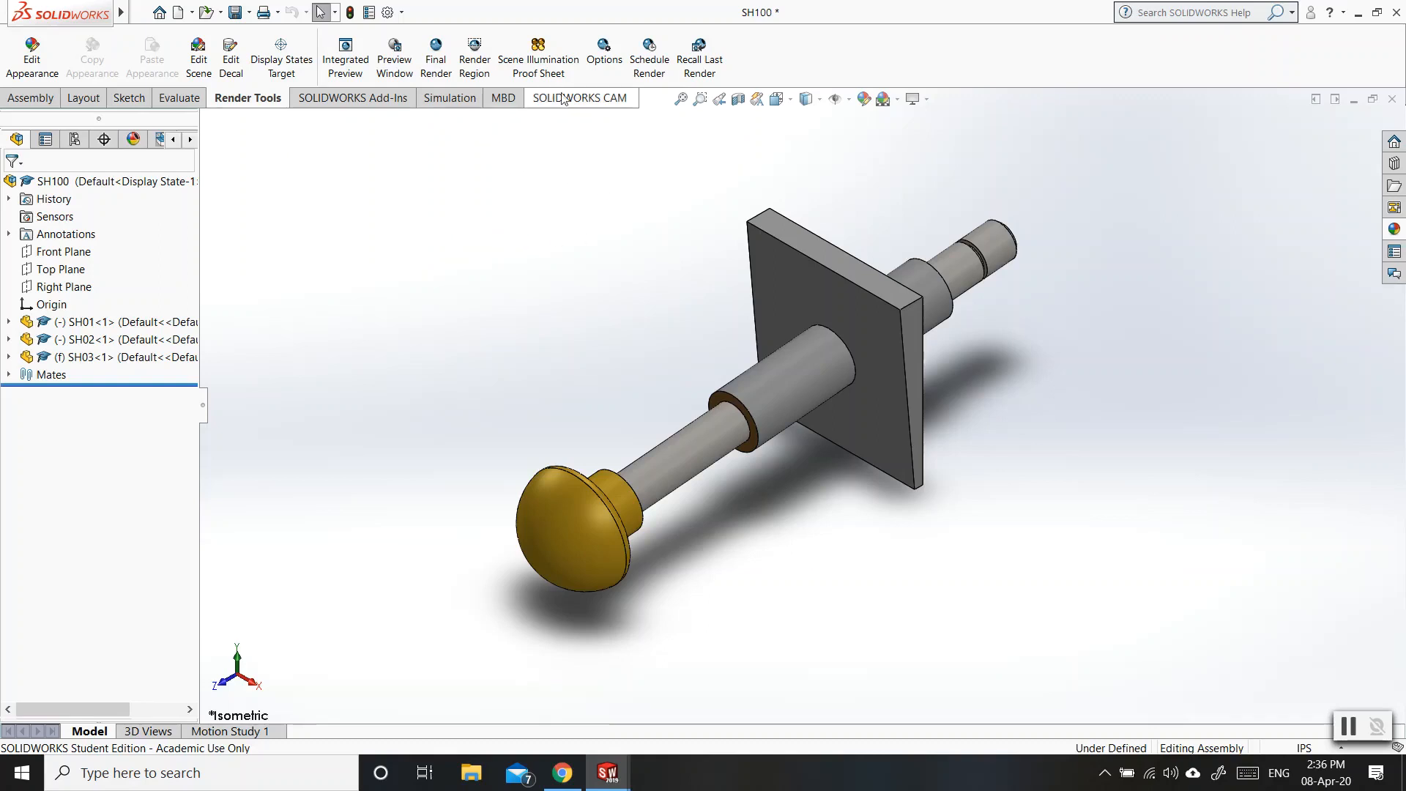
pyautogui.click(606, 63)
pyautogui.click(605, 59)
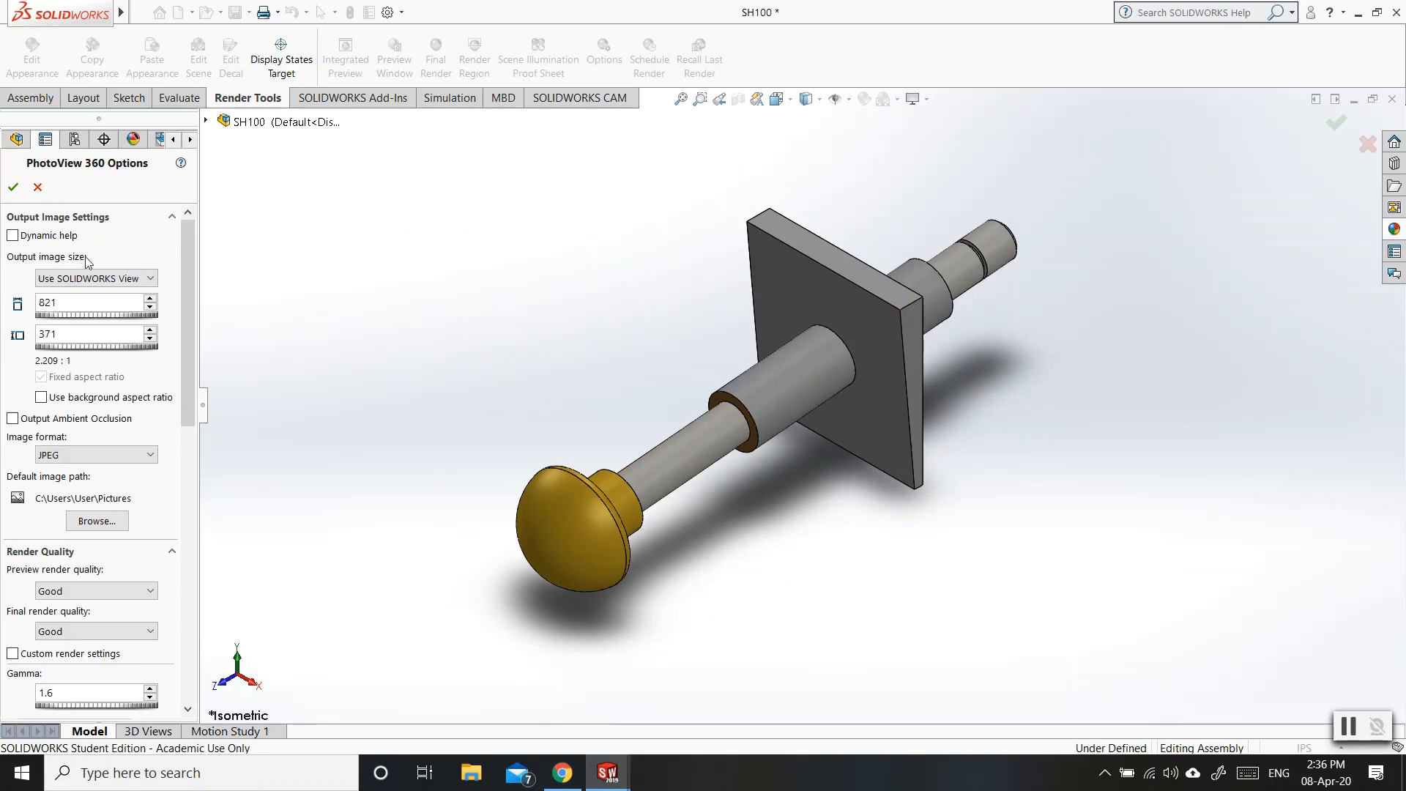
pyautogui.click(150, 282)
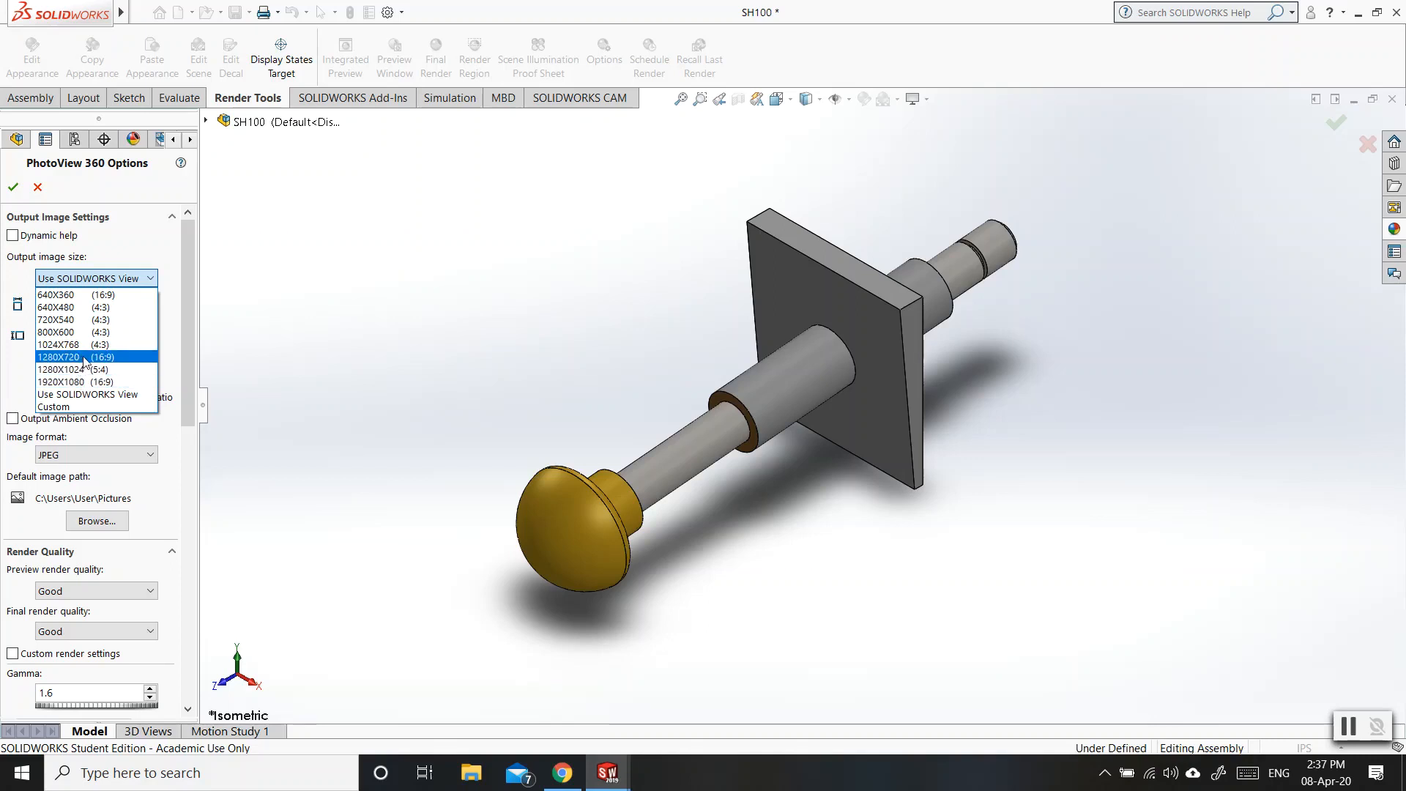
pyautogui.click(84, 357)
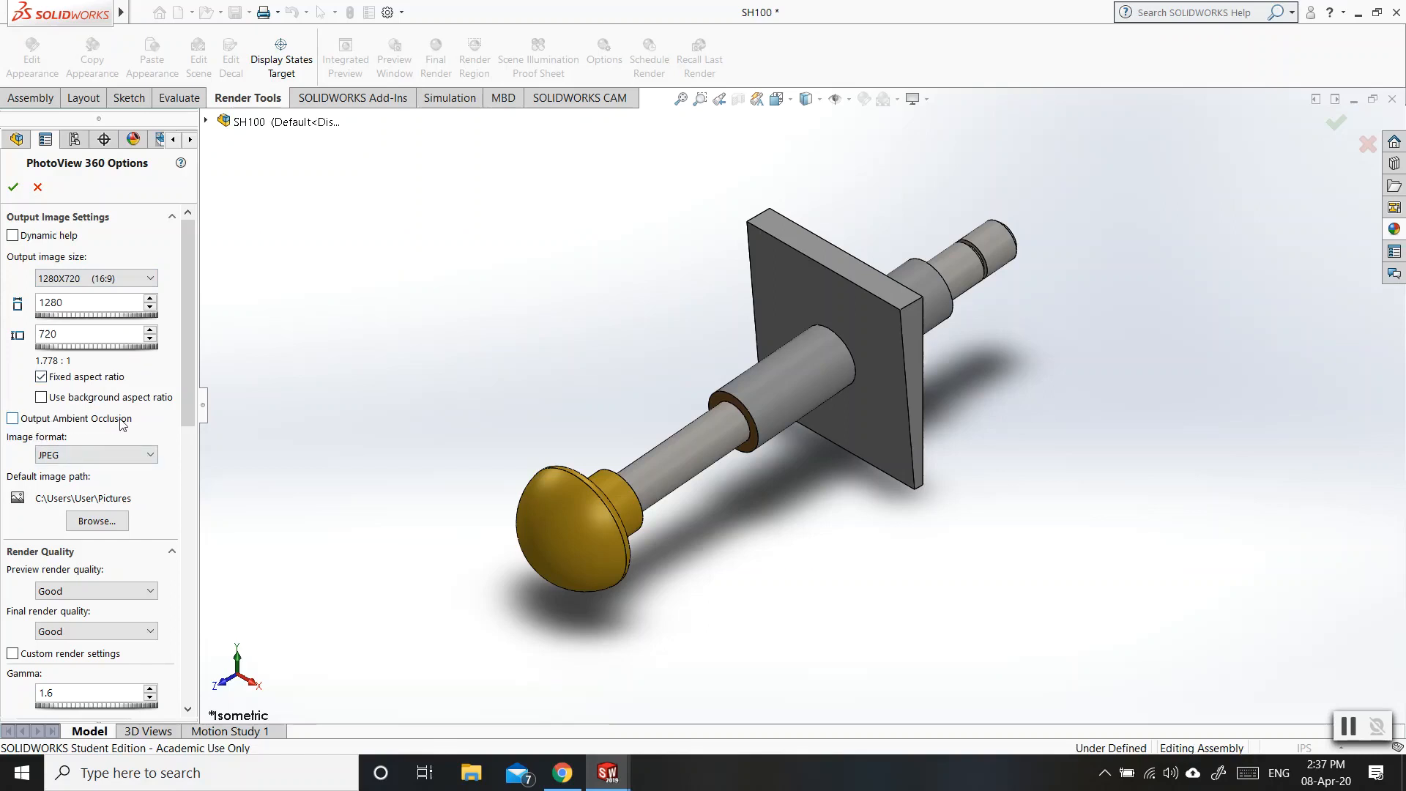
# Select JPEG as the image format for the rendered output
pyautogui.moveTo(188, 389); pyautogui.dragTo(194, 445)
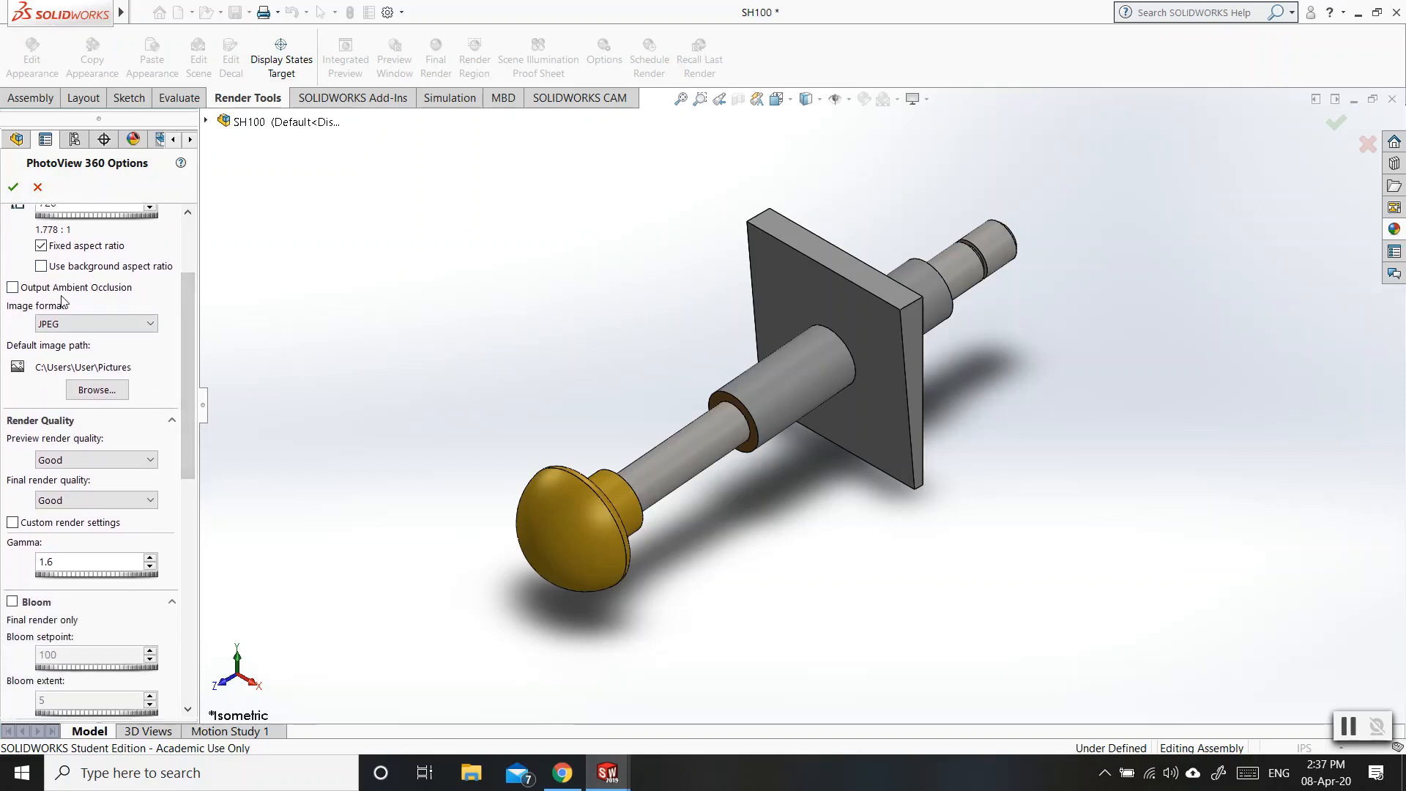
pyautogui.click(147, 326)
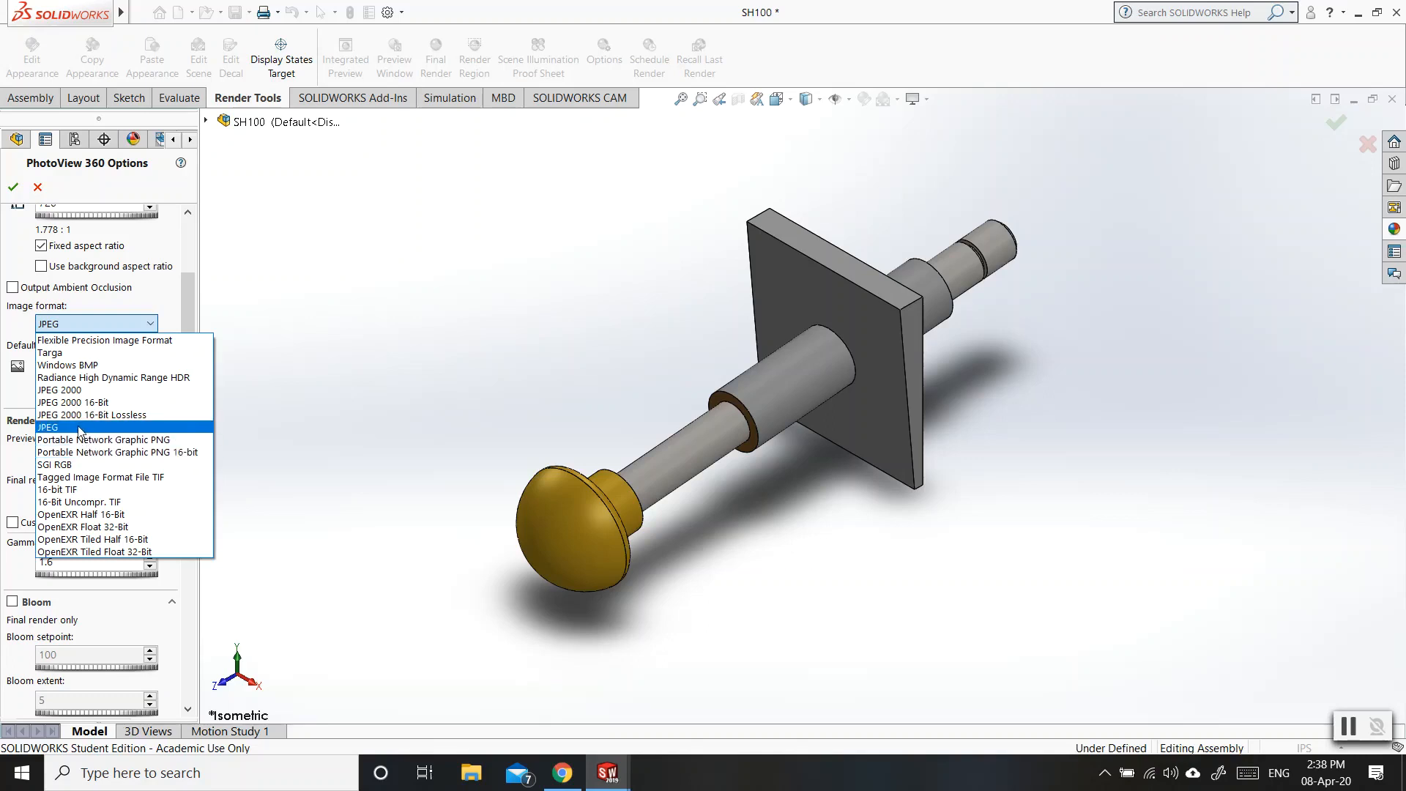
pyautogui.click(80, 429)
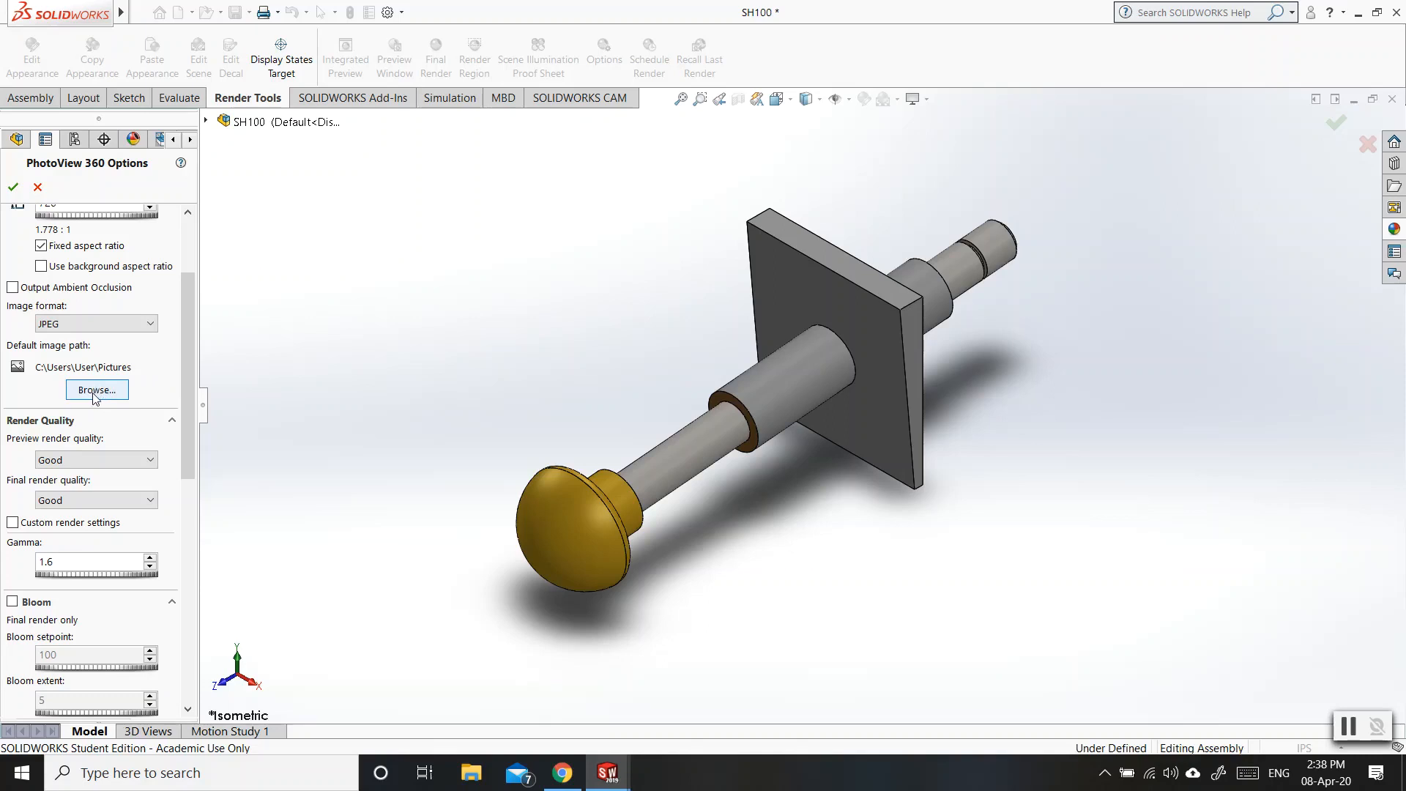
# Set the preview render quality to Better and the final render quality to Best
pyautogui.click(78, 460)
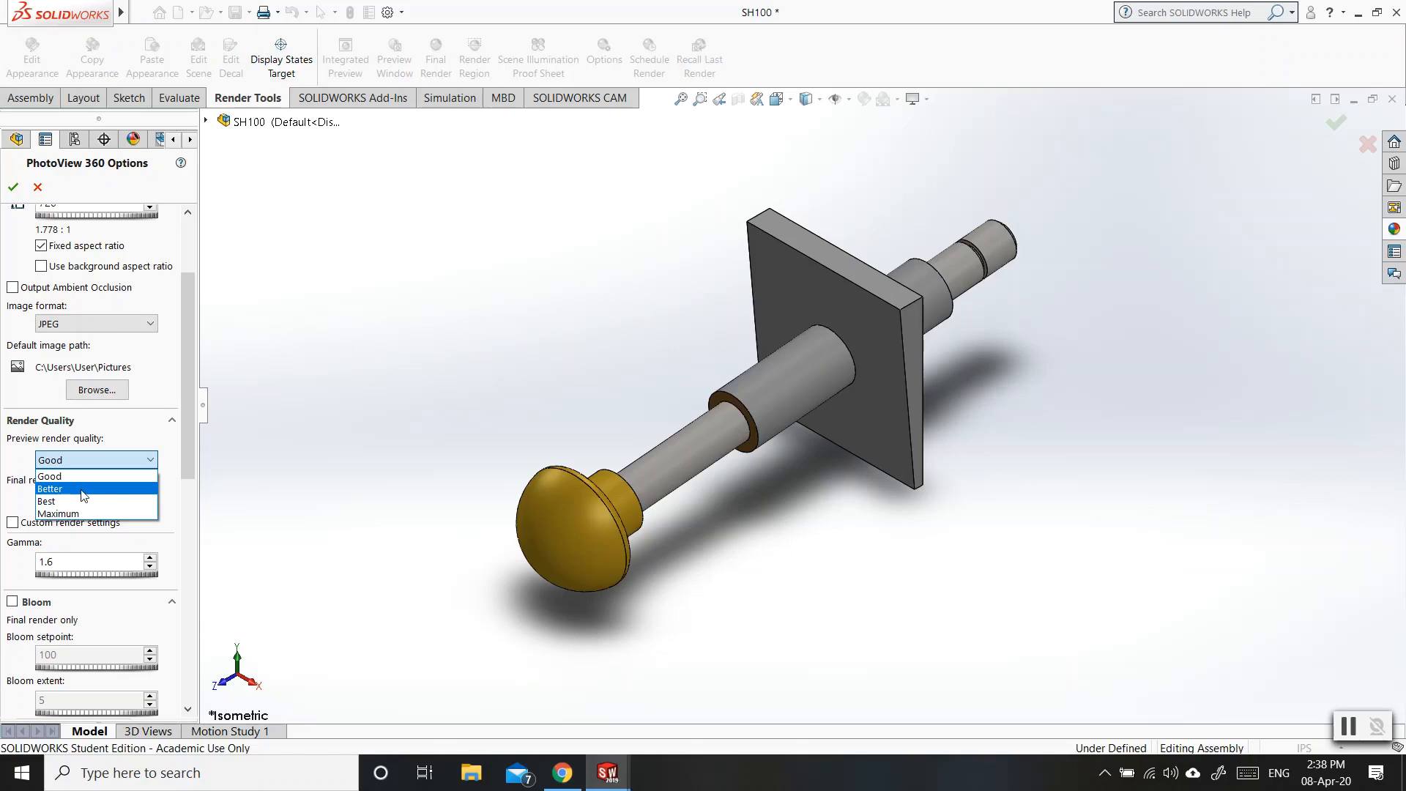
pyautogui.click(82, 489)
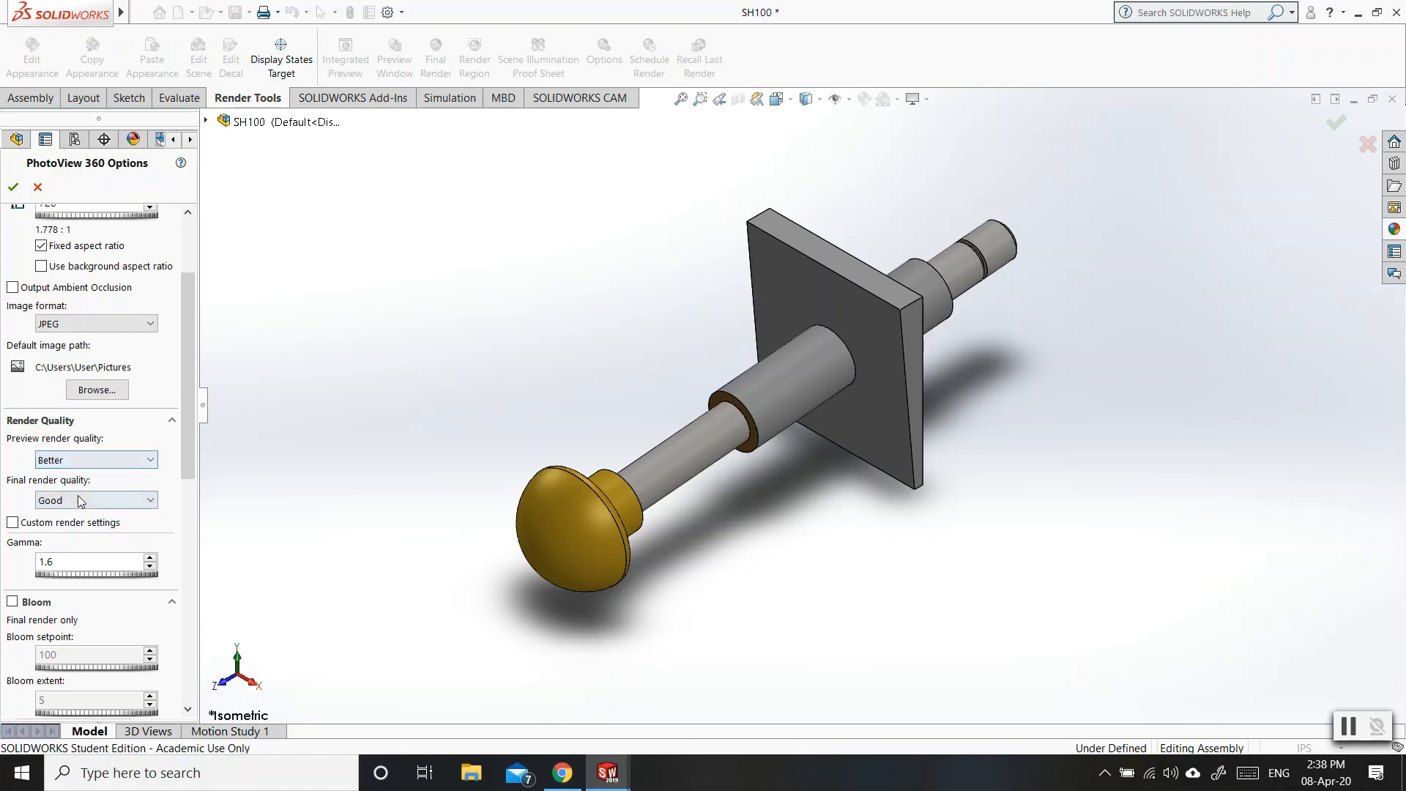
pyautogui.click(81, 501)
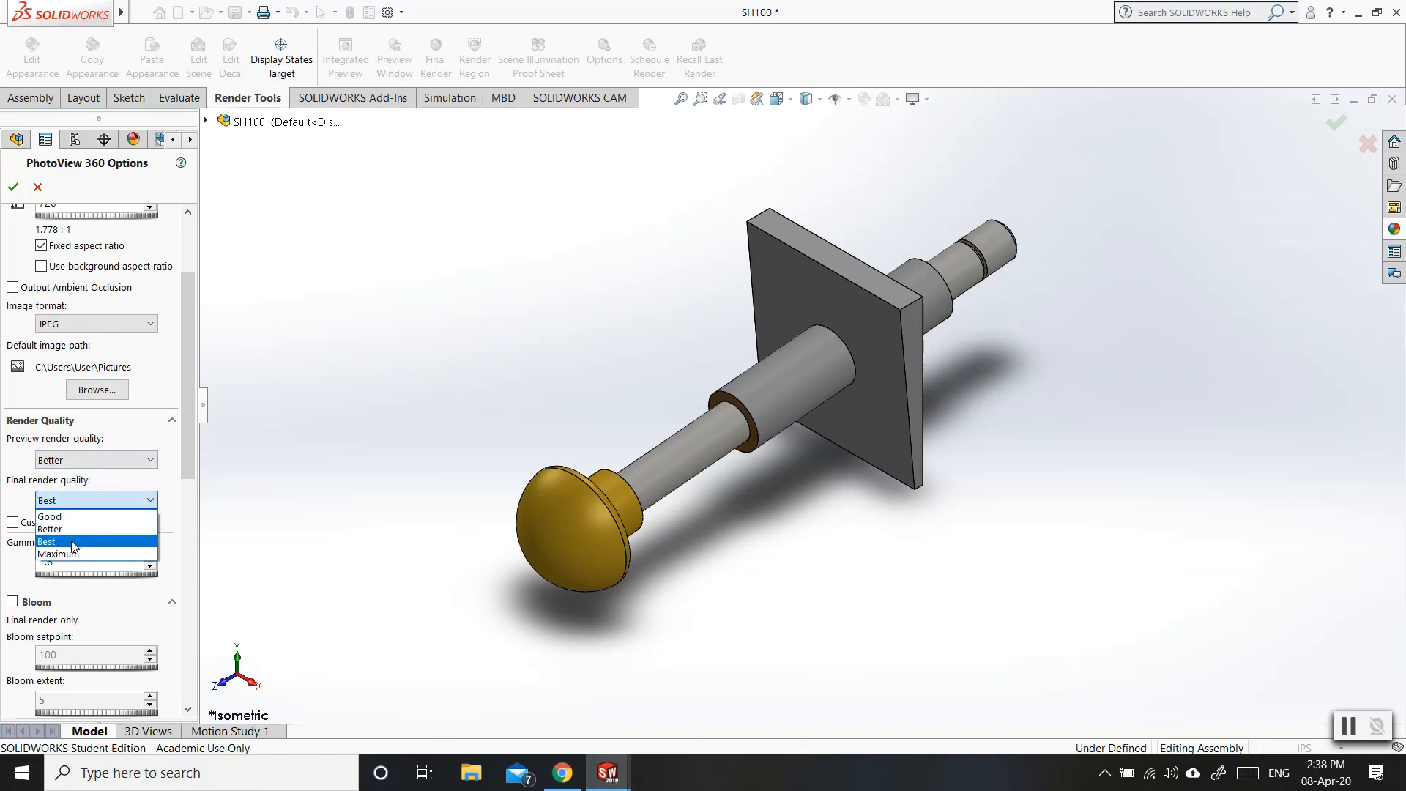
pyautogui.click(74, 542)
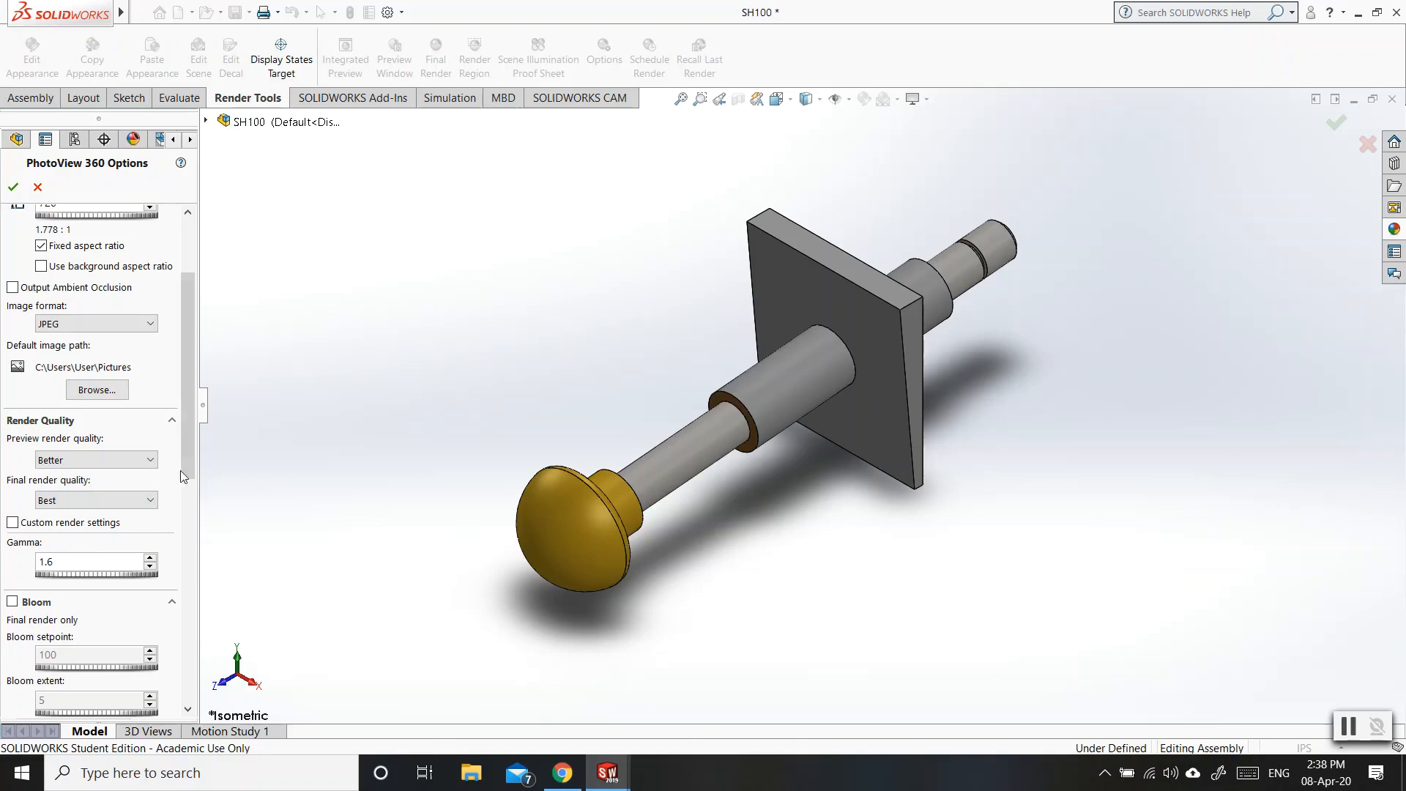
# Enable Bloom for the final render and accept the PhotoView 360 options
pyautogui.moveTo(186, 460); pyautogui.dragTo(187, 549)
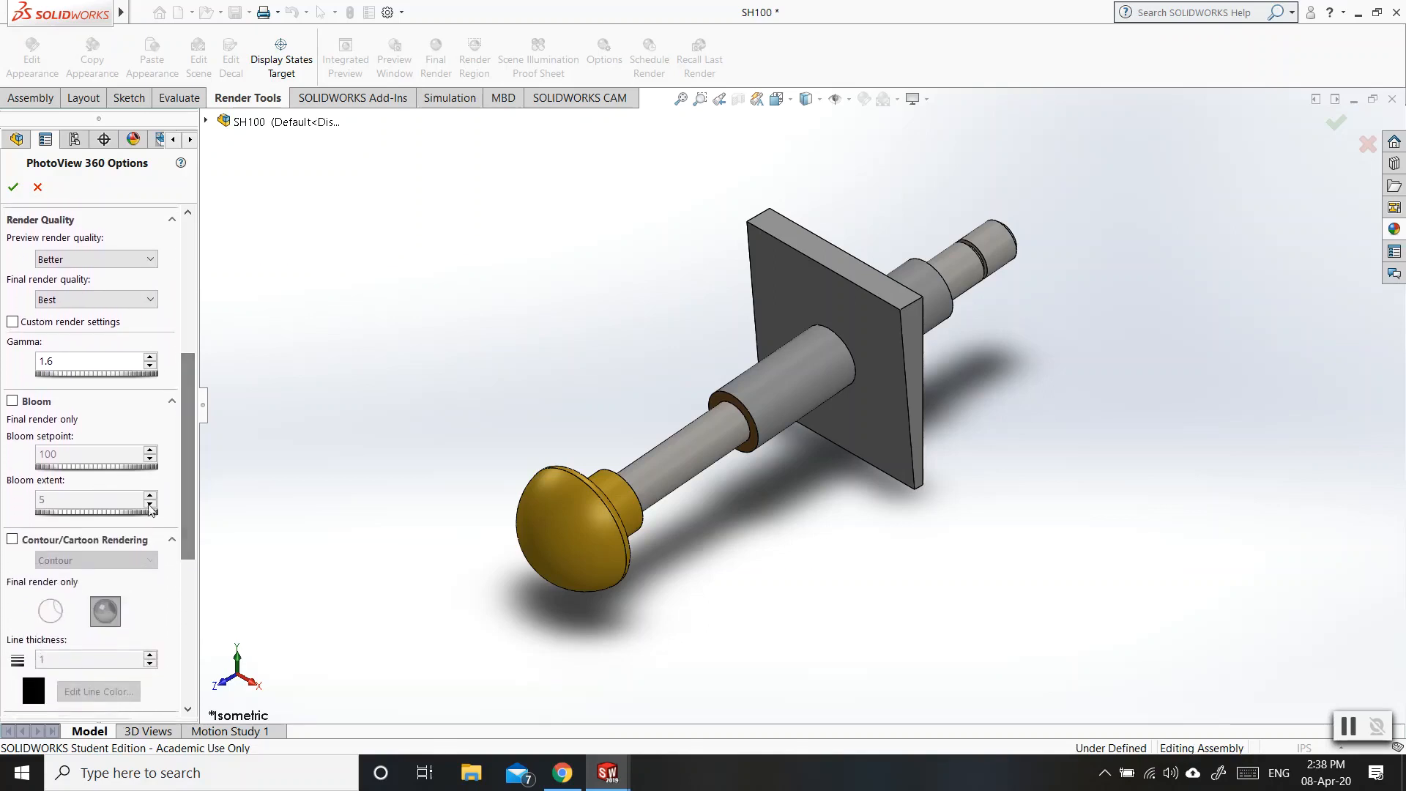
pyautogui.click(13, 402)
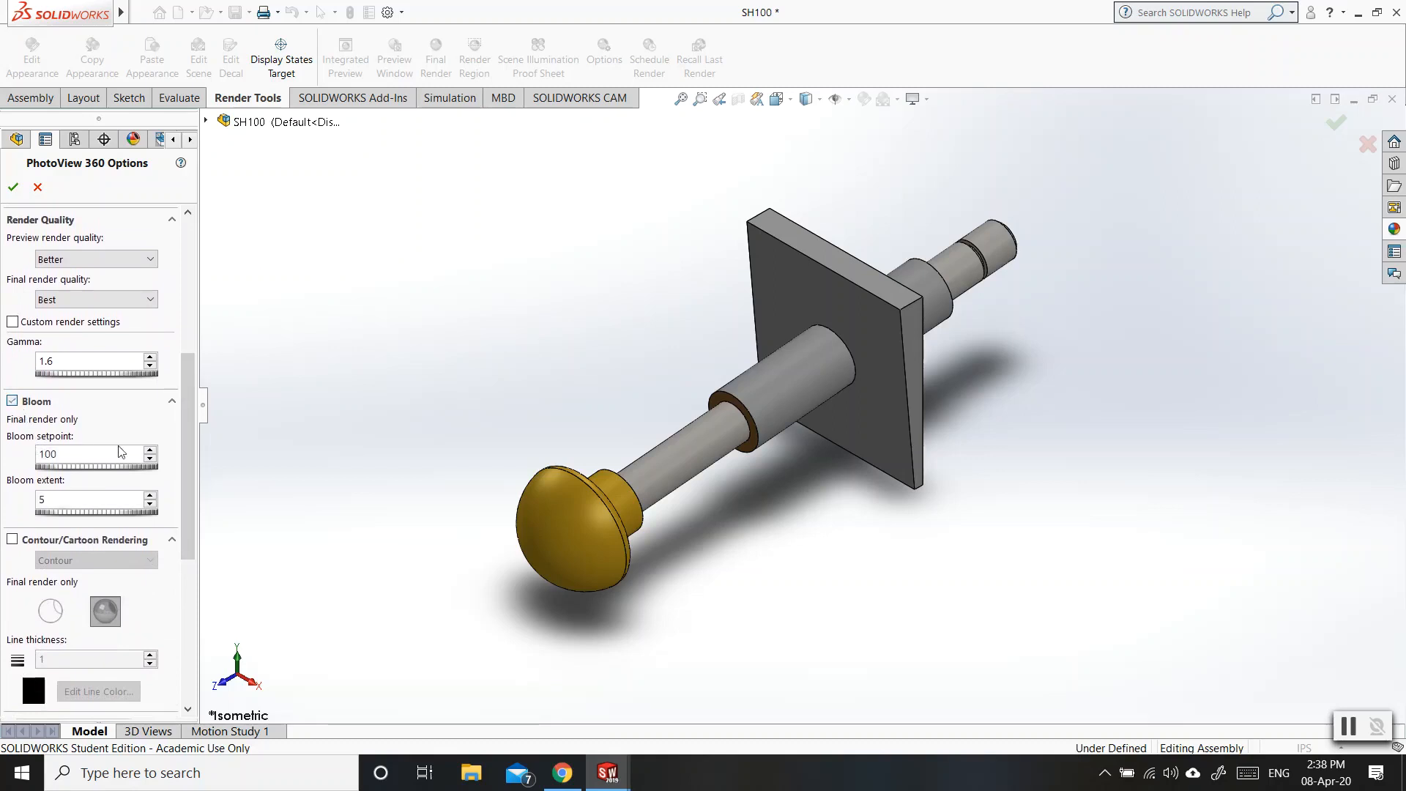
pyautogui.moveTo(187, 447); pyautogui.dragTo(188, 473)
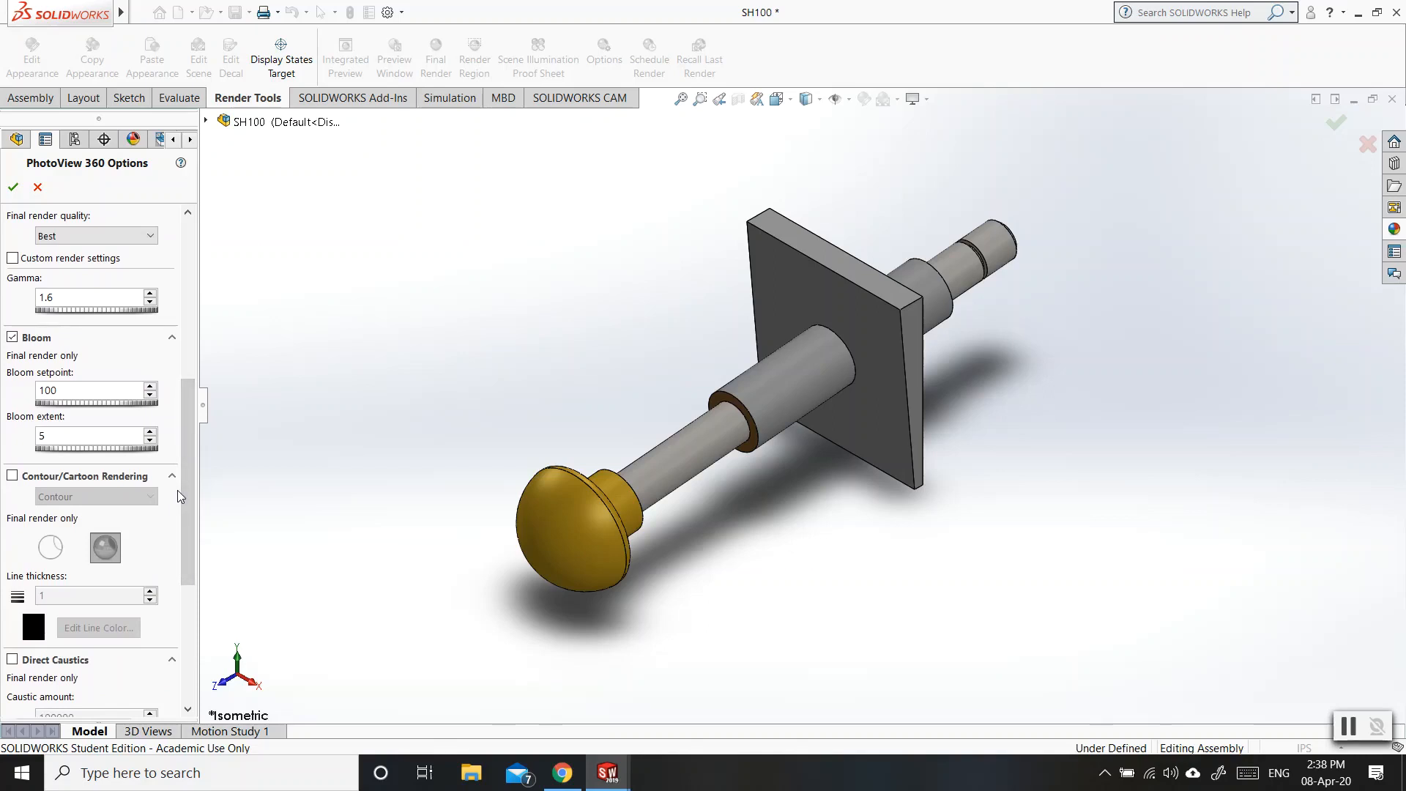
pyautogui.moveTo(186, 494); pyautogui.dragTo(211, 269)
pyautogui.click(14, 188)
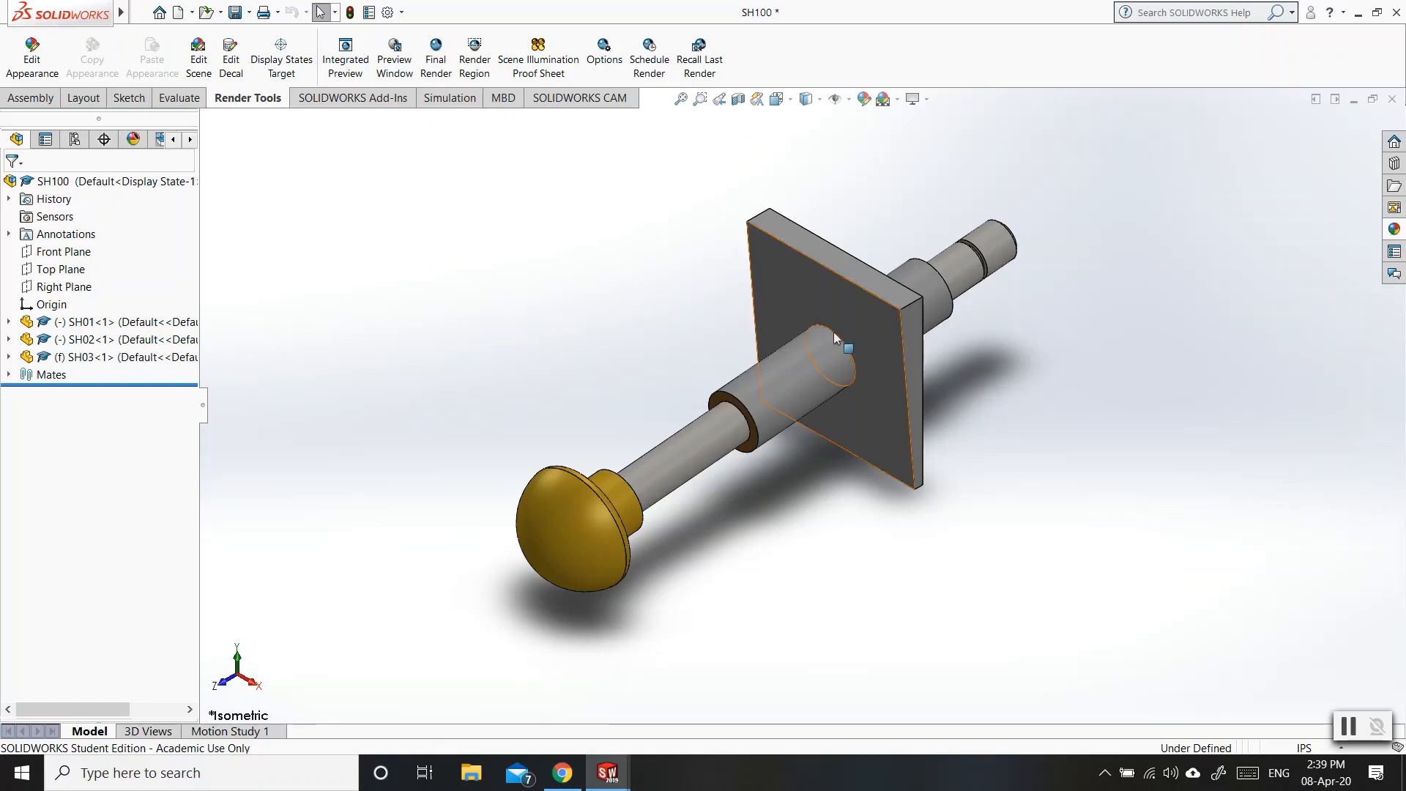
# Render the assembly in a separate preview window, continuing without a camera or perspective
pyautogui.scroll(-1, 818, 341)
pyautogui.scroll(-1, 809, 362)
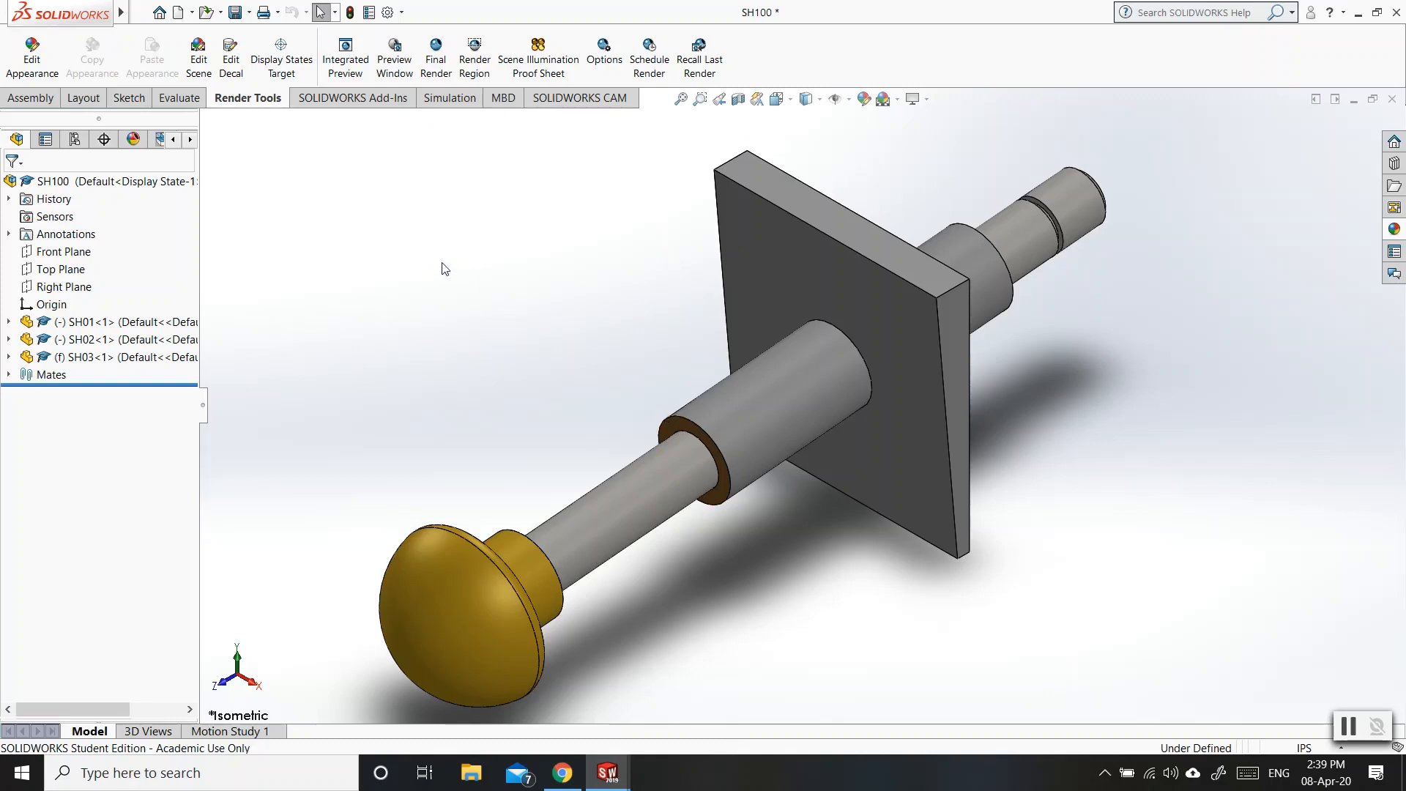
pyautogui.click(394, 60)
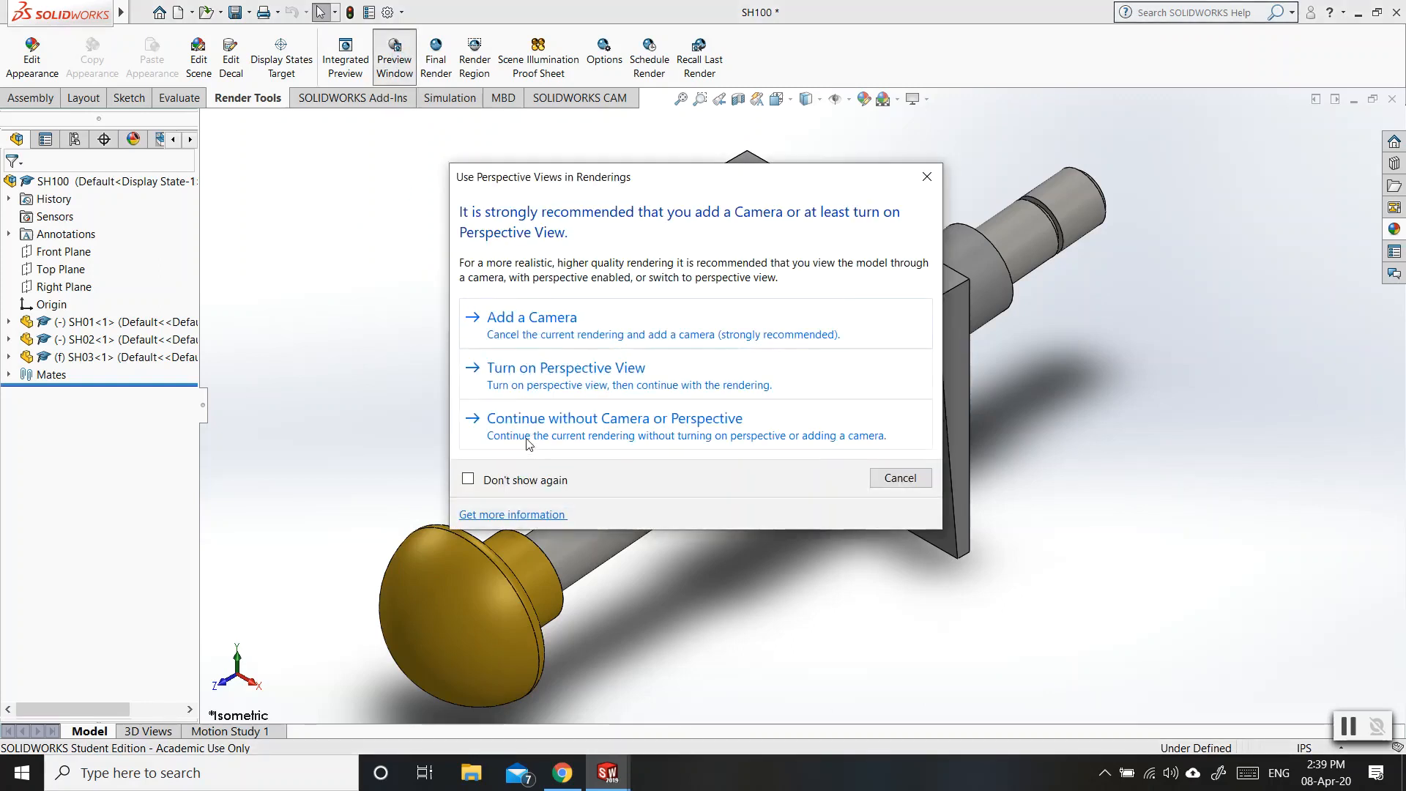
pyautogui.click(577, 428)
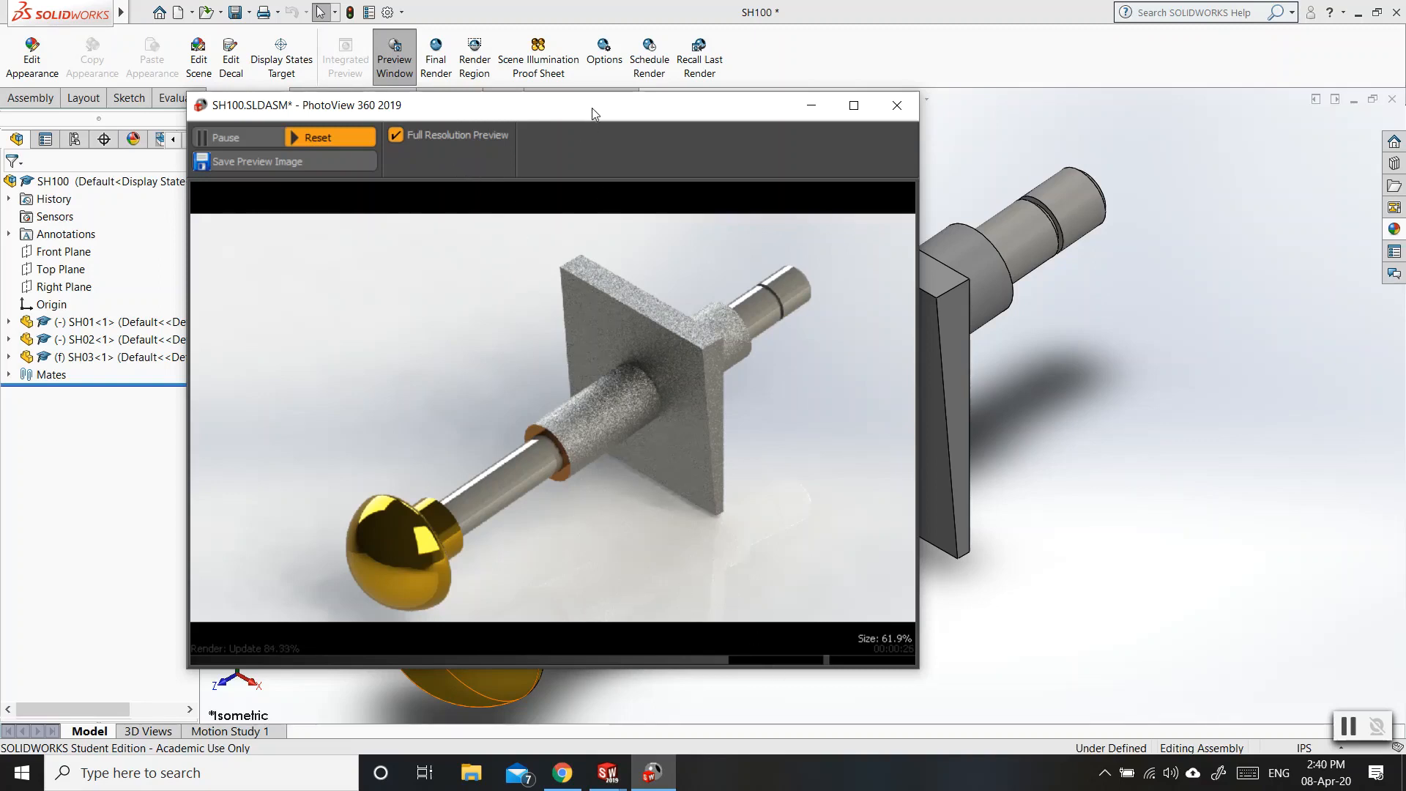
pyautogui.moveTo(593, 109); pyautogui.dragTo(393, 18)
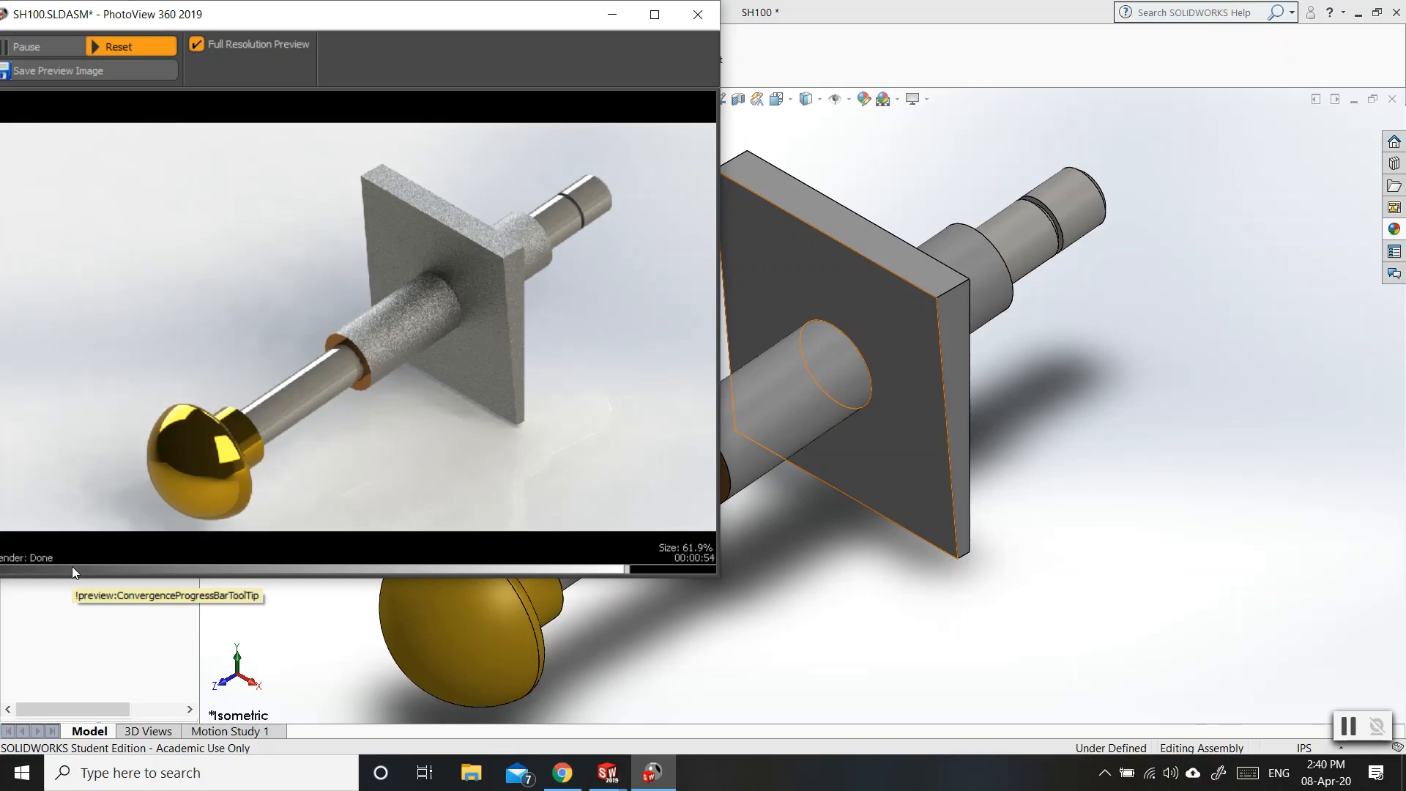
pyautogui.moveTo(383, 21); pyautogui.dragTo(565, 78)
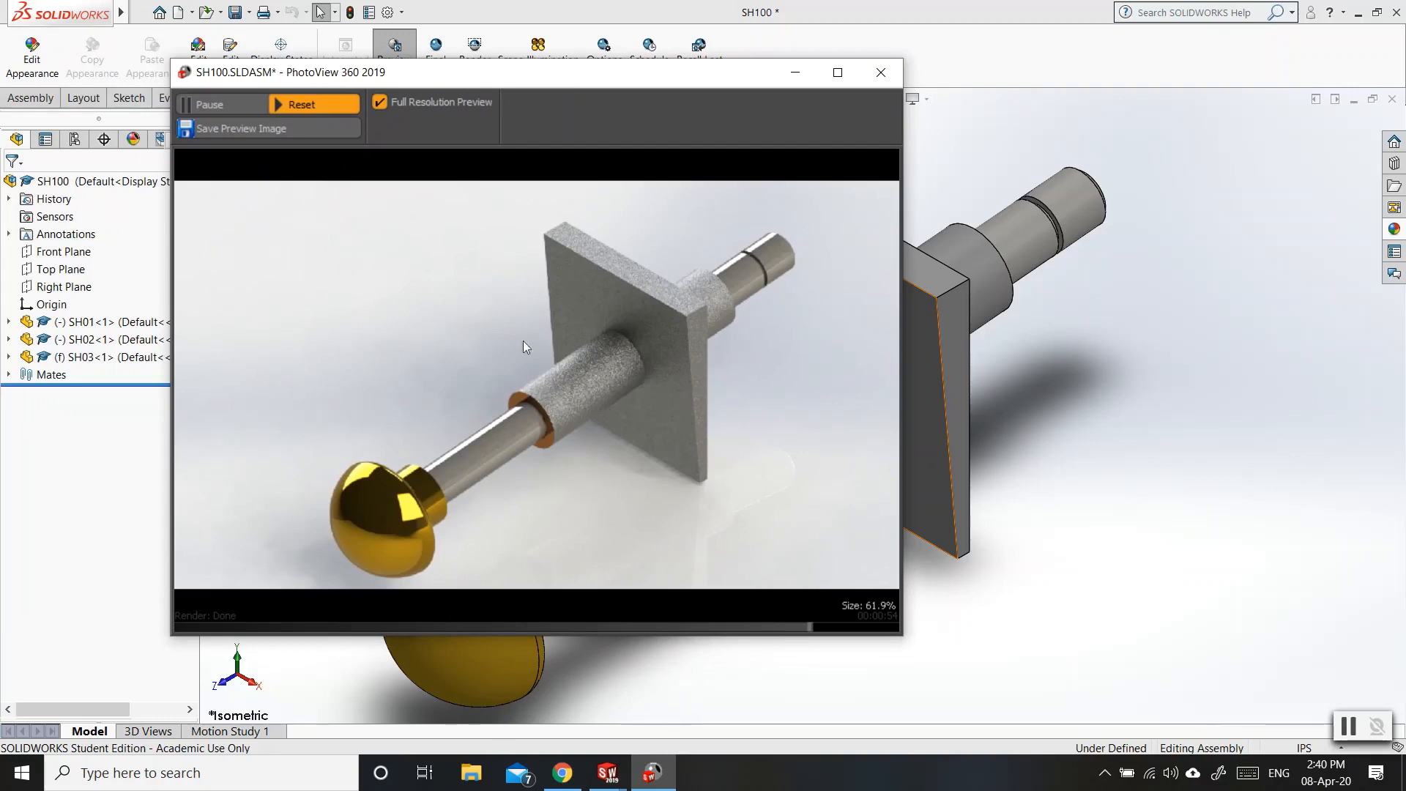
# Examine the file types offered for saving the preview image, then cancel the save and close the preview
pyautogui.click(227, 129)
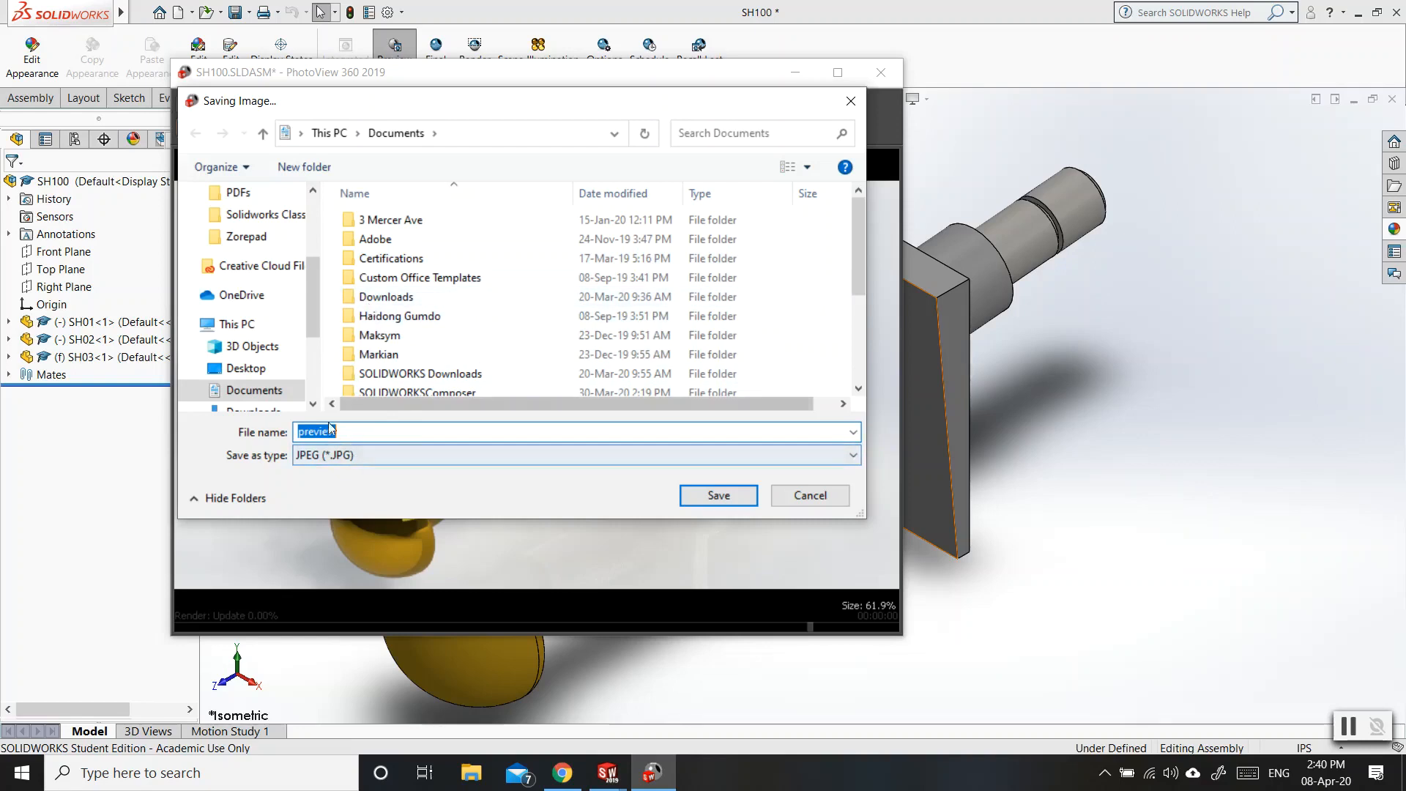
pyautogui.click(369, 455)
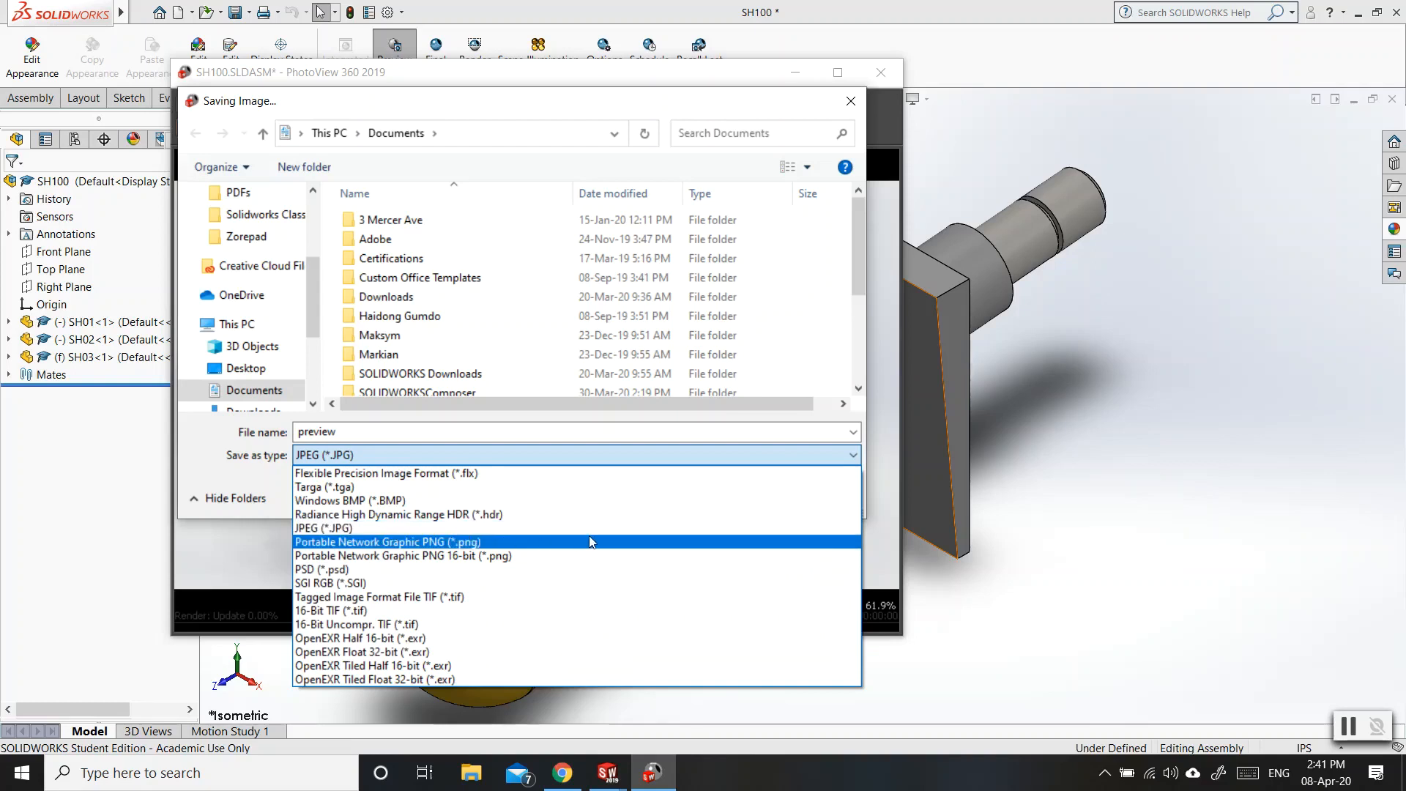
pyautogui.click(627, 454)
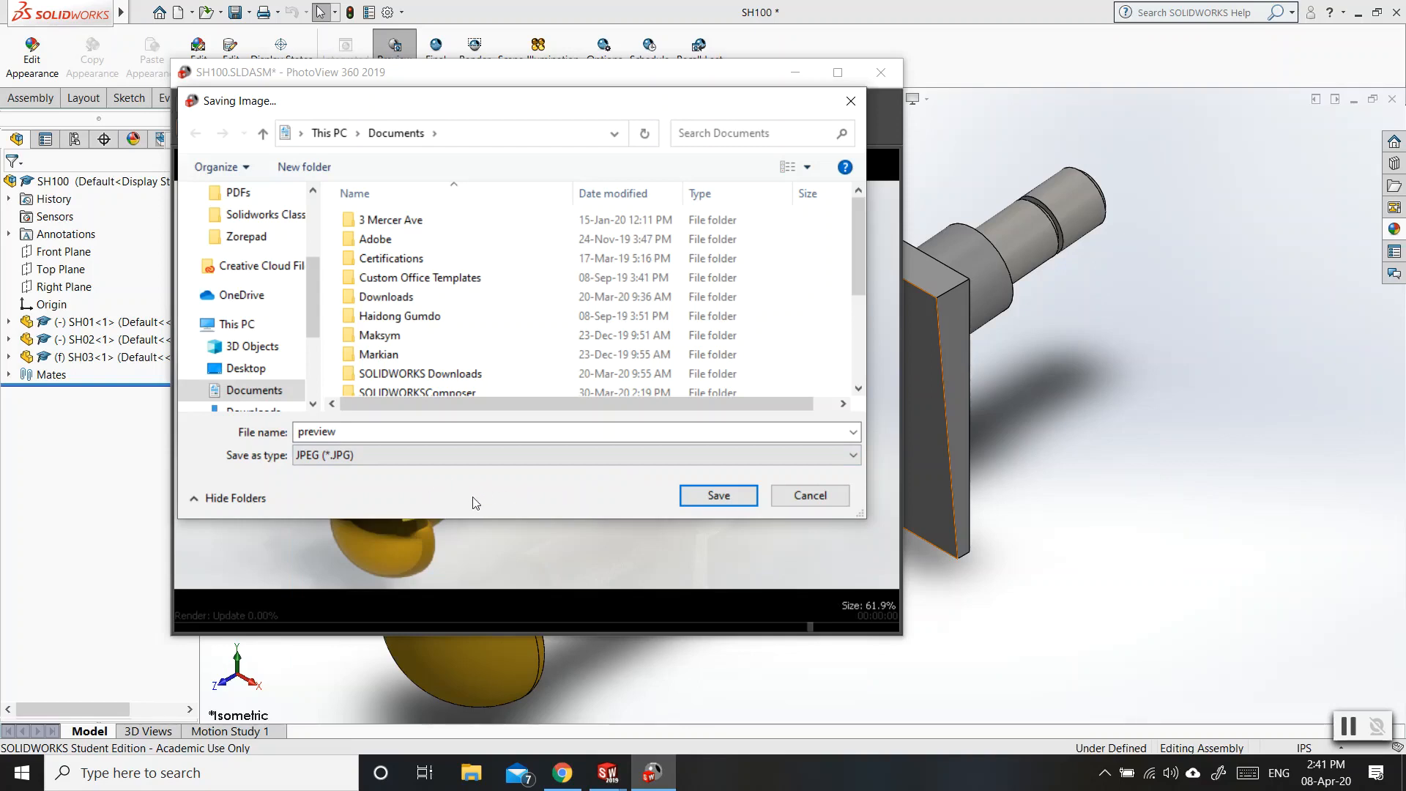
pyautogui.click(807, 496)
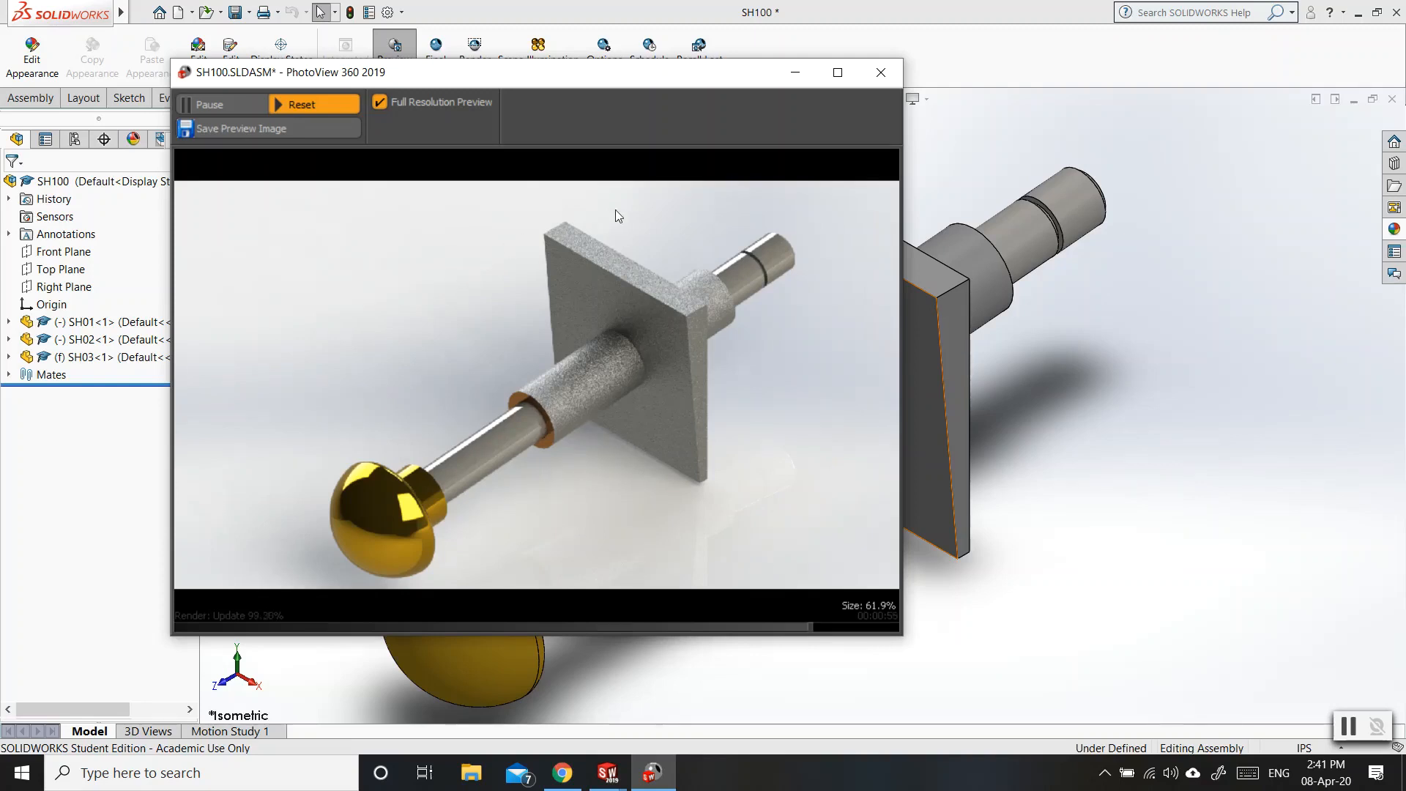
pyautogui.click(880, 73)
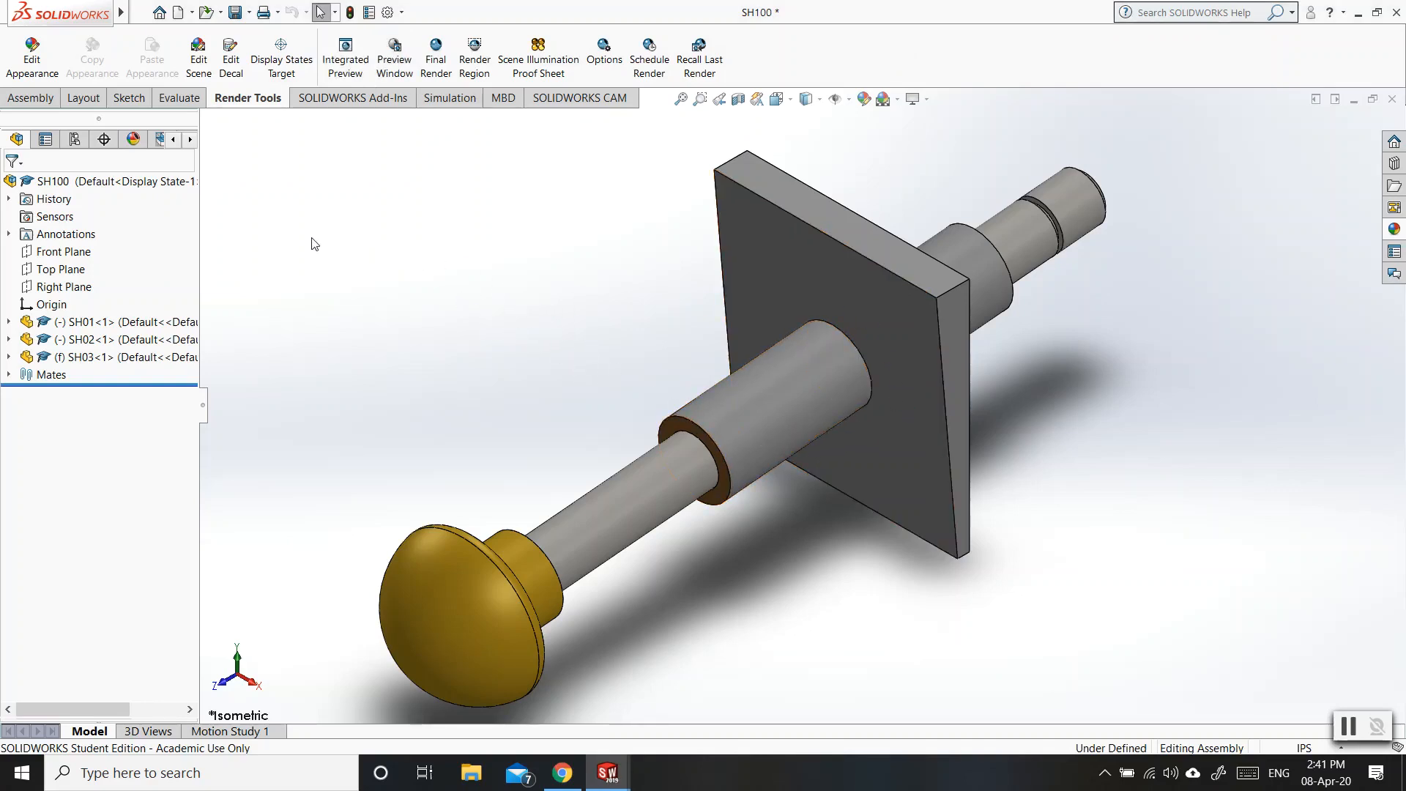
# Apply the Rooftop scene to the assembly
pyautogui.click(898, 100)
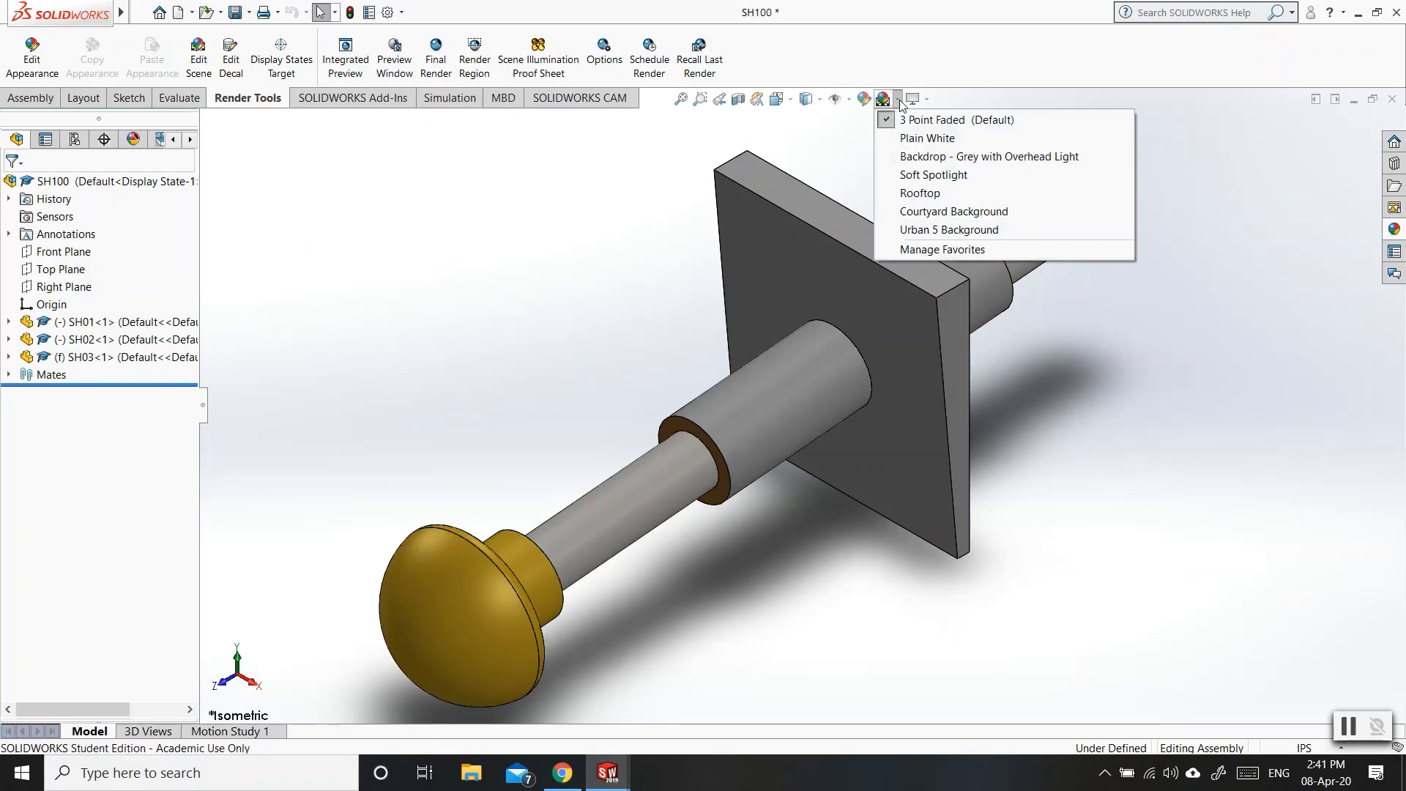
pyautogui.click(916, 194)
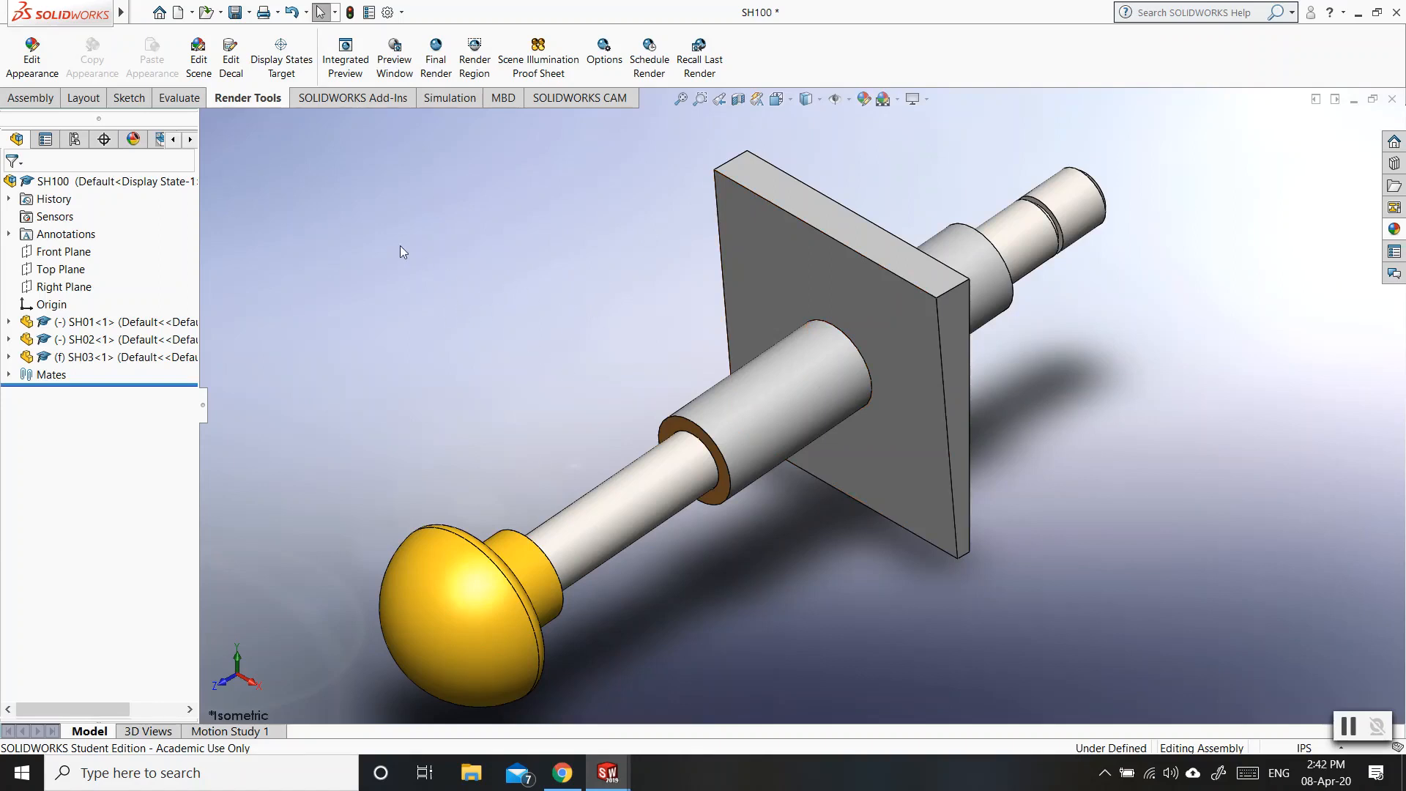
# Add a new camera to the assembly from its scene, lights and cameras
pyautogui.click(136, 143)
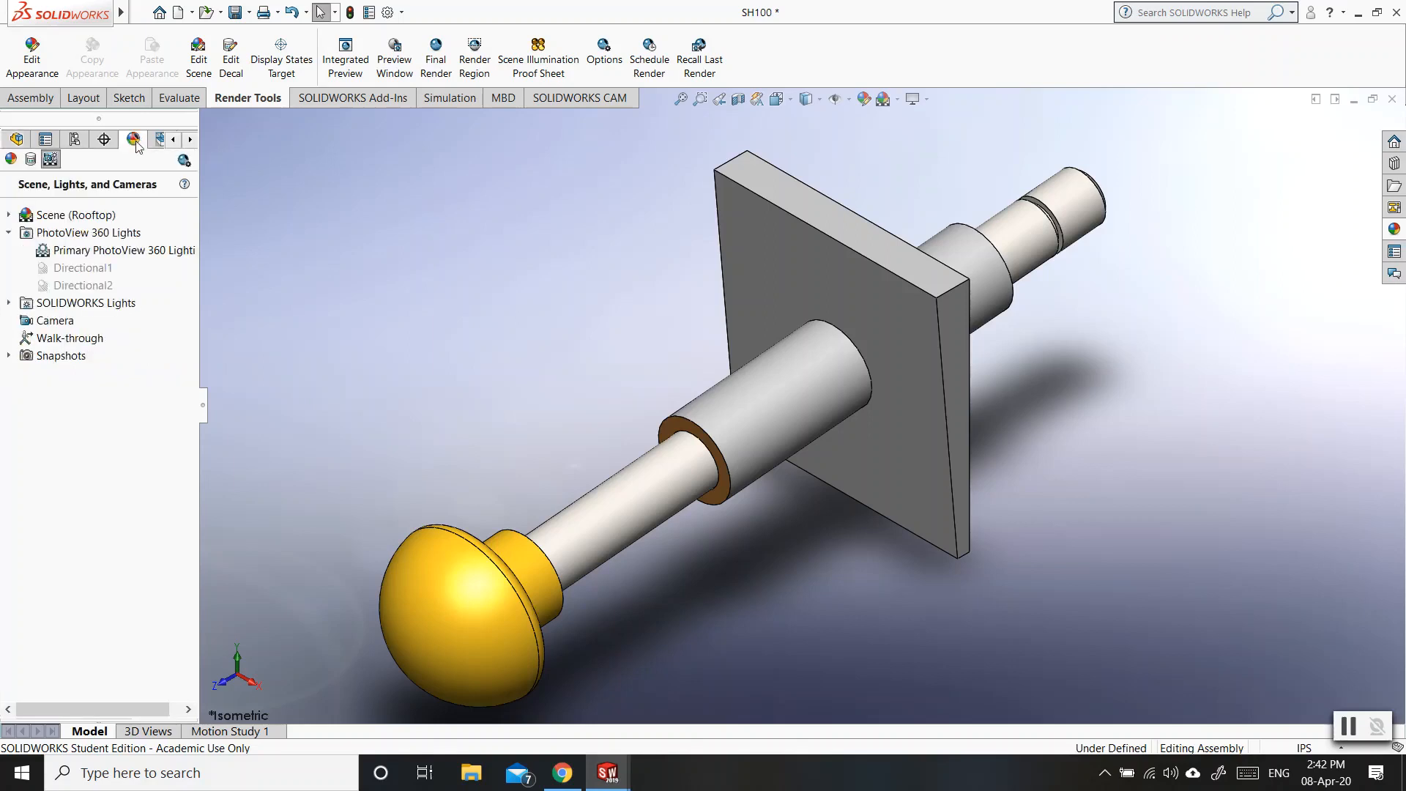
pyautogui.click(11, 160)
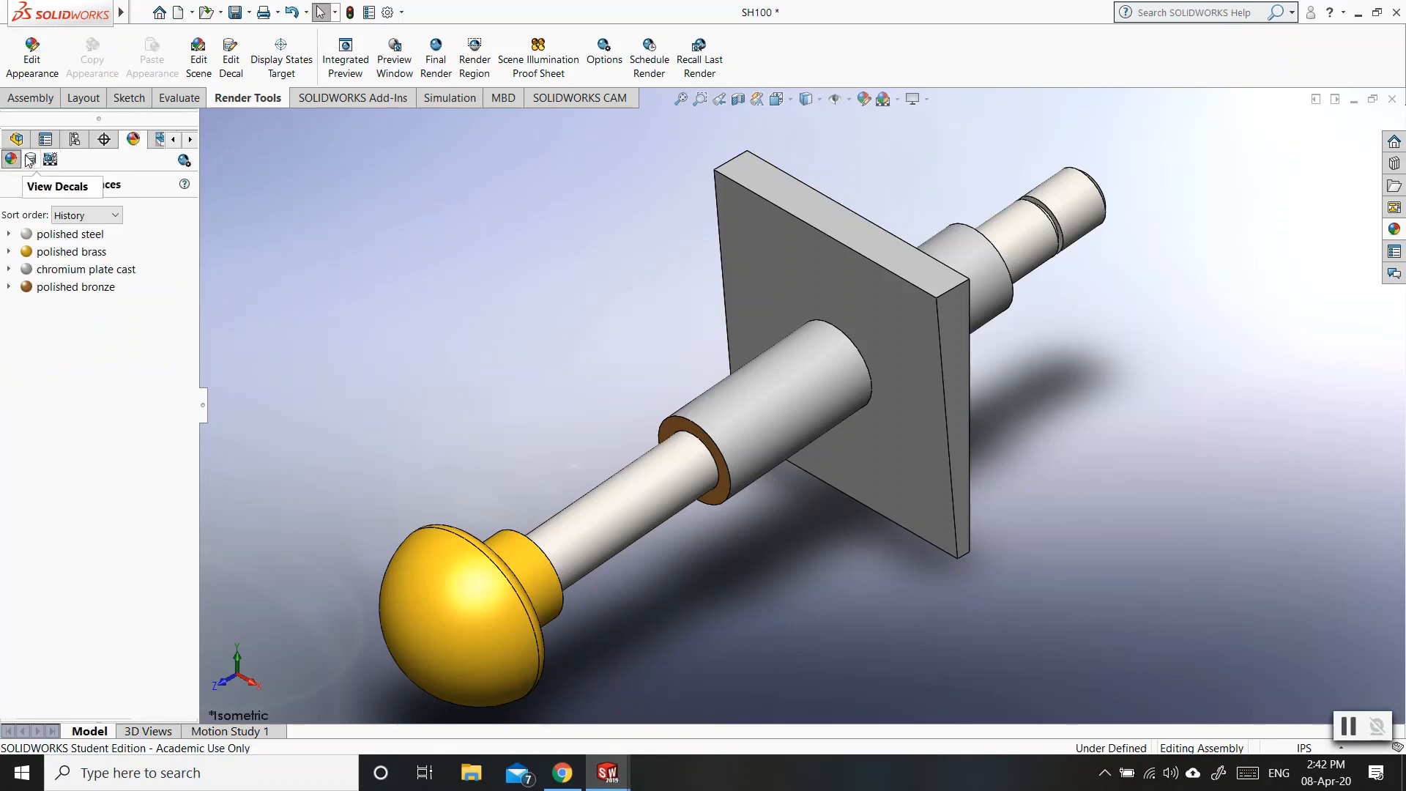
pyautogui.click(51, 159)
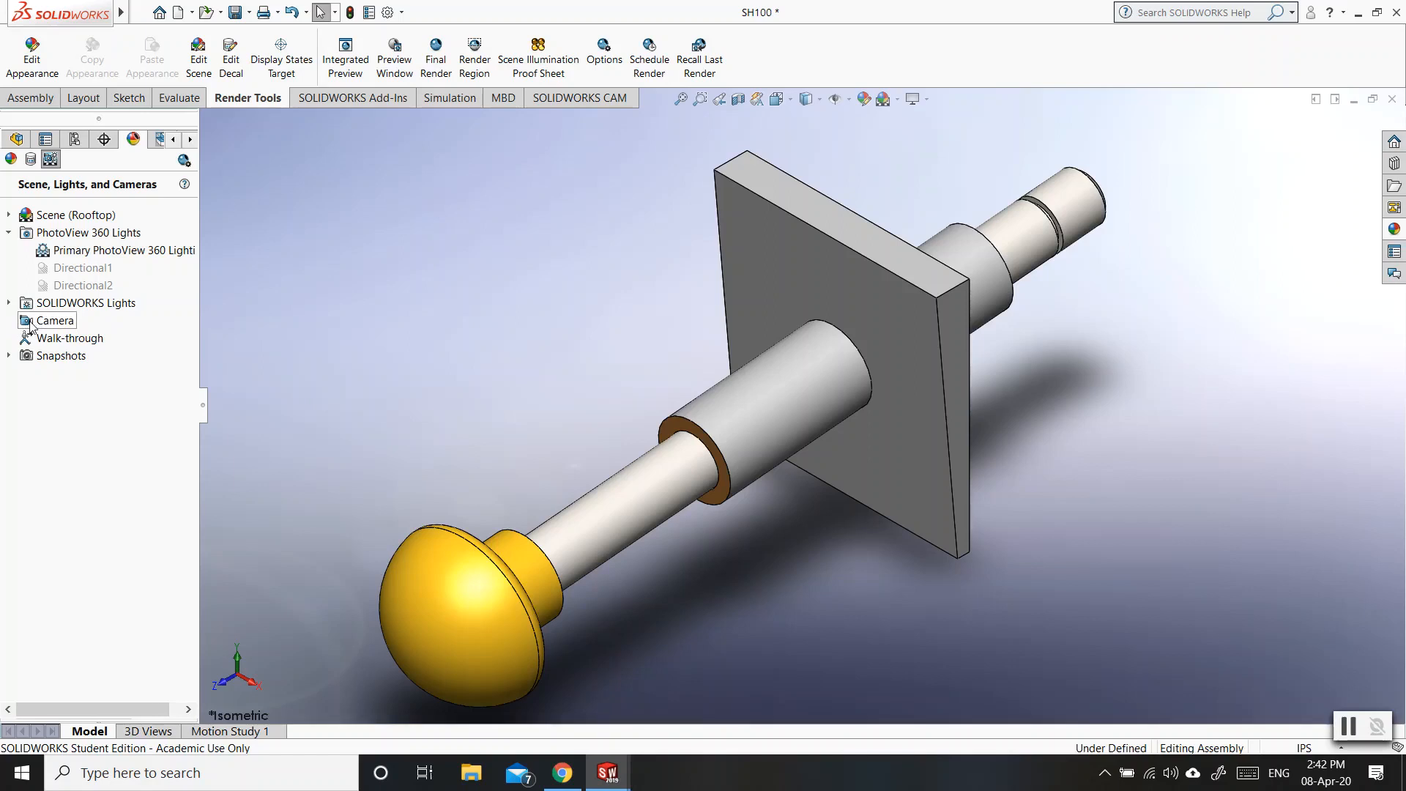
pyautogui.rightClick(31, 326)
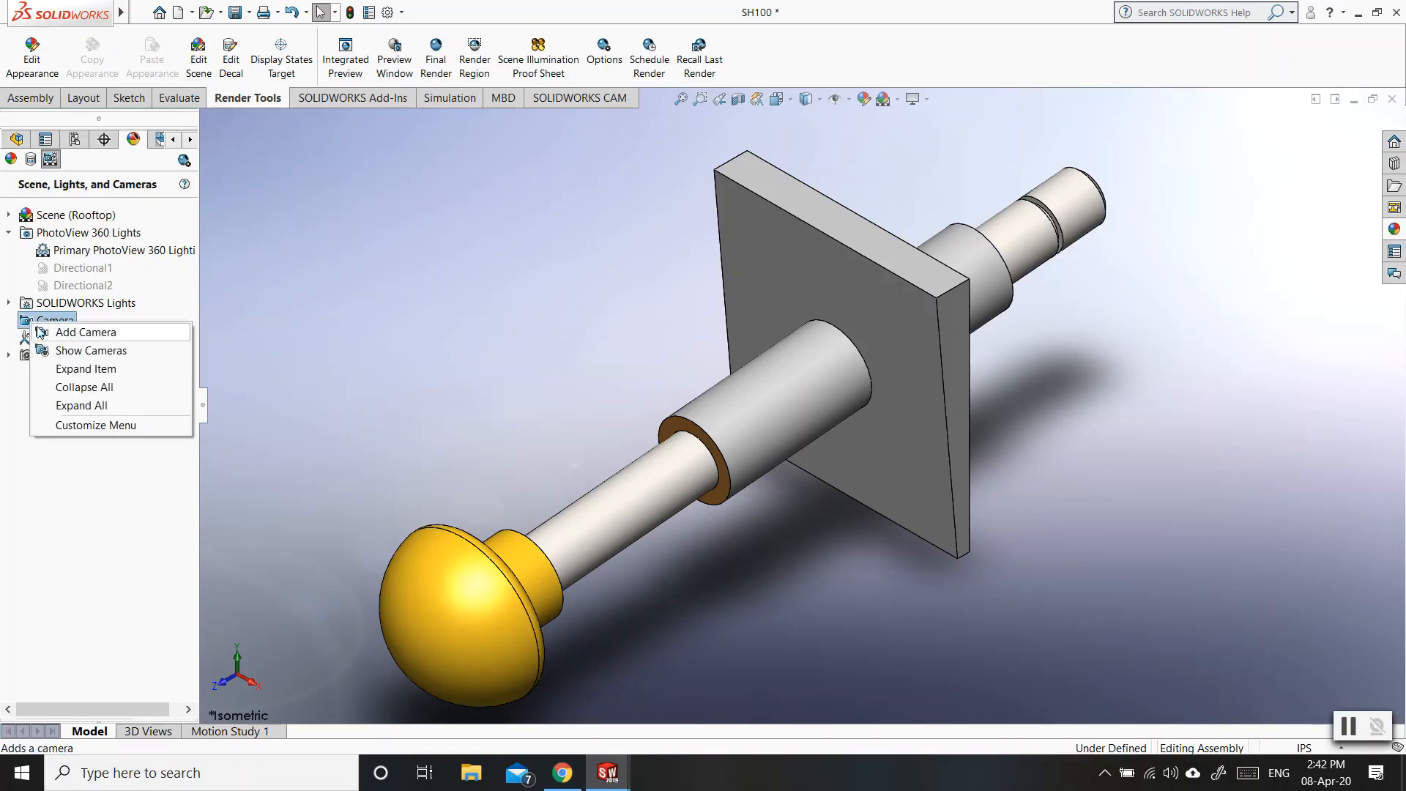
pyautogui.click(58, 334)
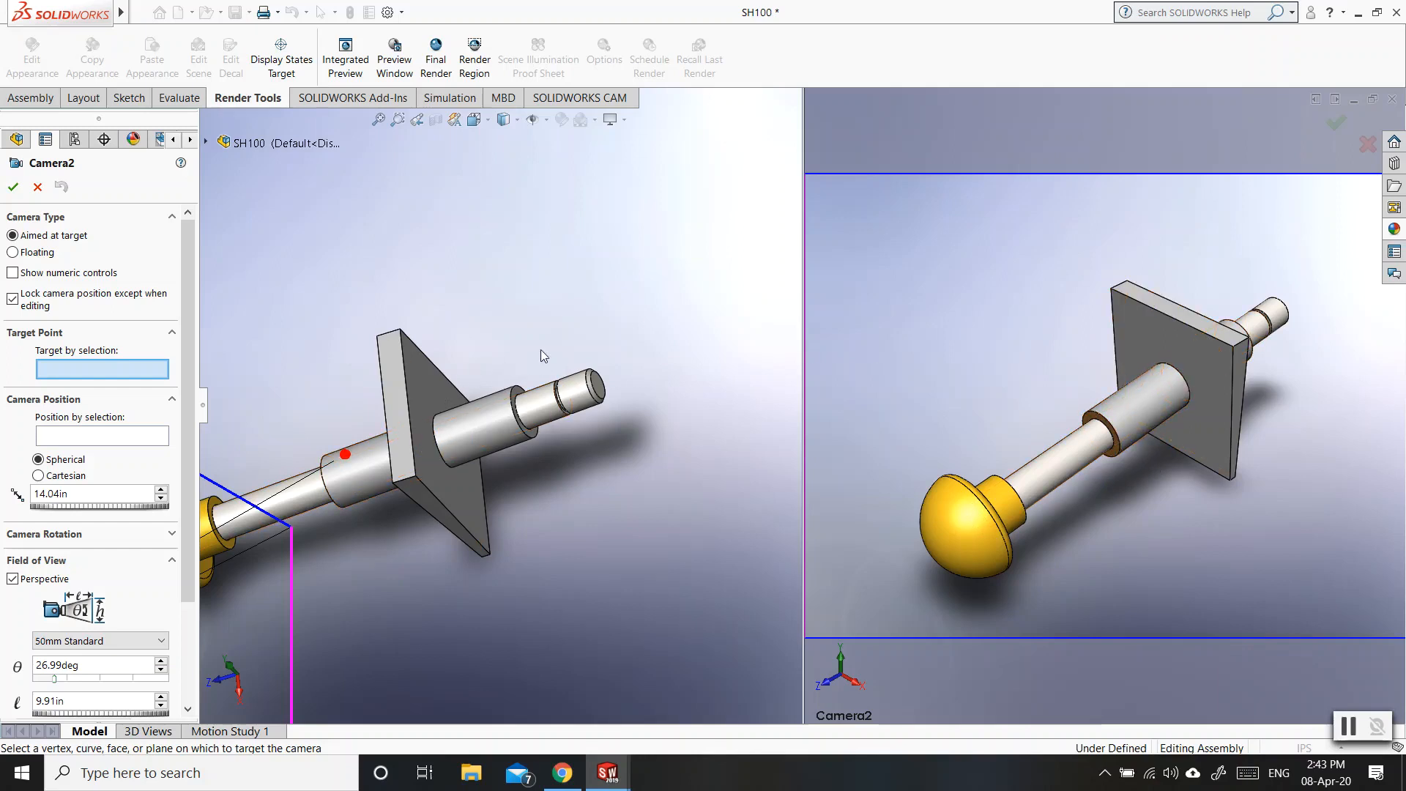
# Aim the camera's target point at the yellow knob and place the camera about 14.06 in from it
pyautogui.scroll(5, 486, 331)
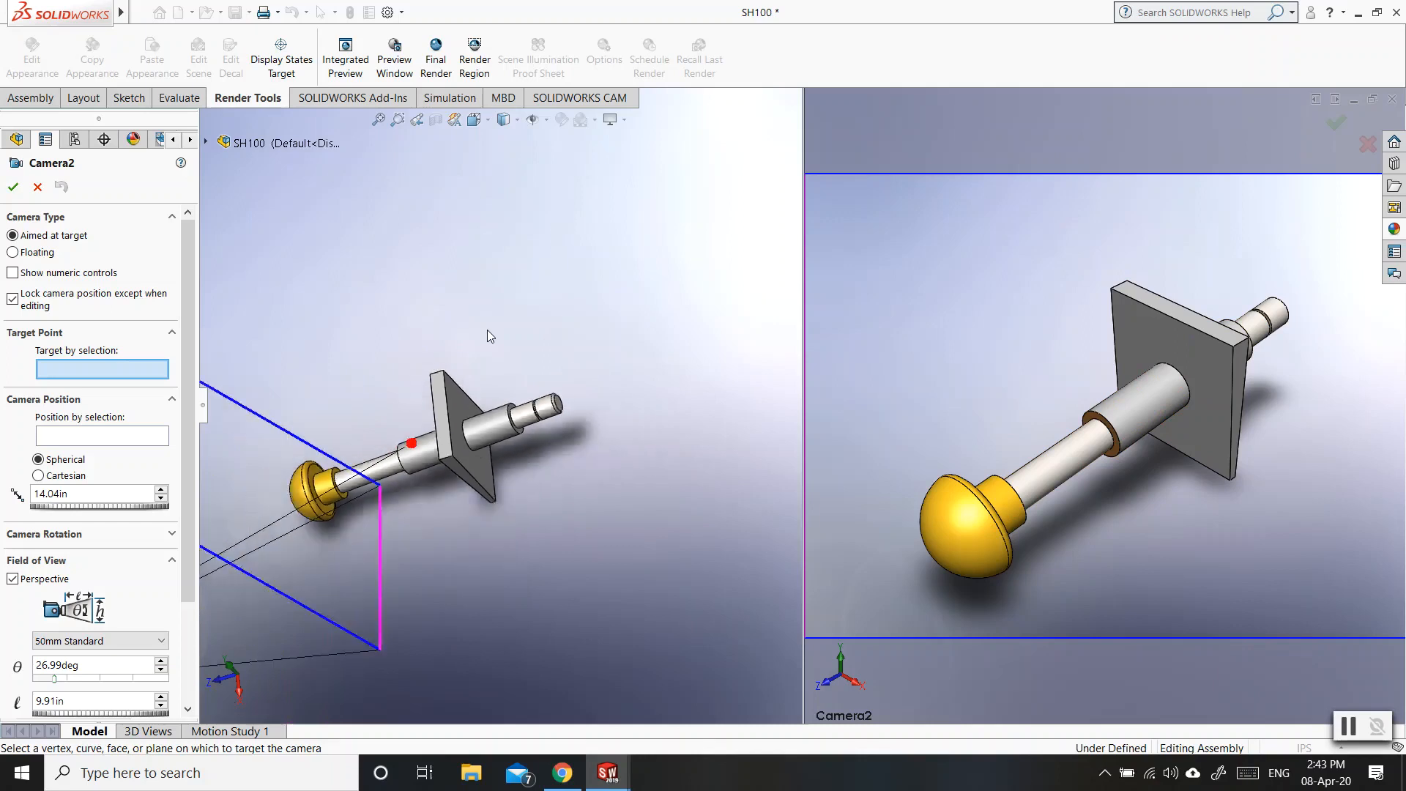
pyautogui.scroll(2, 486, 333)
pyautogui.scroll(-3, 357, 541)
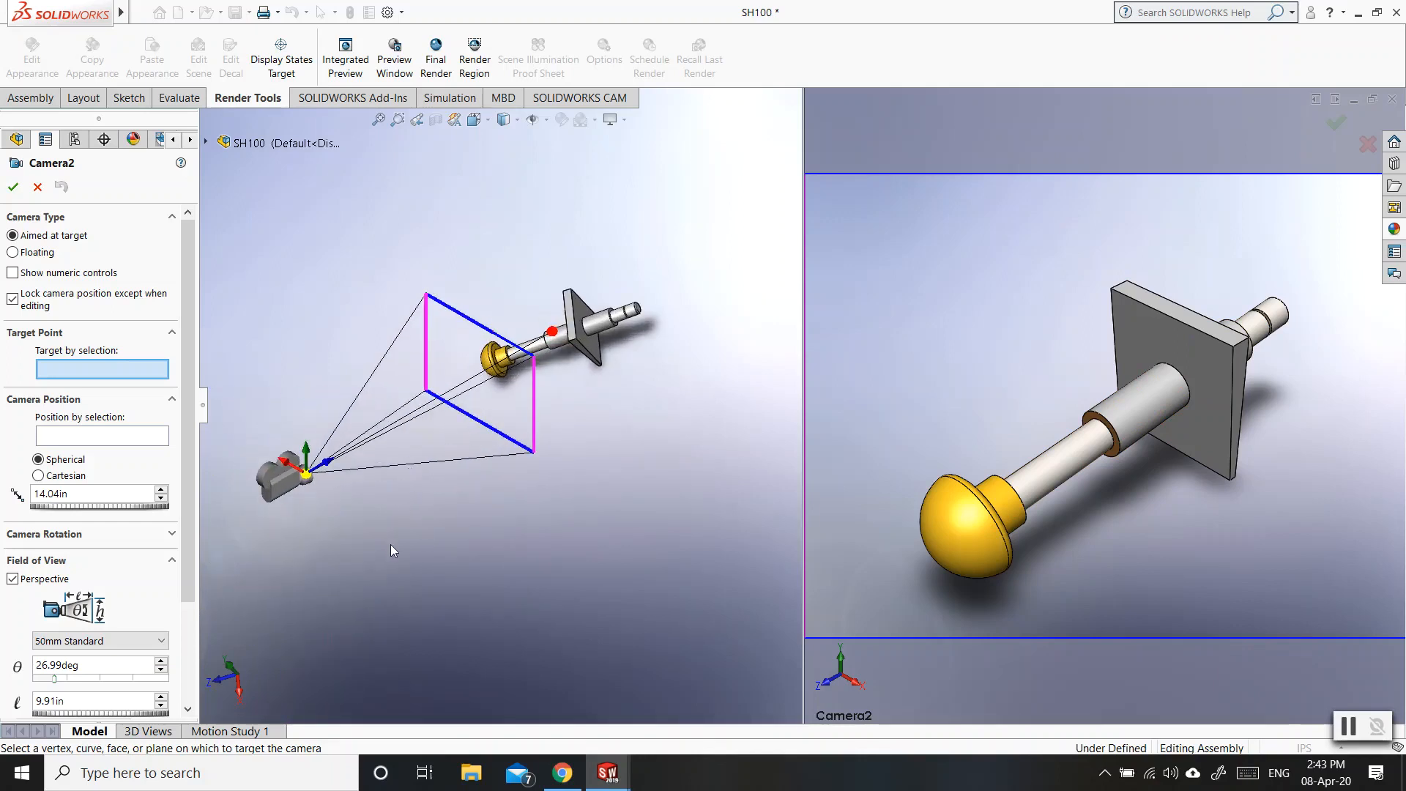
pyautogui.moveTo(391, 545); pyautogui.dragTo(458, 420, button='middle')
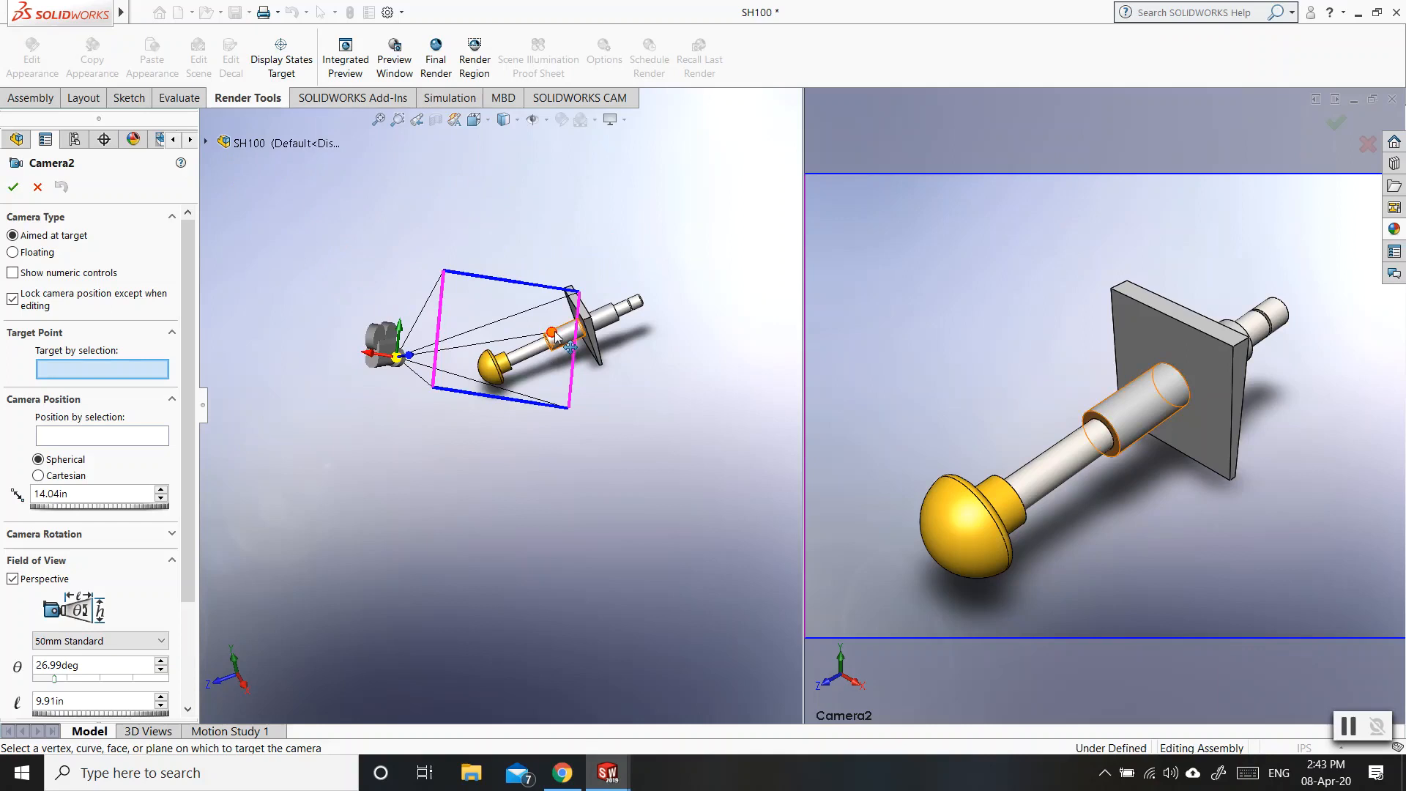
pyautogui.moveTo(555, 337); pyautogui.dragTo(485, 369)
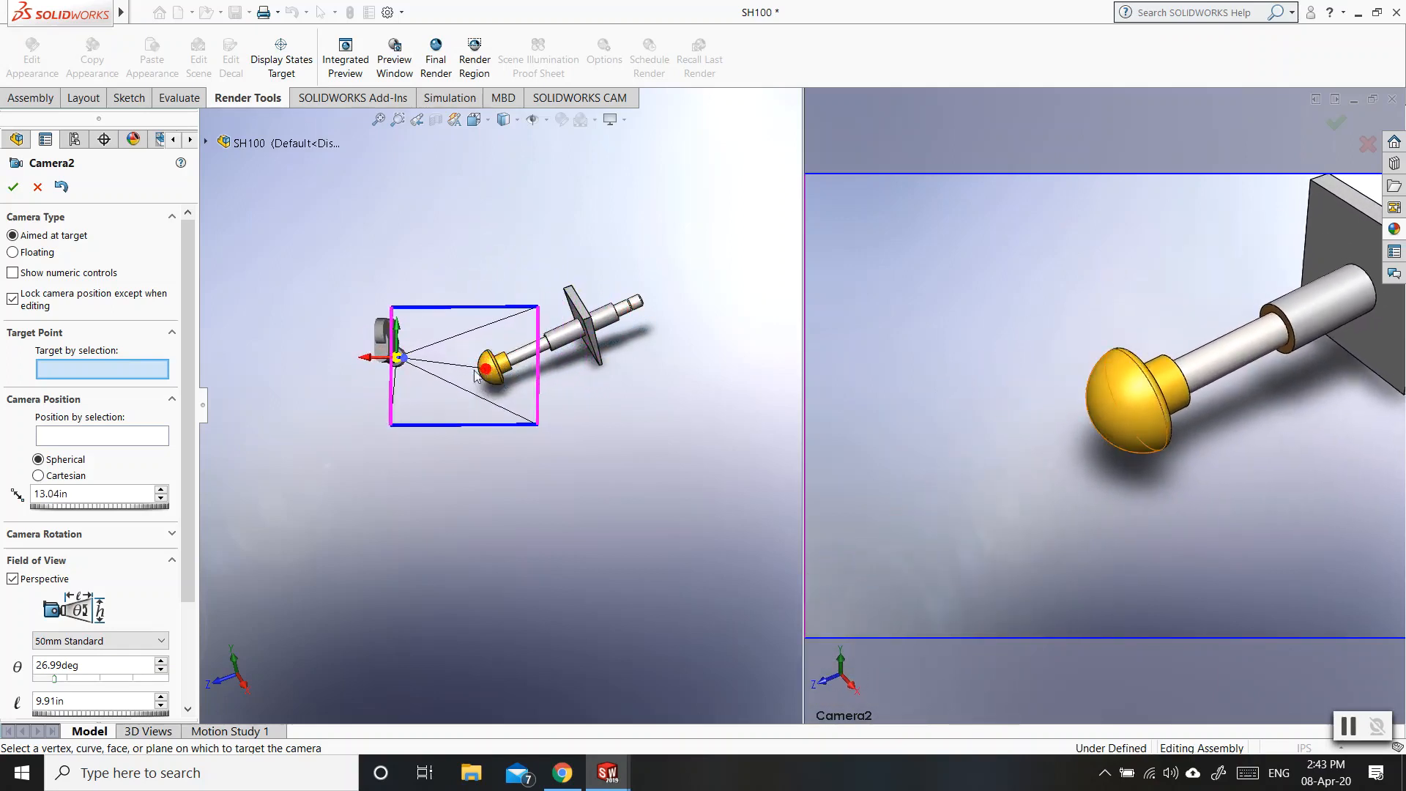
pyautogui.moveTo(397, 359); pyautogui.dragTo(236, 335)
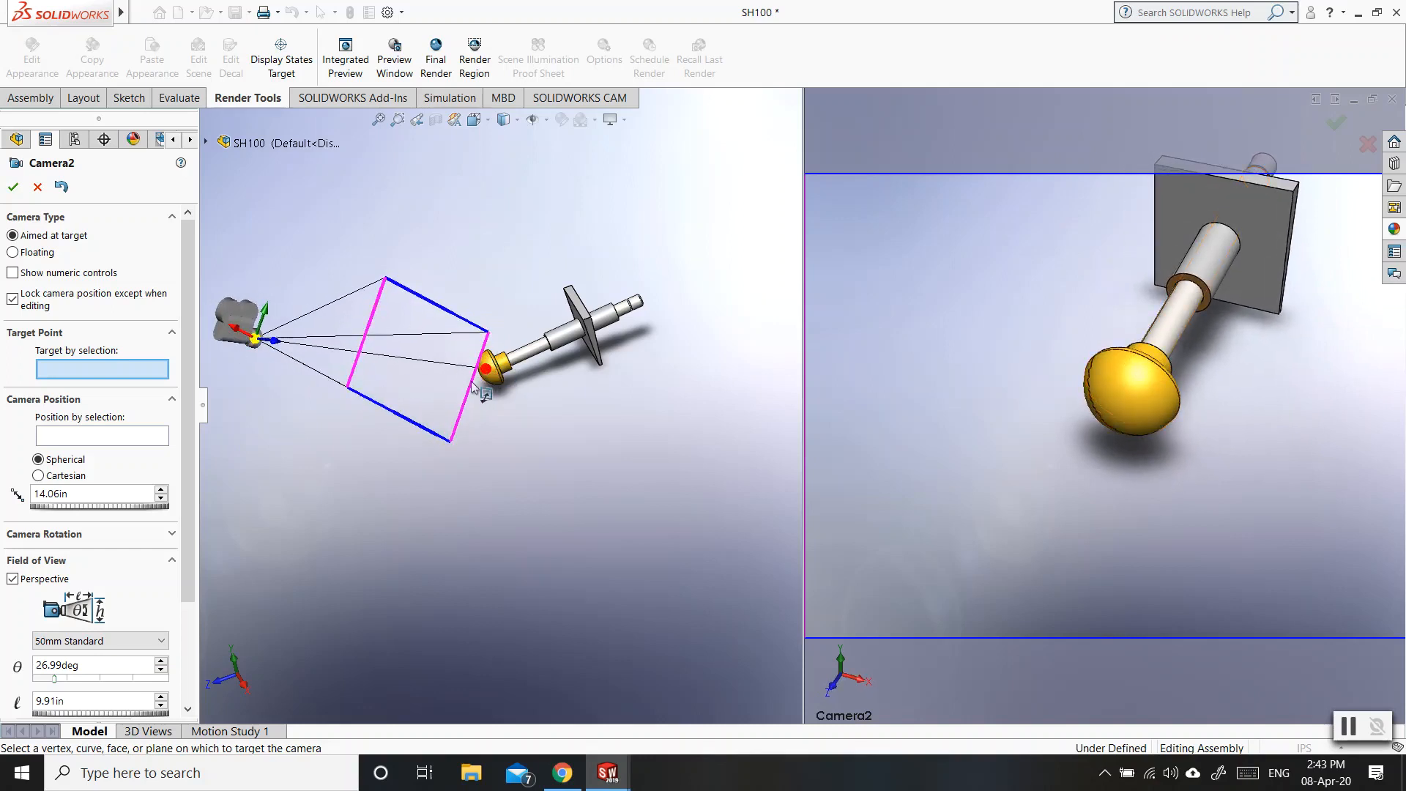
# Swing the camera around the yellow knob to a side-front viewpoint, about 14.06 in from the target
pyautogui.scroll(-1, 664, 389)
pyautogui.scroll(3, 663, 389)
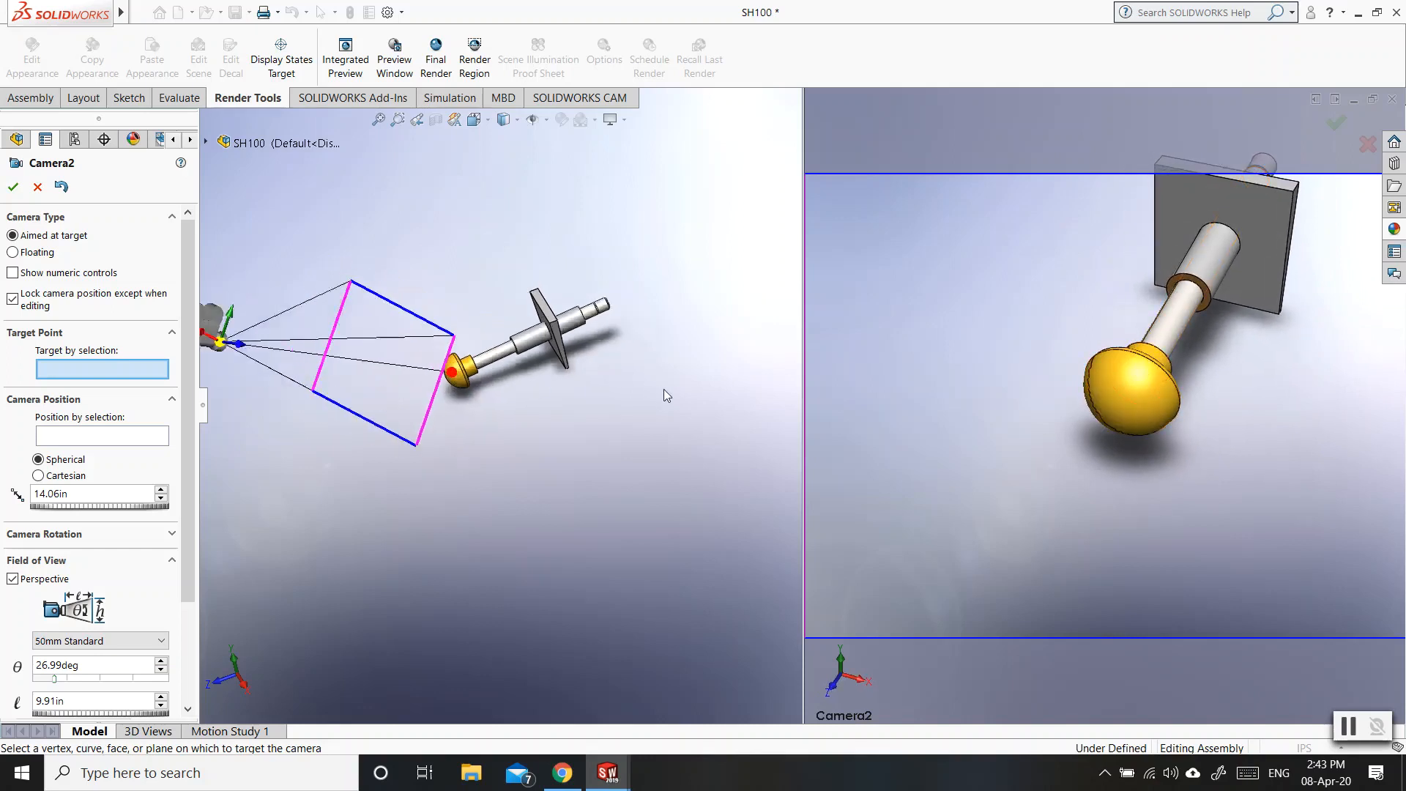
pyautogui.scroll(2, 293, 343)
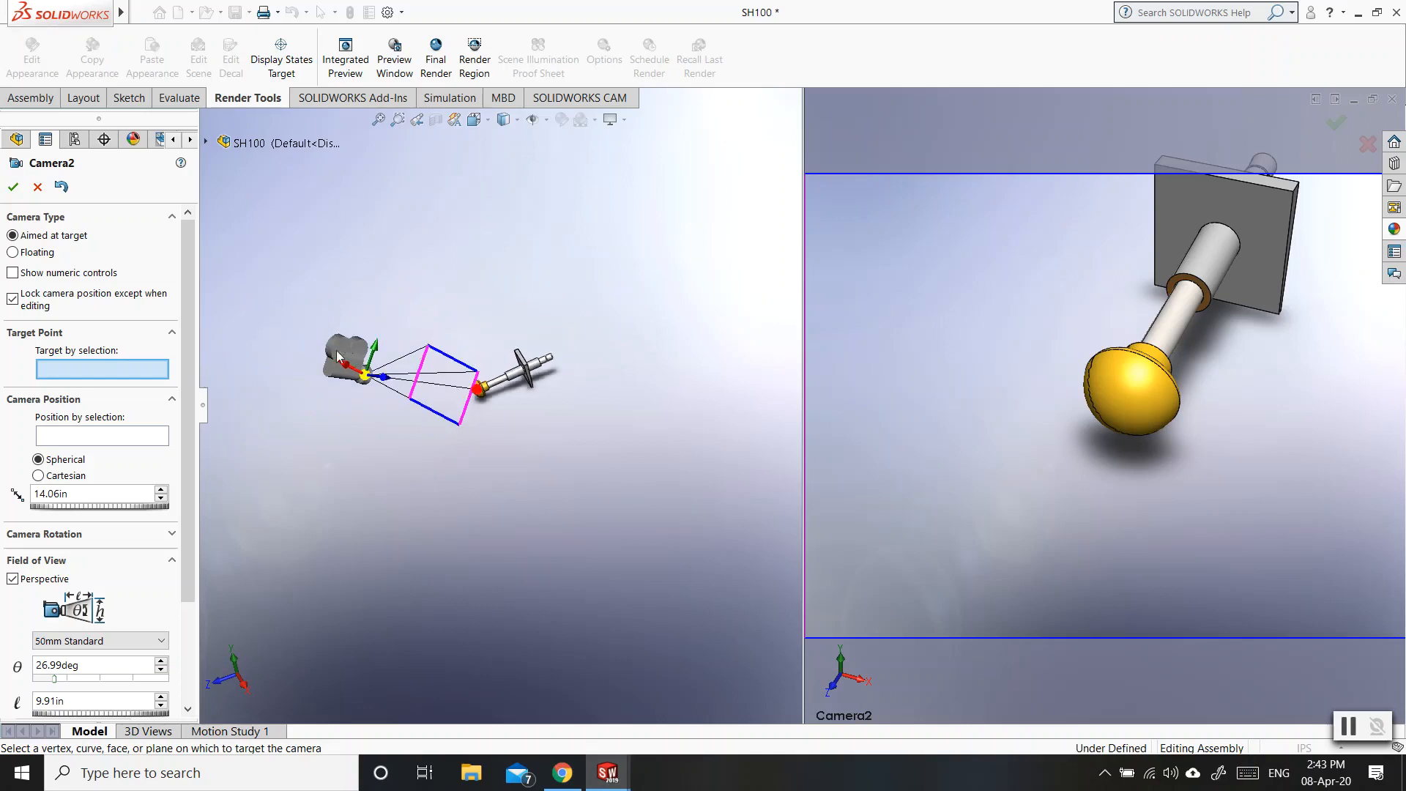
pyautogui.scroll(-2, 293, 350)
pyautogui.scroll(-1, 596, 431)
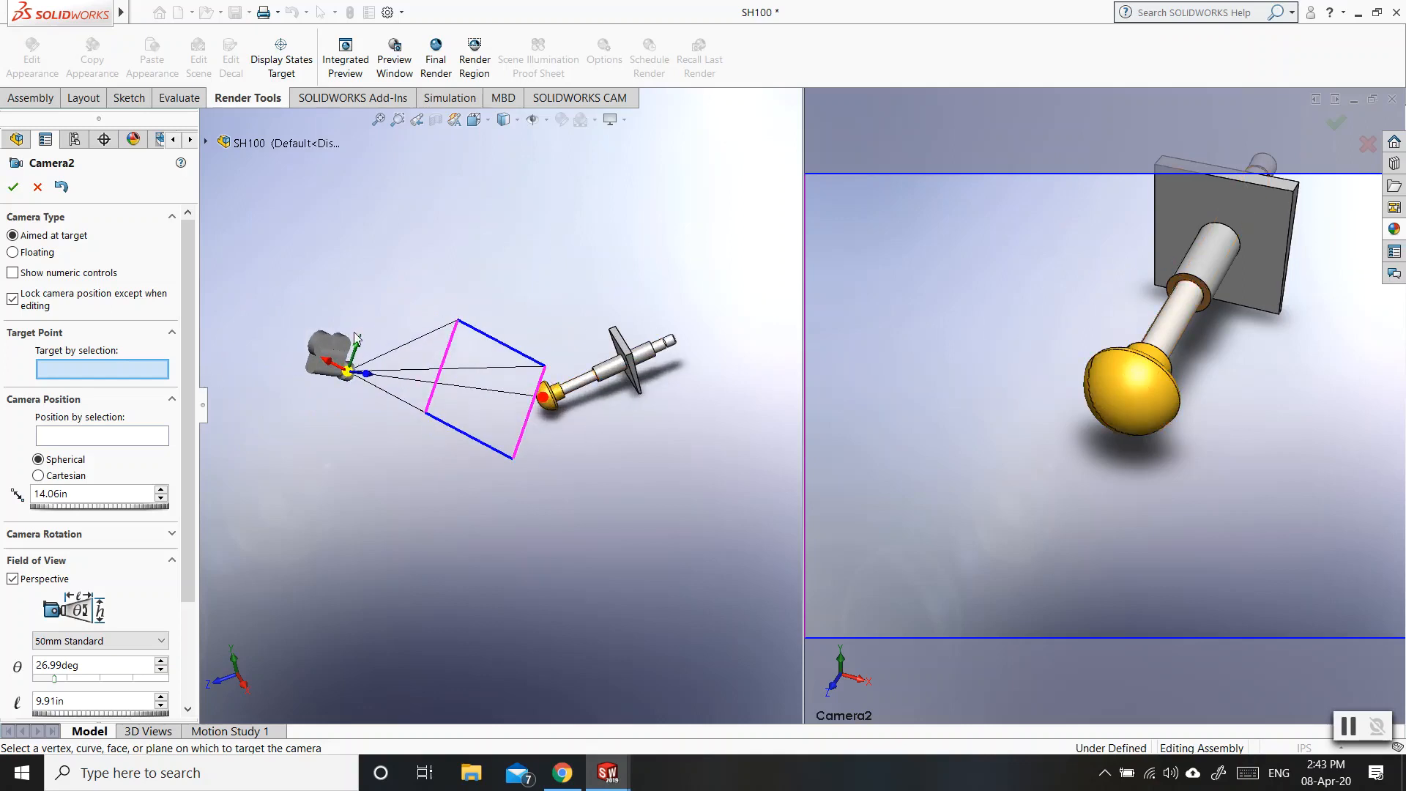
pyautogui.moveTo(337, 353); pyautogui.dragTo(395, 517)
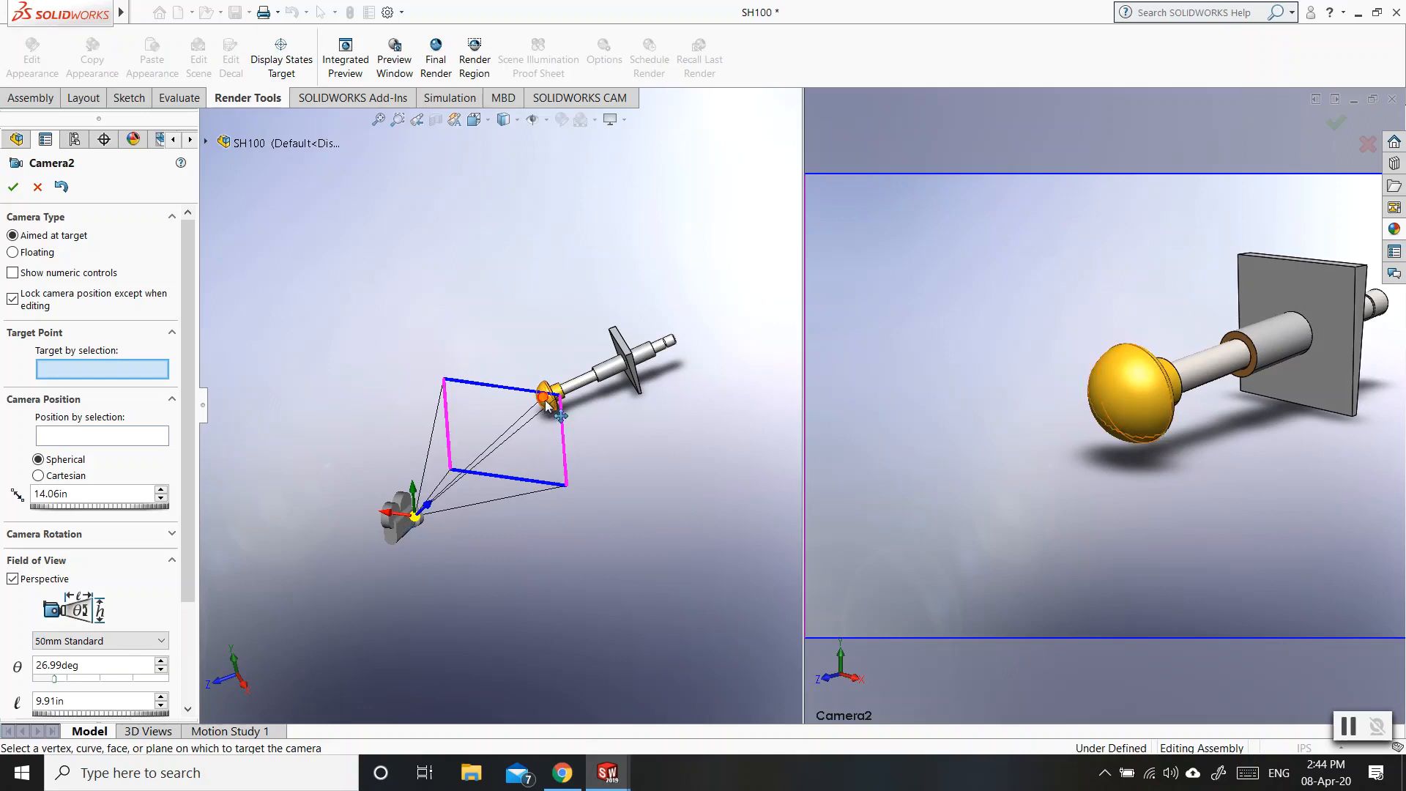
# Aim the target point at the sleeve in front of the plate and bring the camera to about 11.38 in from it
pyautogui.moveTo(544, 396); pyautogui.dragTo(611, 379)
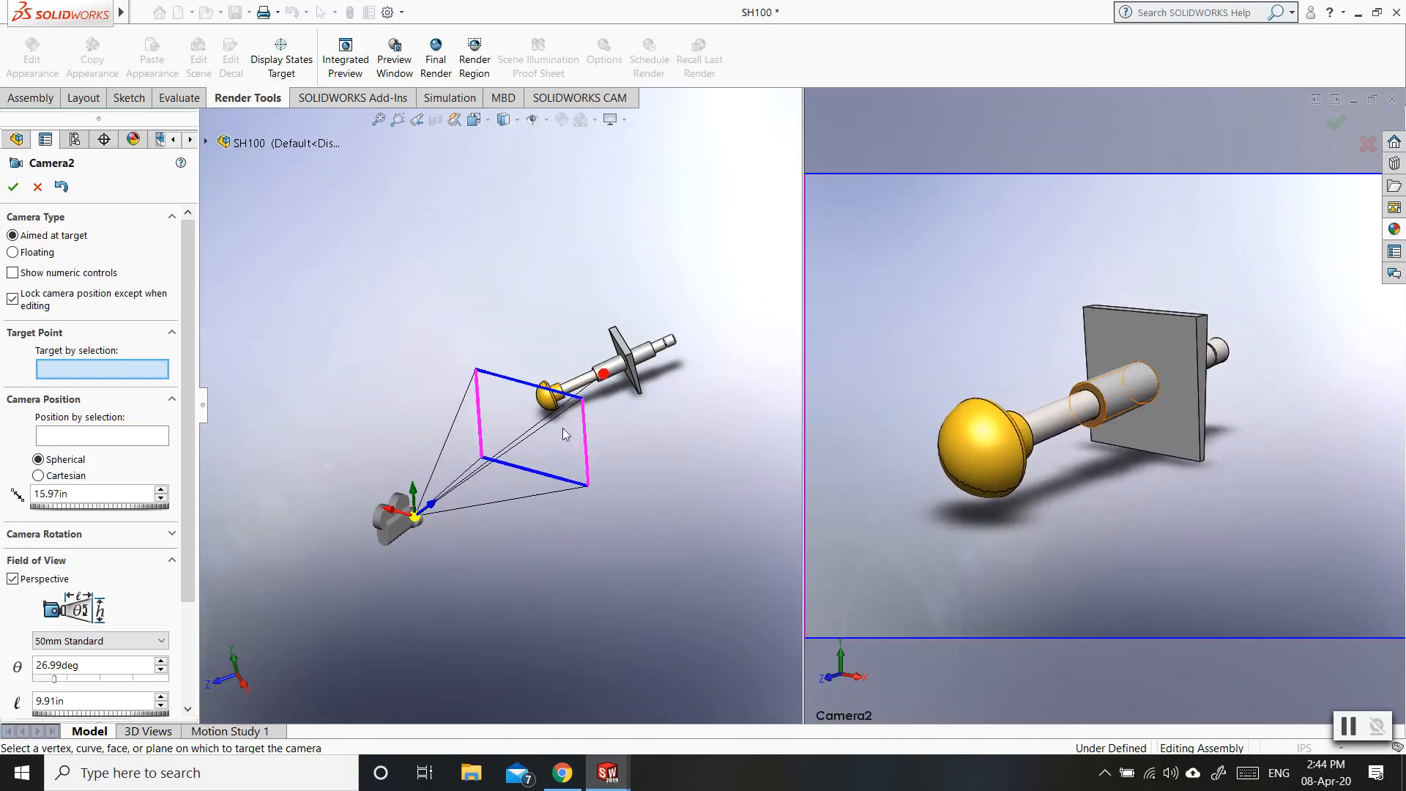
pyautogui.moveTo(388, 513); pyautogui.dragTo(432, 529)
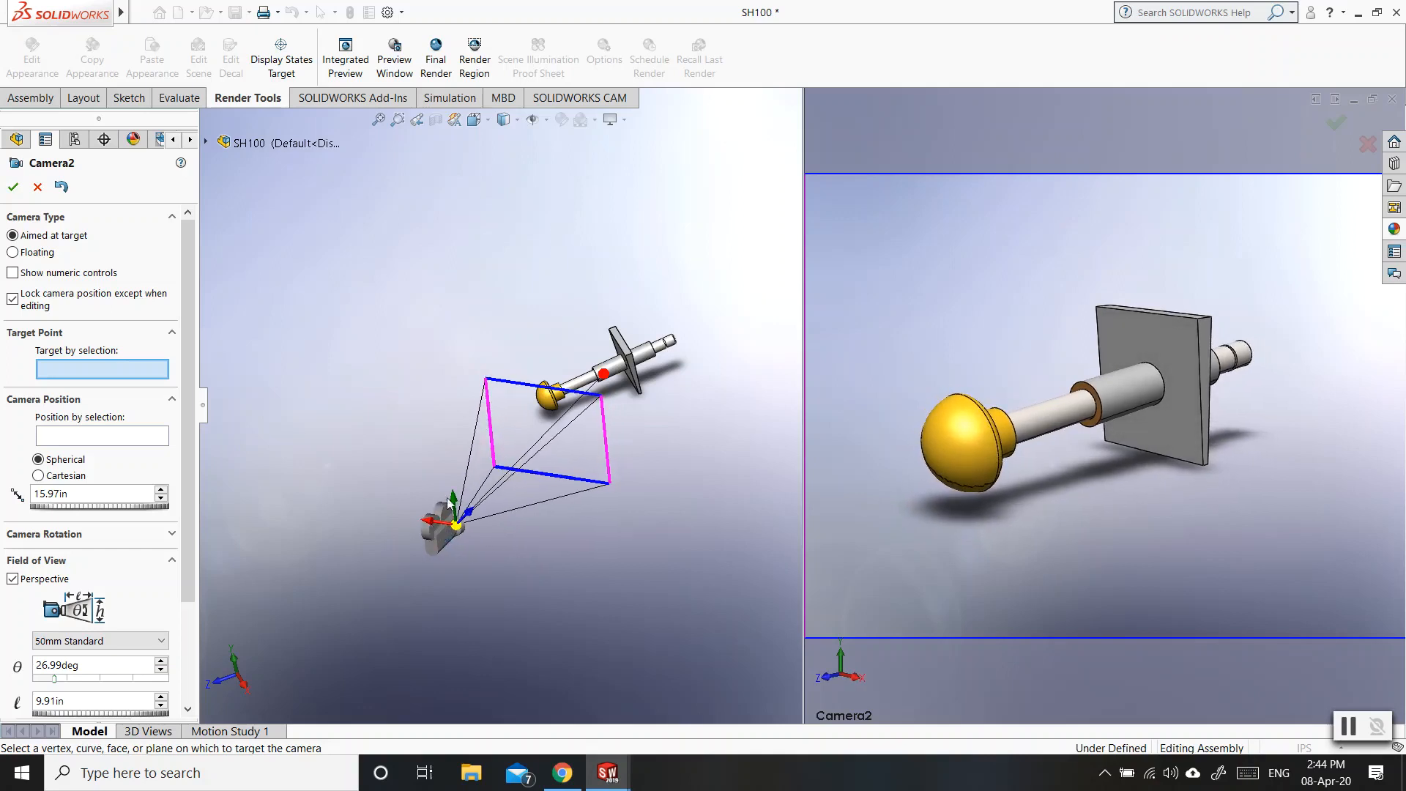
pyautogui.moveTo(453, 498); pyautogui.dragTo(512, 442)
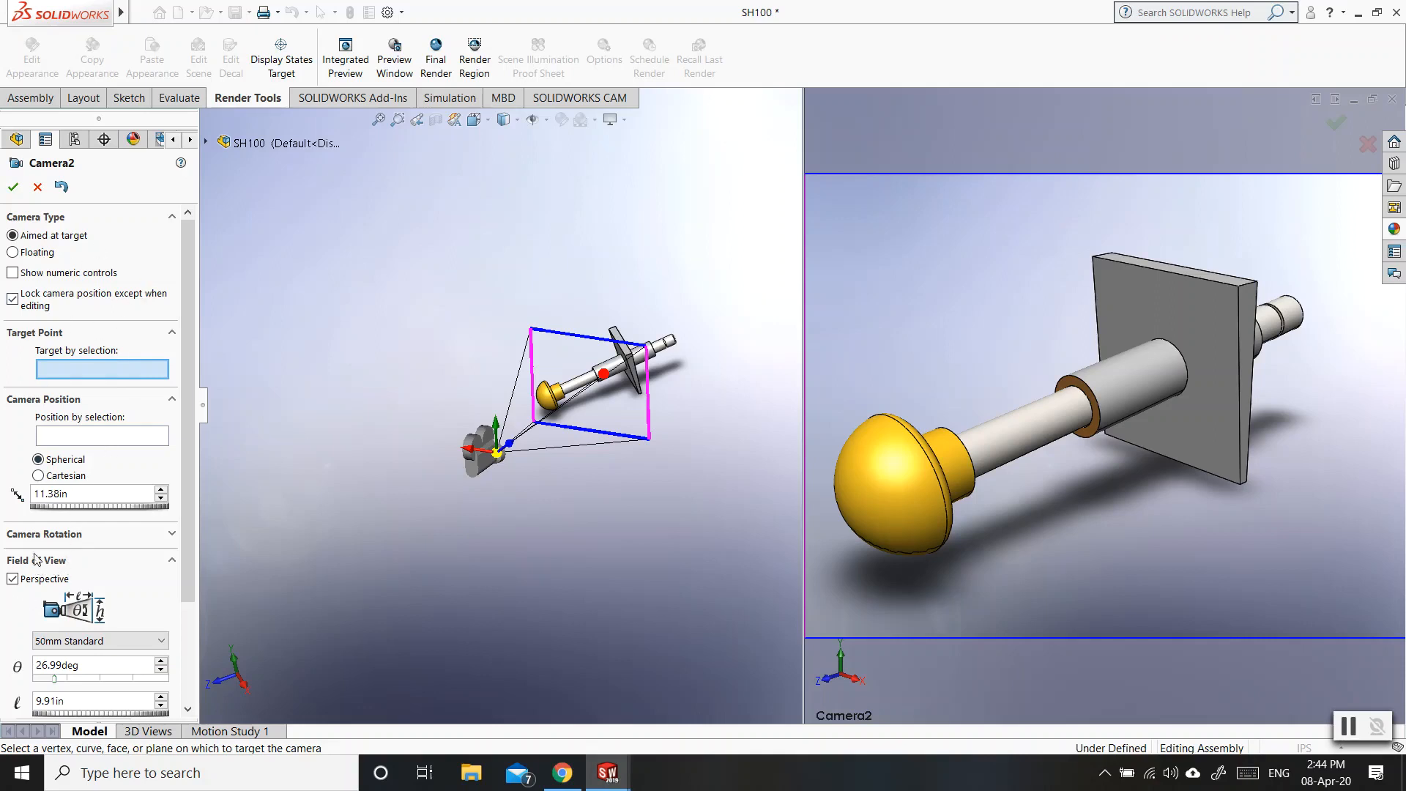
# Try the camera without perspective and with the 85mm Telephoto, 24mm and 35mm Wide Angle lenses, restoring perspective and the 50mm Standard lens
pyautogui.click(13, 580)
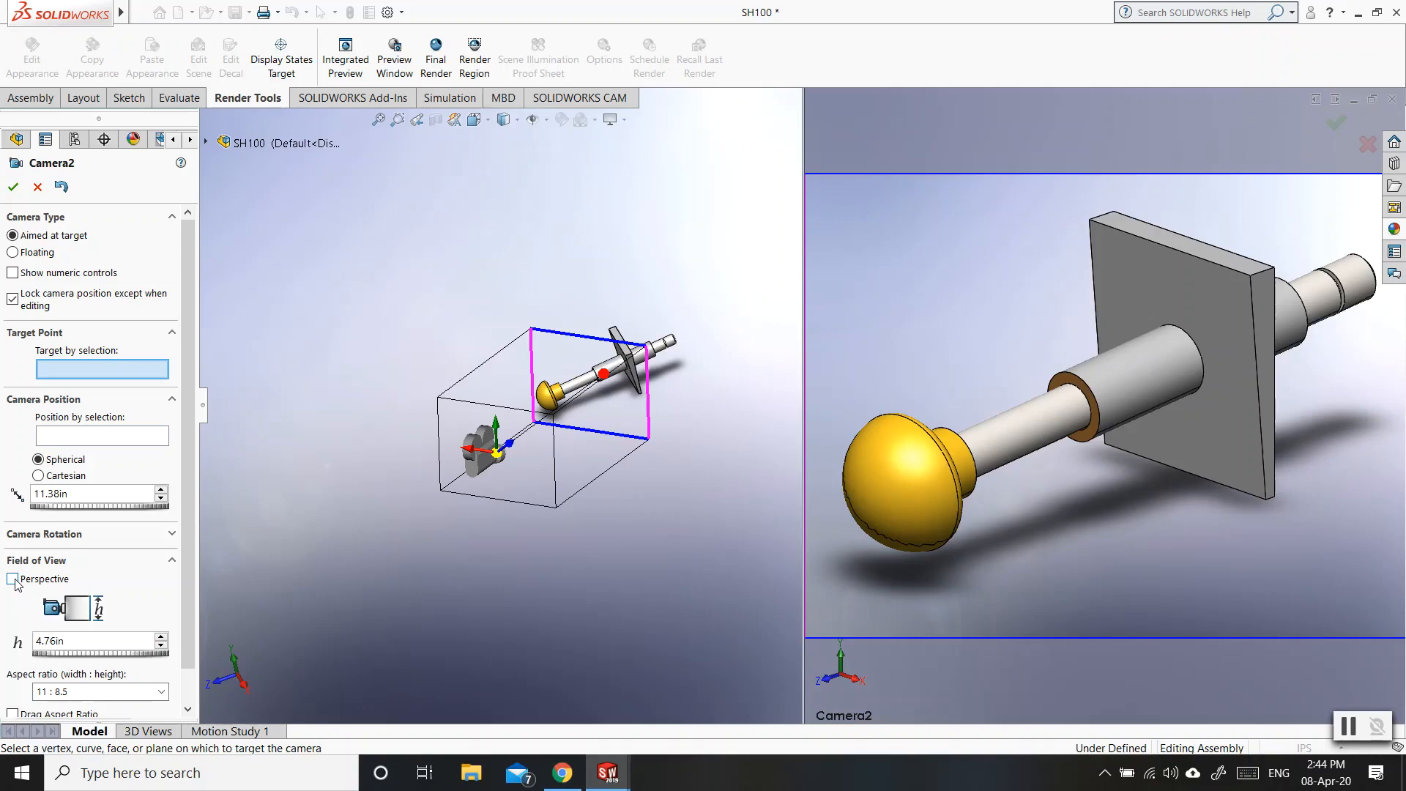
pyautogui.click(12, 579)
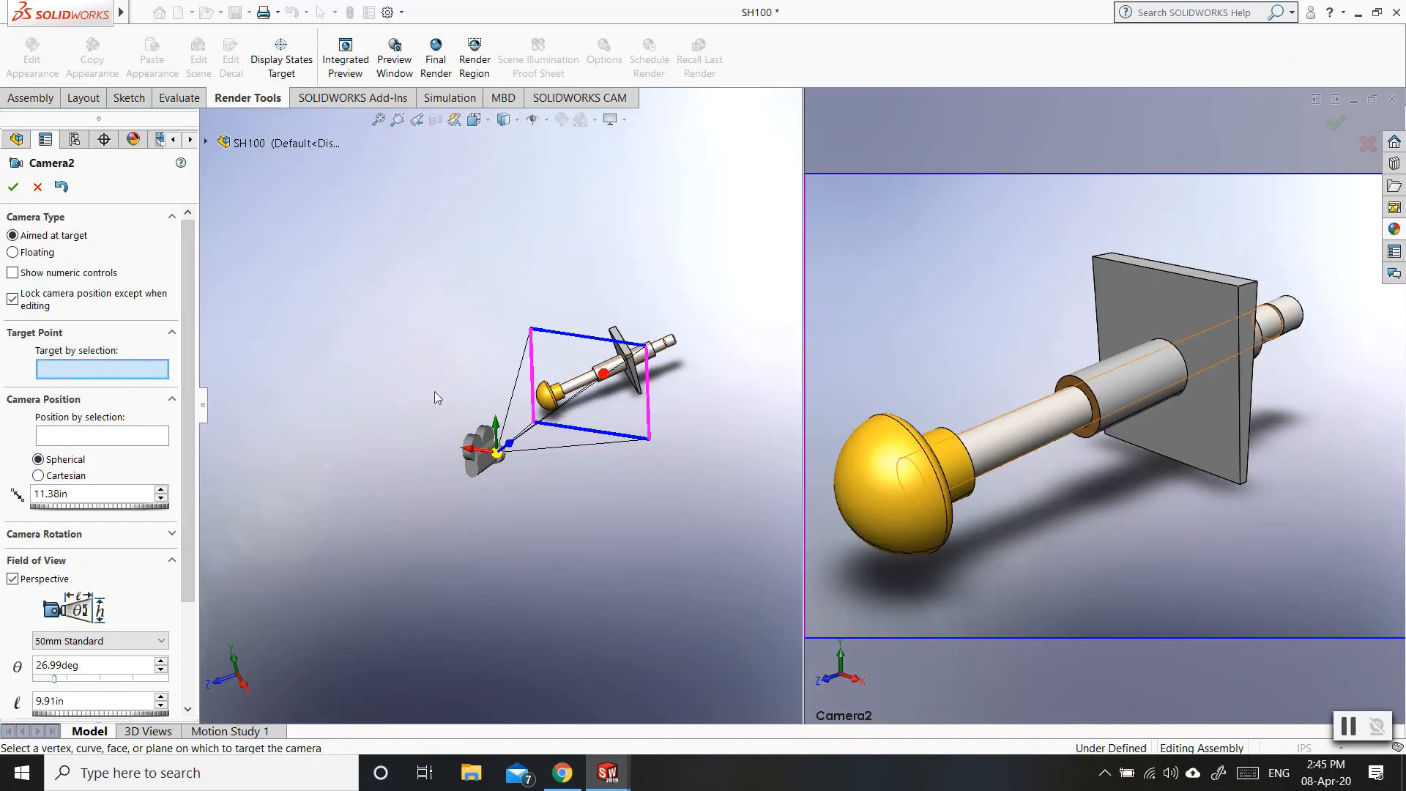
pyautogui.moveTo(187, 402); pyautogui.dragTo(184, 505)
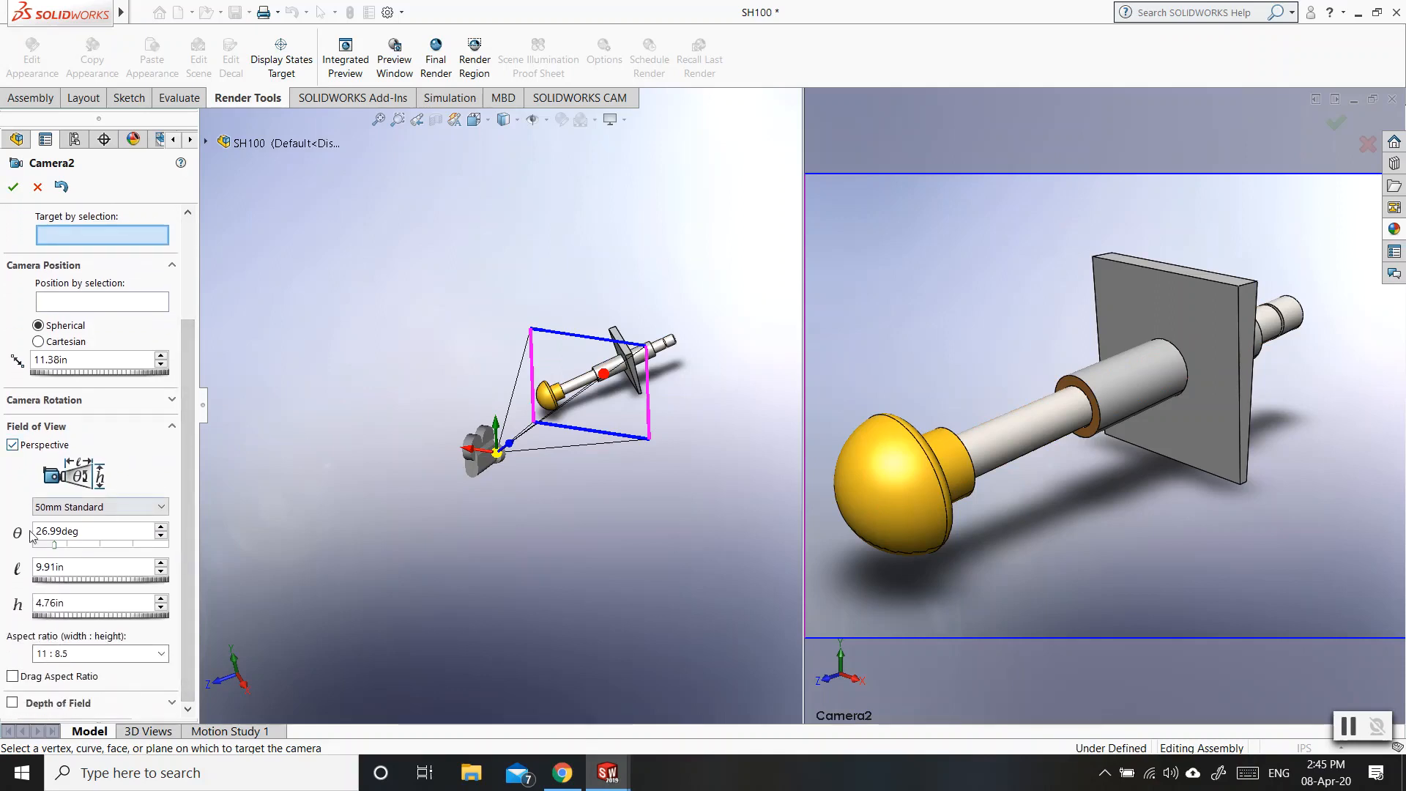
pyautogui.click(122, 510)
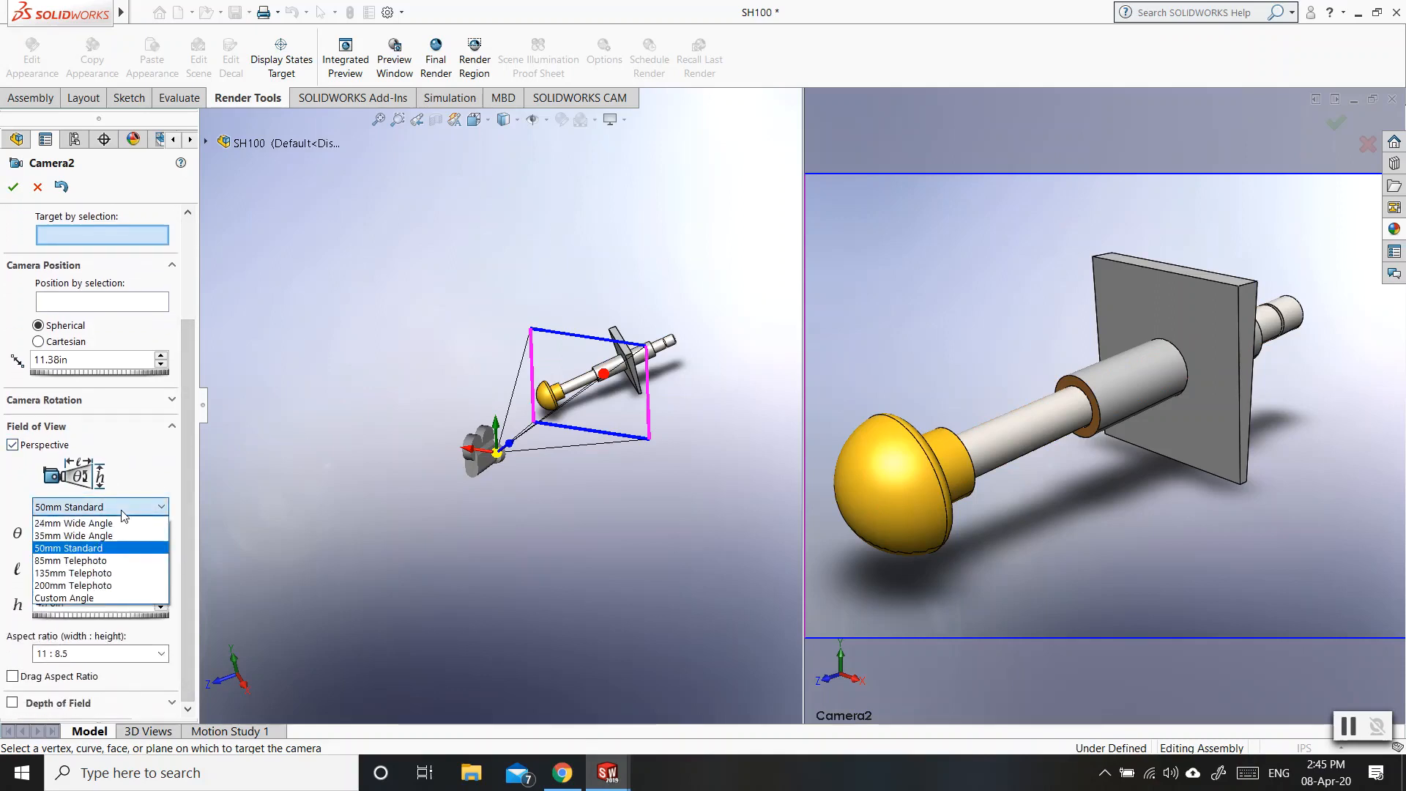
pyautogui.click(102, 561)
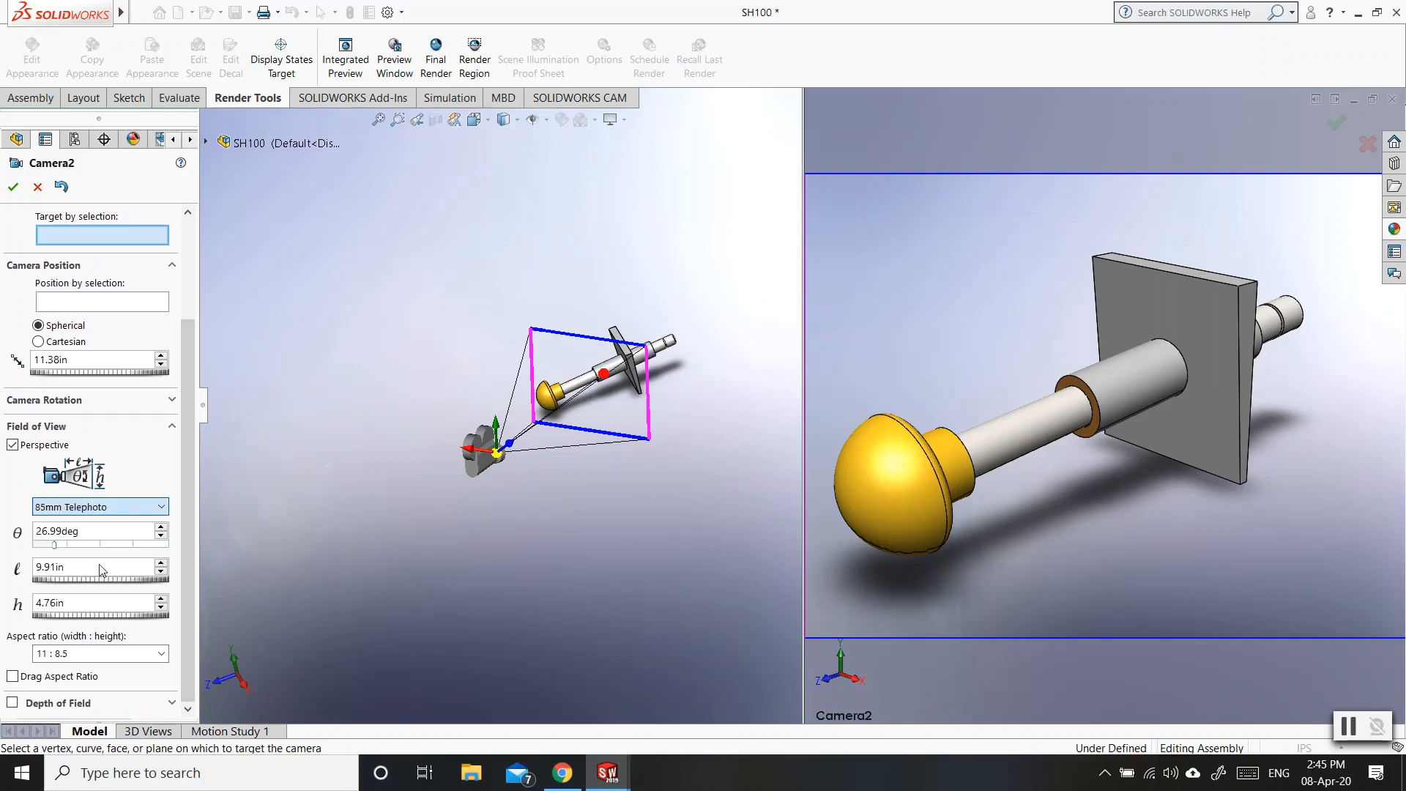
pyautogui.click(111, 509)
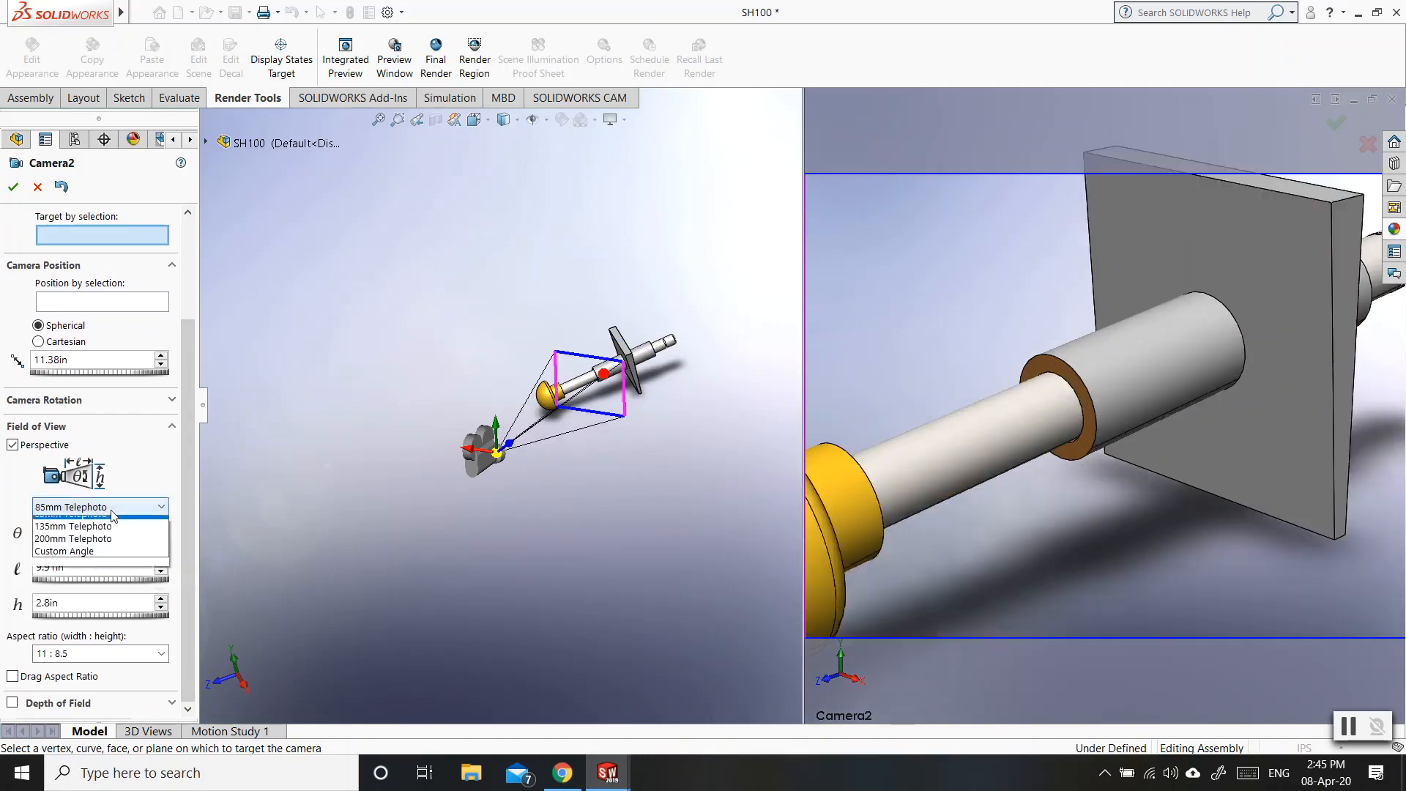
pyautogui.click(96, 524)
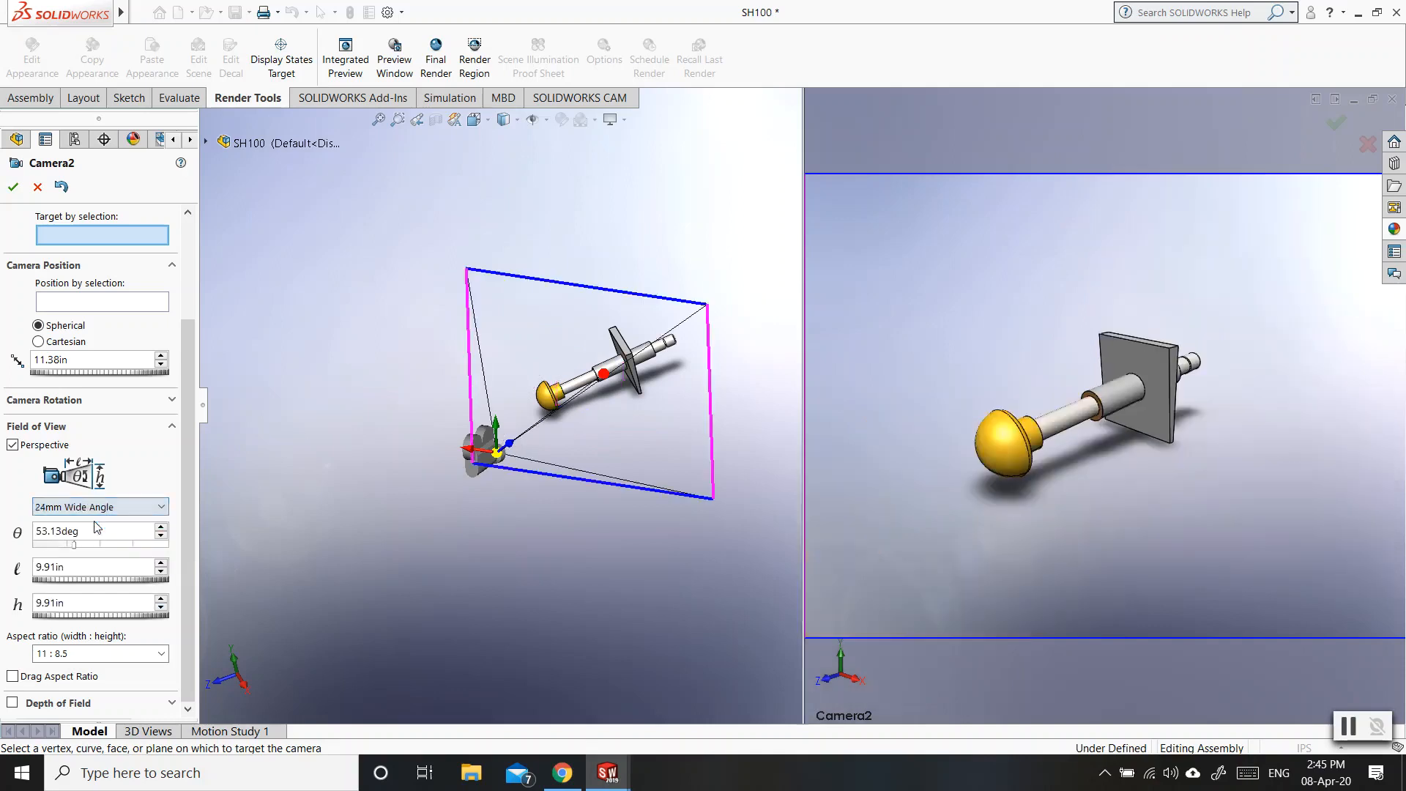
pyautogui.click(102, 507)
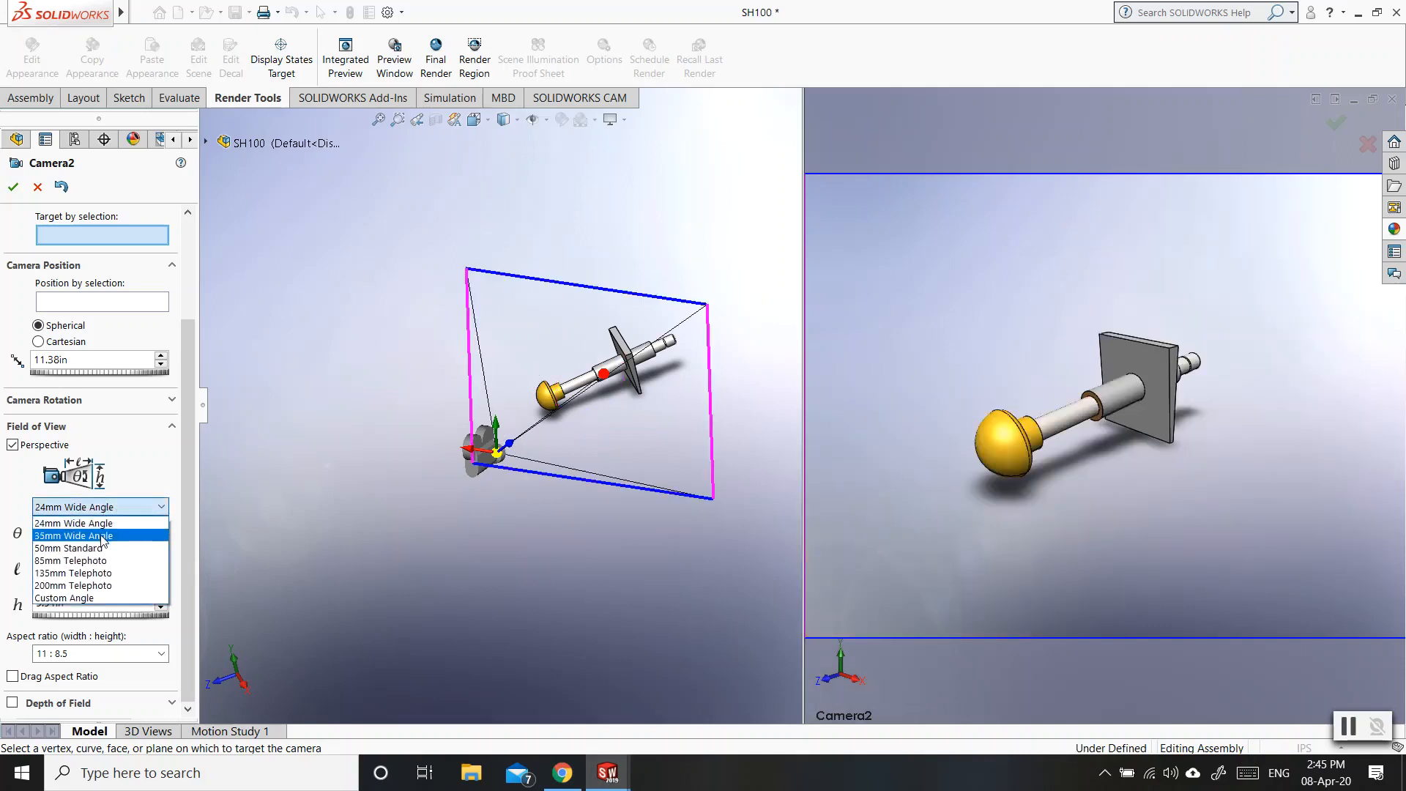
pyautogui.click(102, 537)
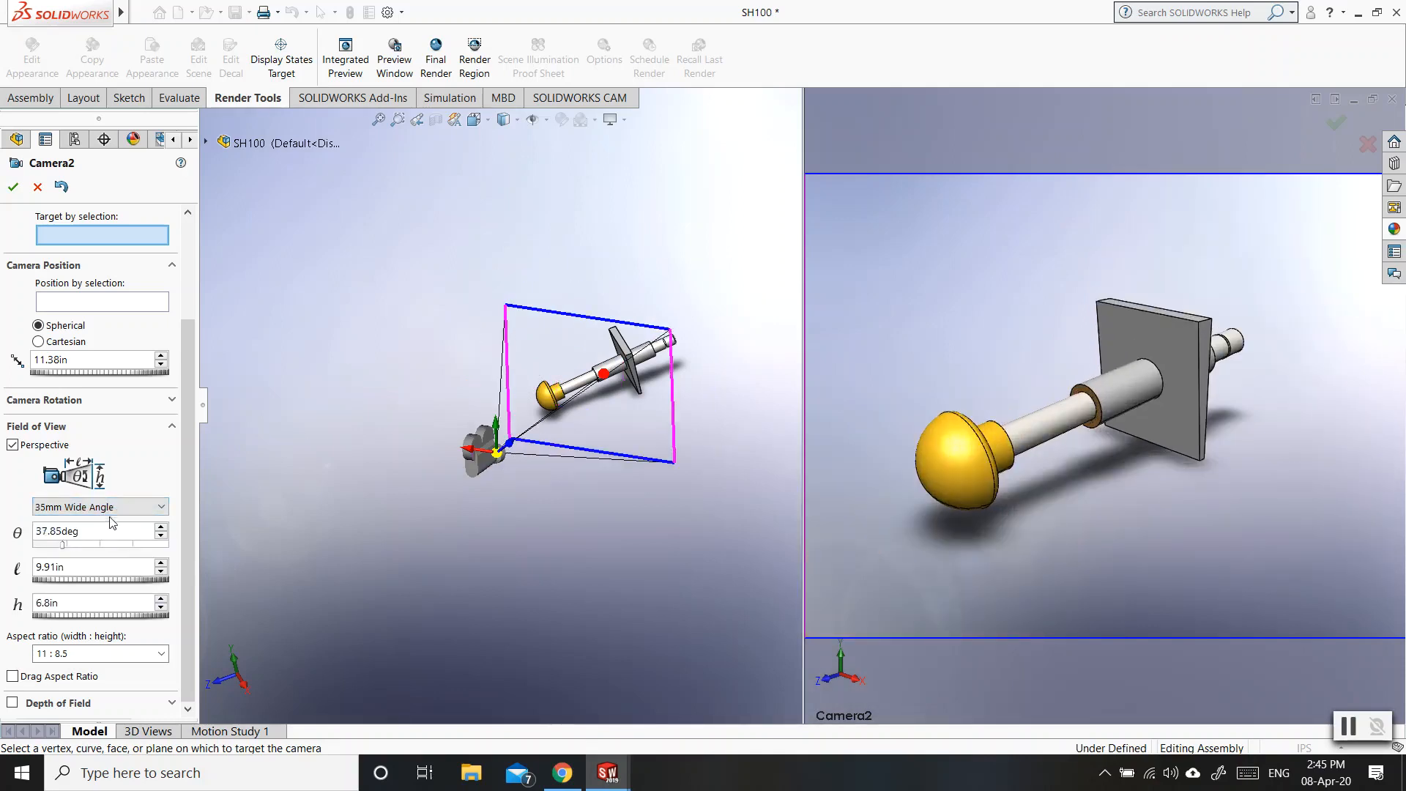
pyautogui.click(110, 507)
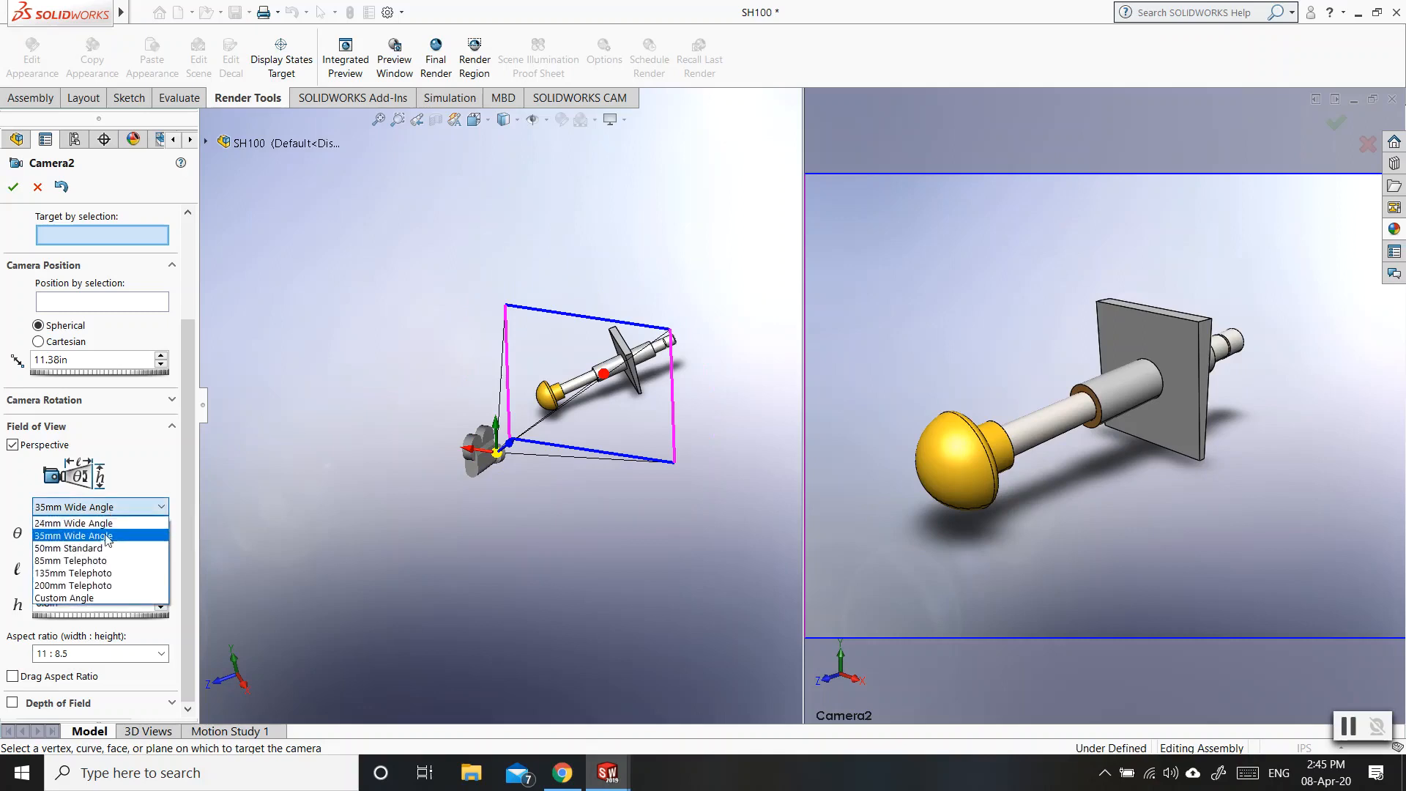
pyautogui.click(102, 549)
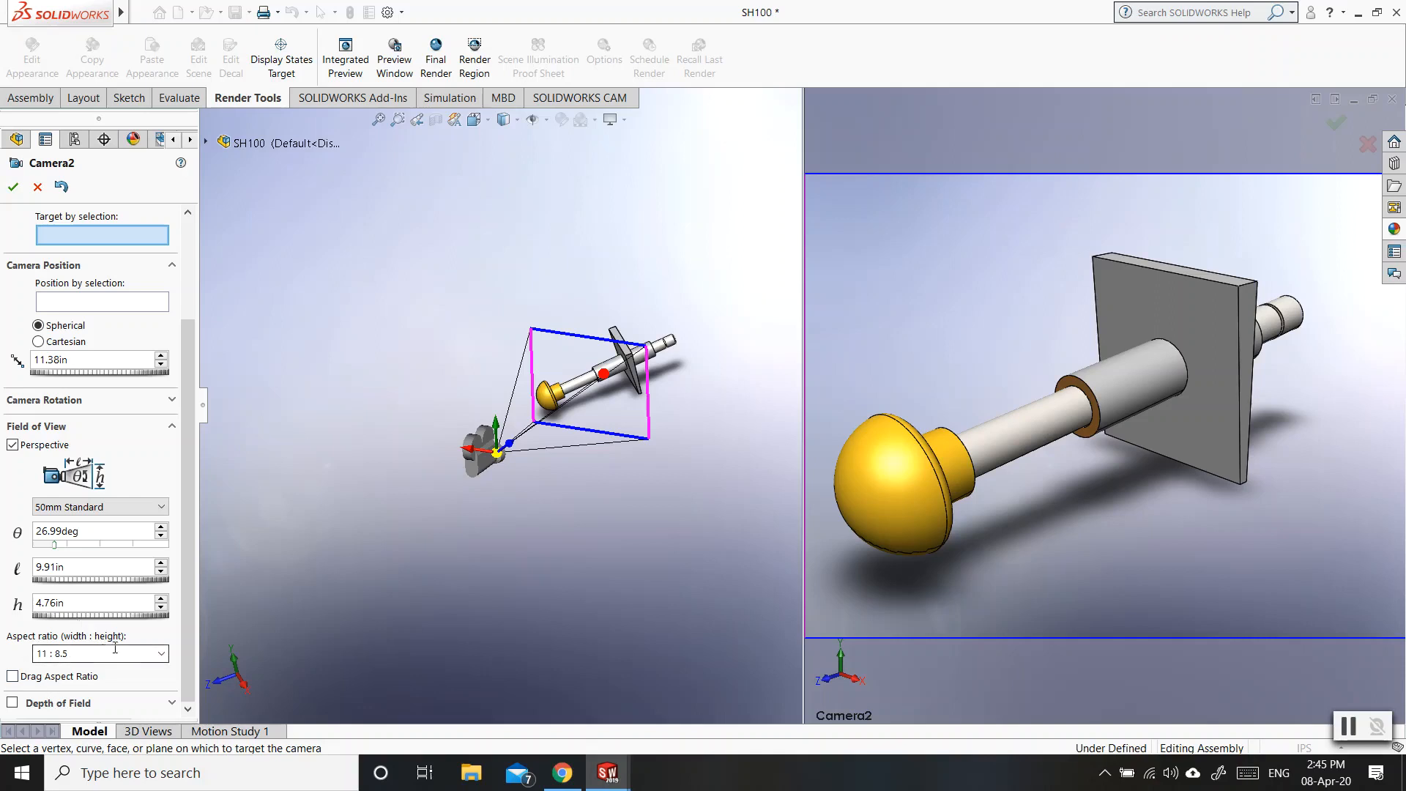
# Enable the camera's Depth of Field and reduce the distance to the focus plane to 10.04 in
pyautogui.click(13, 703)
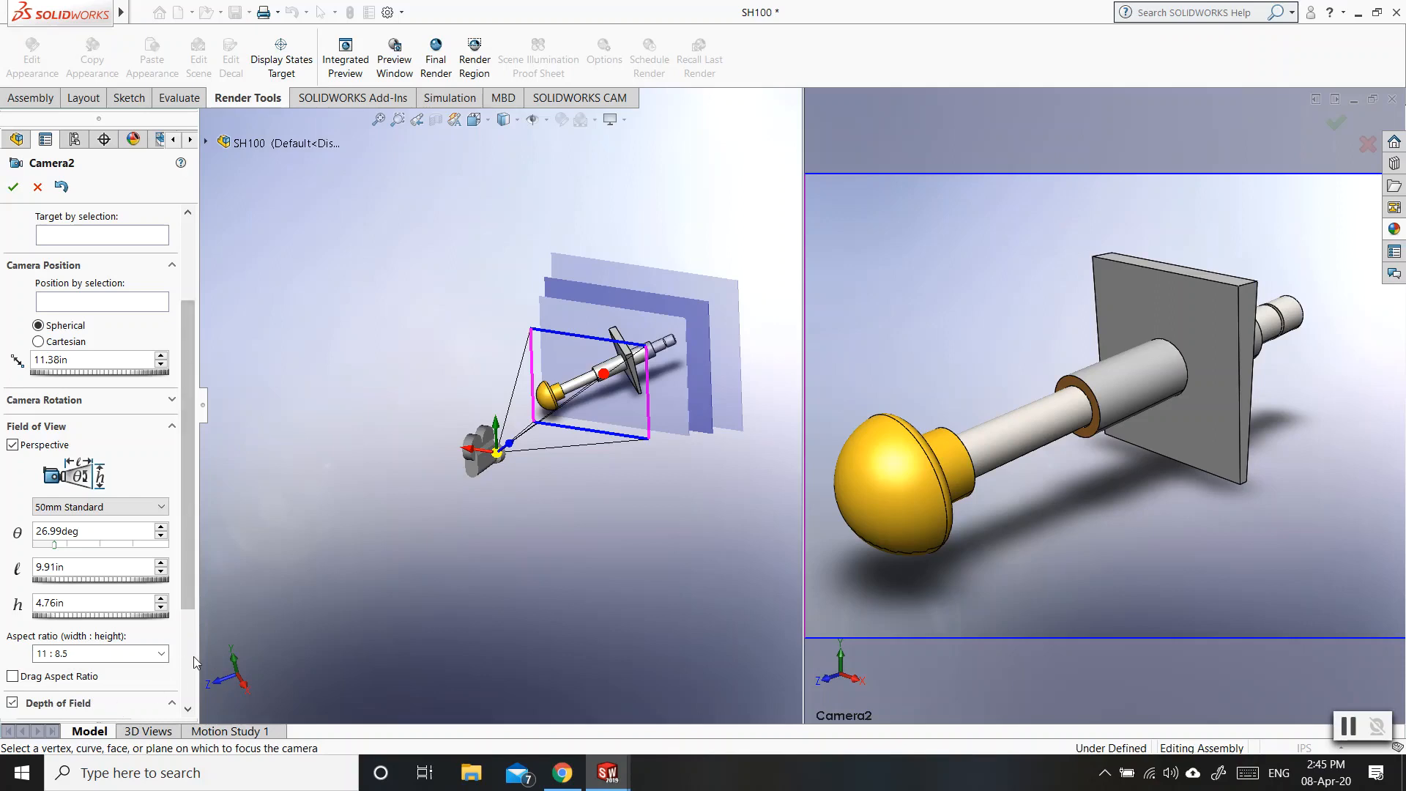
pyautogui.moveTo(188, 551); pyautogui.dragTo(187, 678)
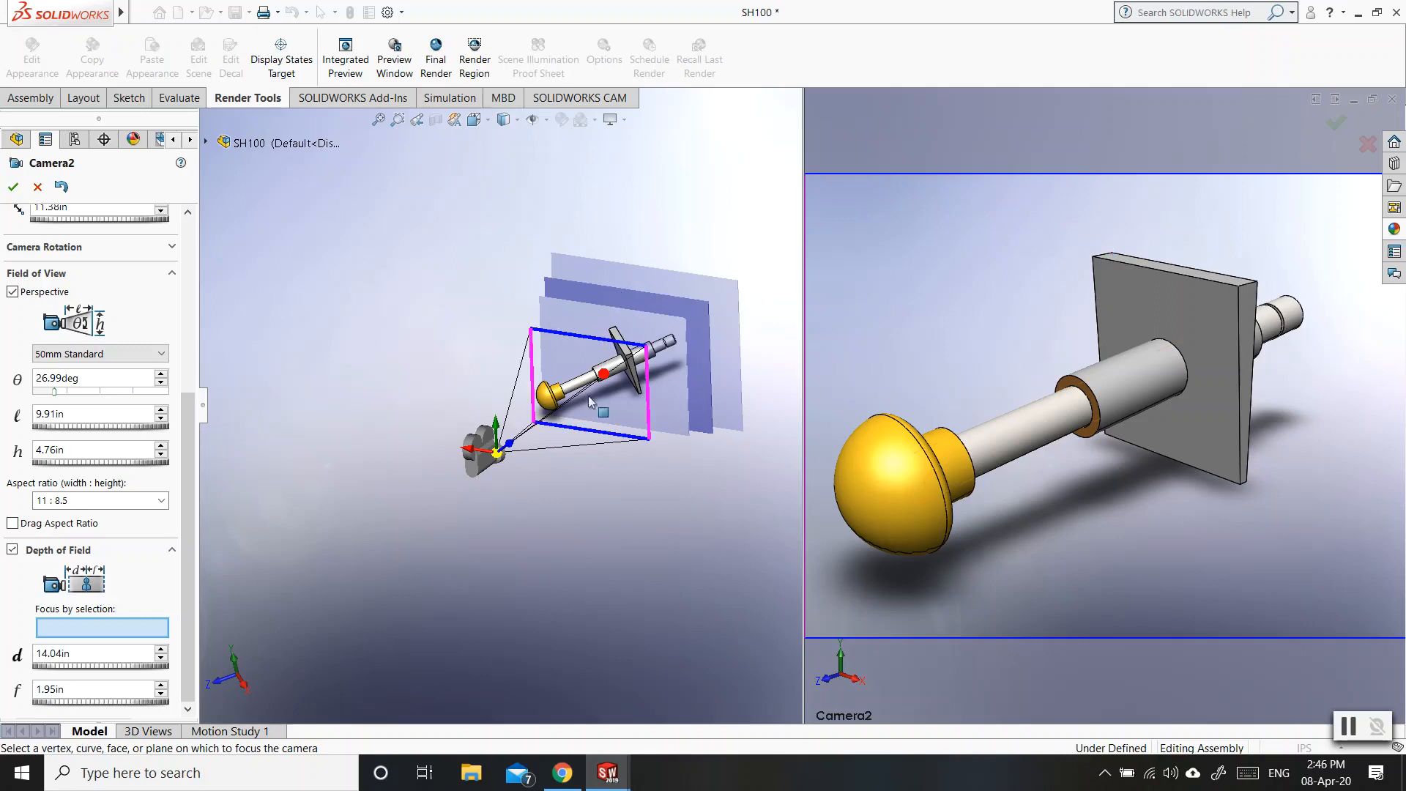
pyautogui.moveTo(639, 534); pyautogui.dragTo(515, 487, button='middle')
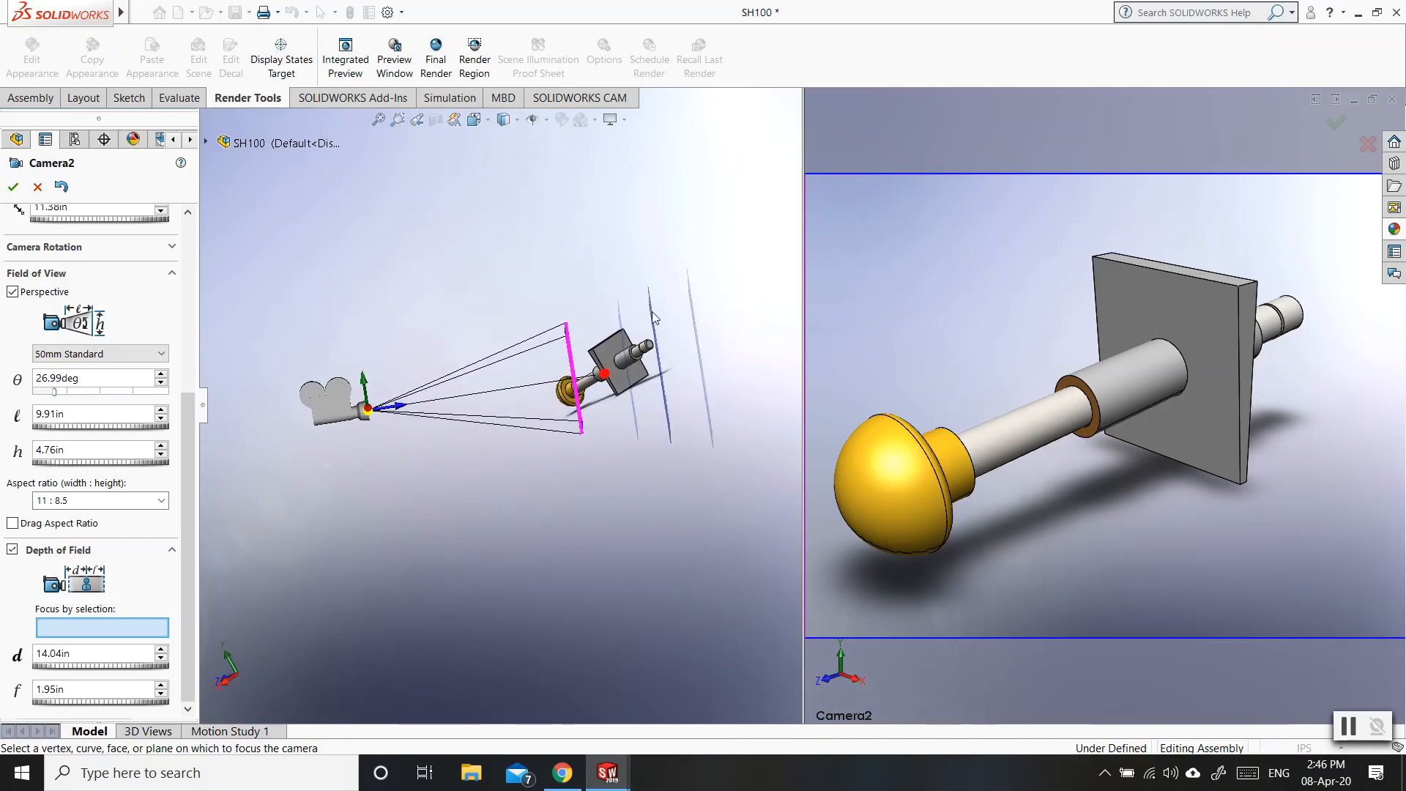
pyautogui.moveTo(606, 507)
pyautogui.mouseDown(button='middle')
pyautogui.moveTo(621, 507)
pyautogui.moveTo(604, 511)
pyautogui.mouseUp(button='middle')
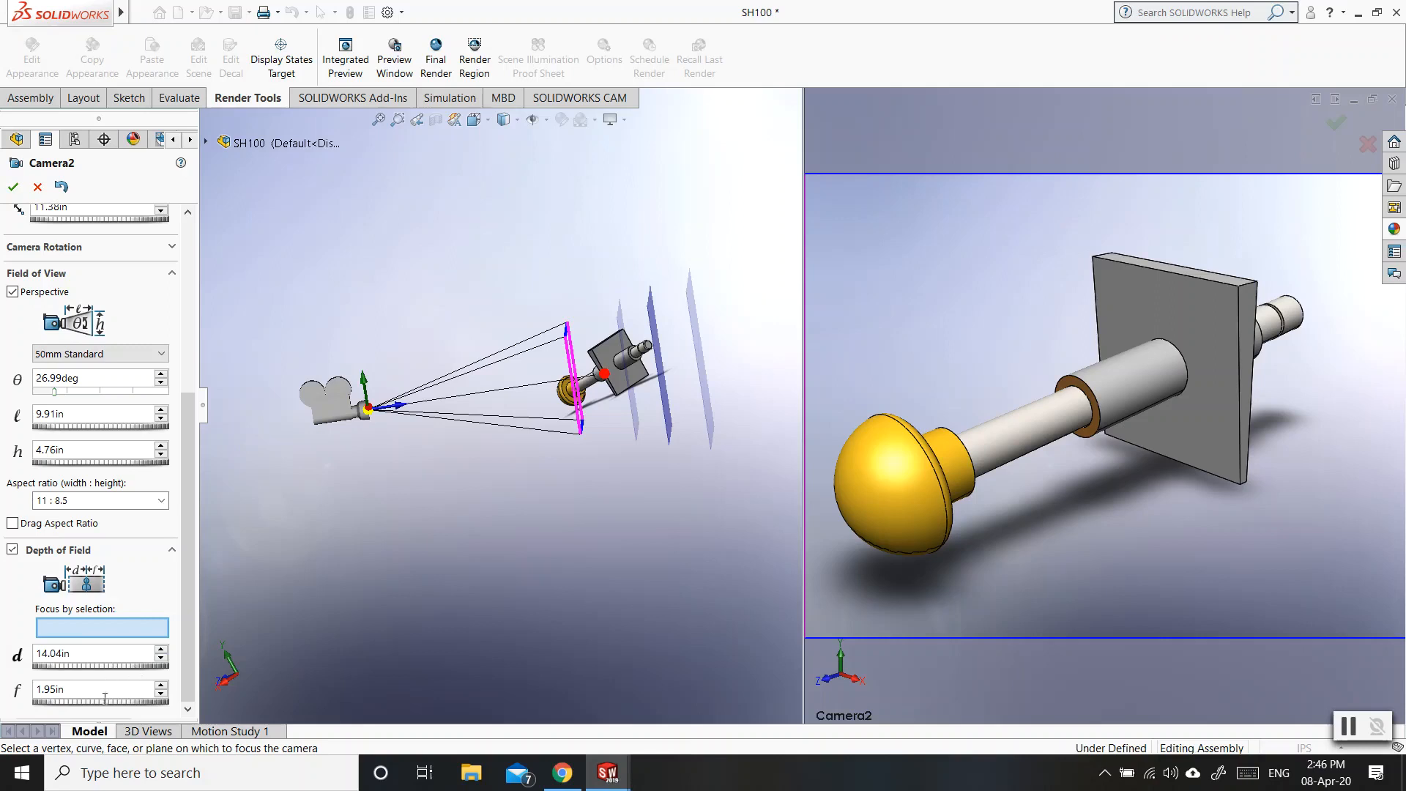
pyautogui.click(162, 661)
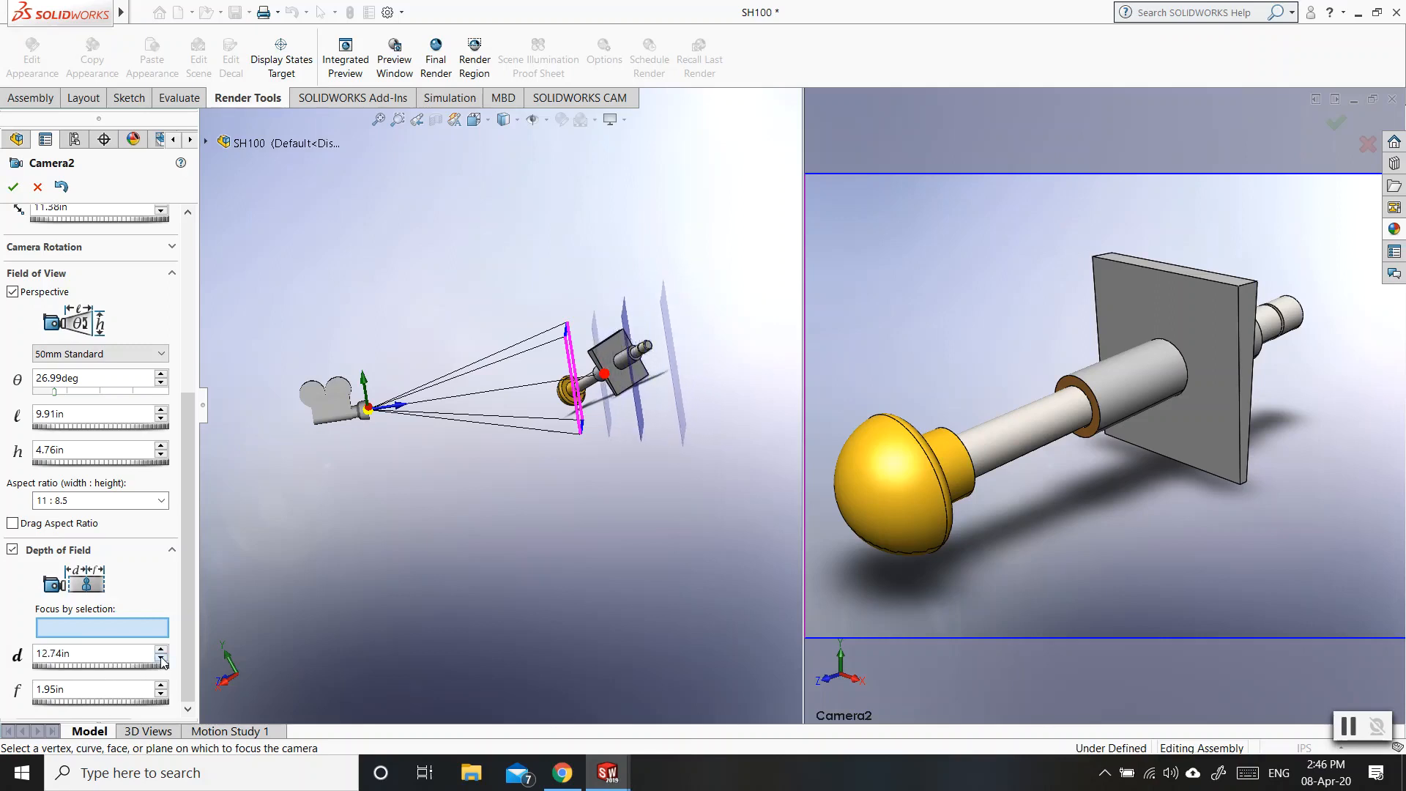
pyautogui.click(162, 661)
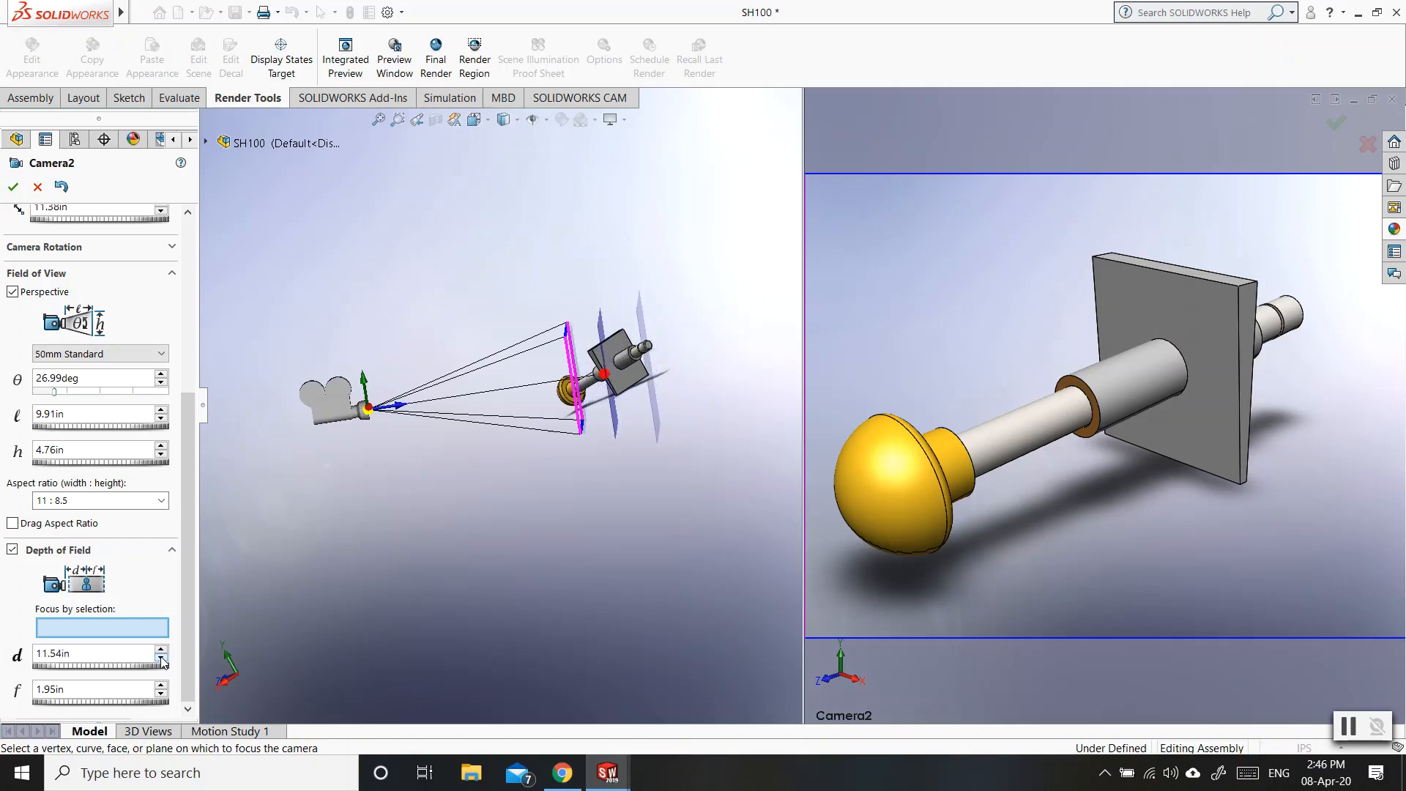
pyautogui.click(162, 661)
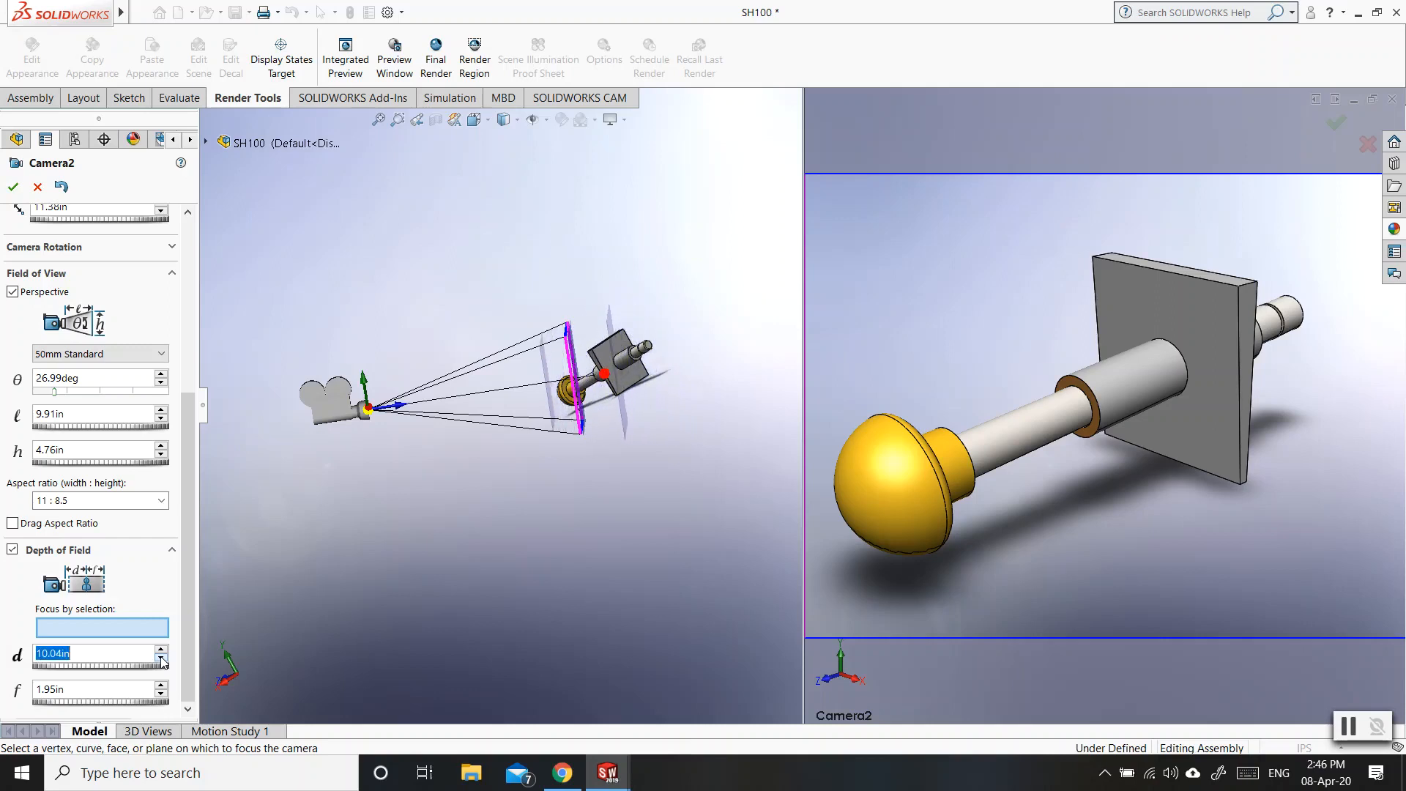
# Set the camera's focus plane distance to 9.74 in and its focus depth to 0.85 in, and check the PhotoView 360 preview
pyautogui.click(162, 661)
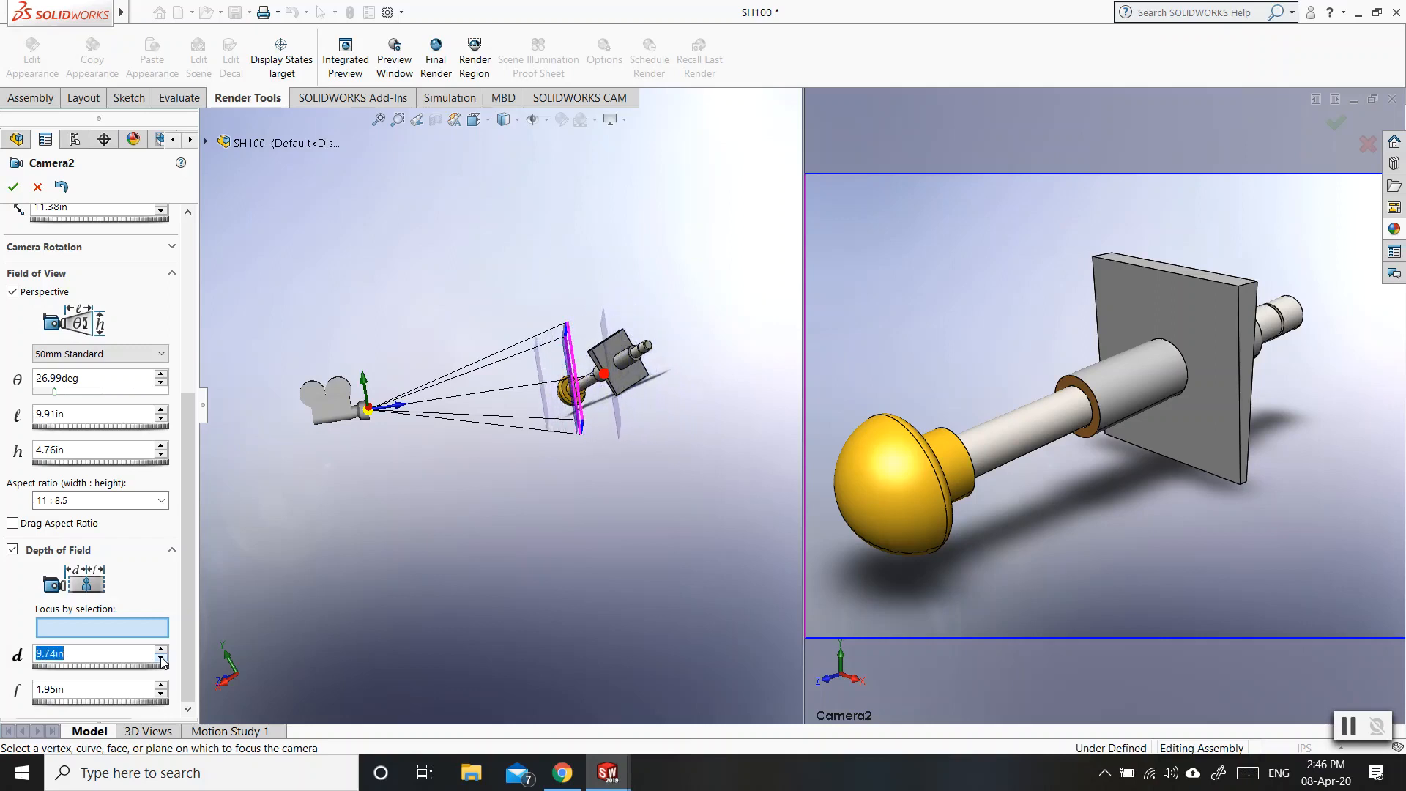
pyautogui.click(161, 696)
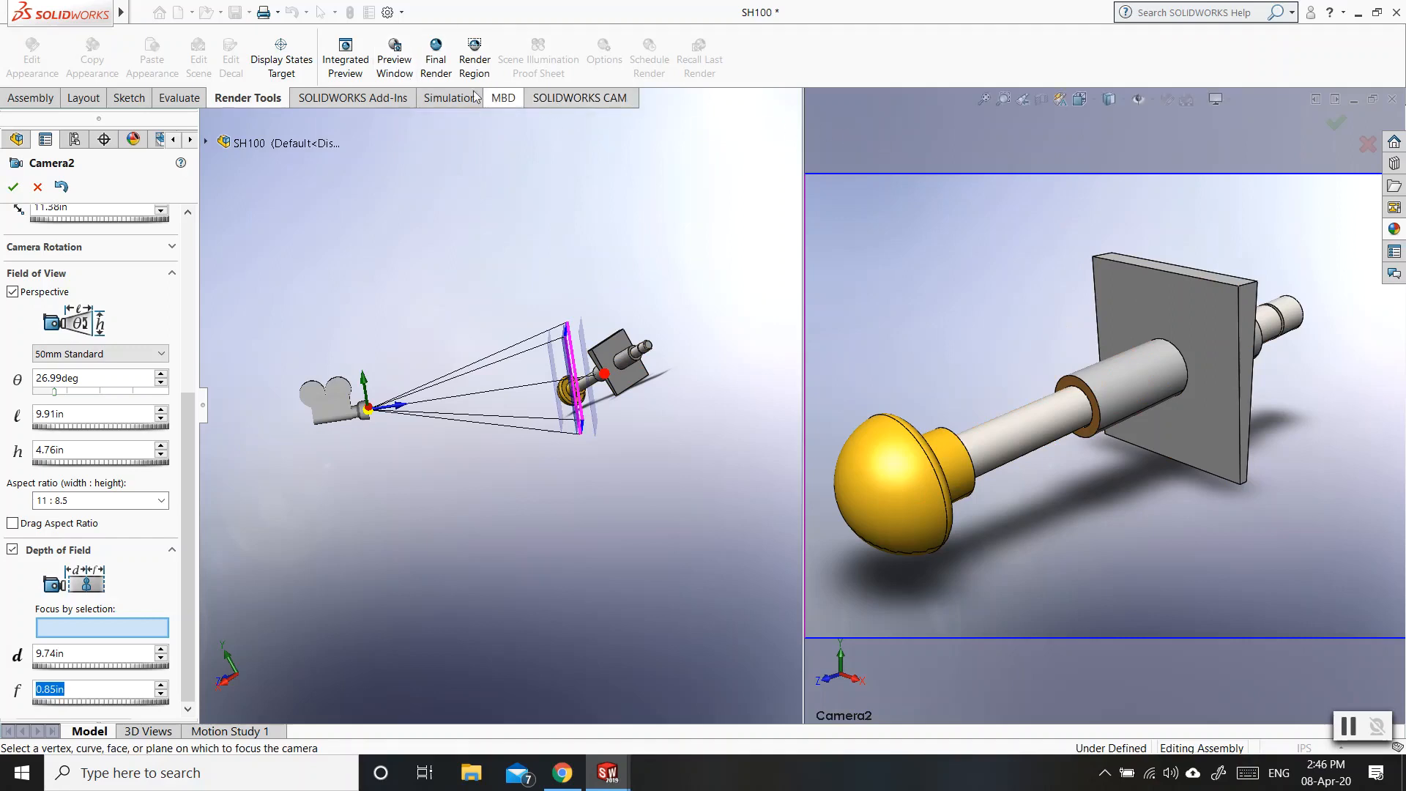
pyautogui.click(393, 51)
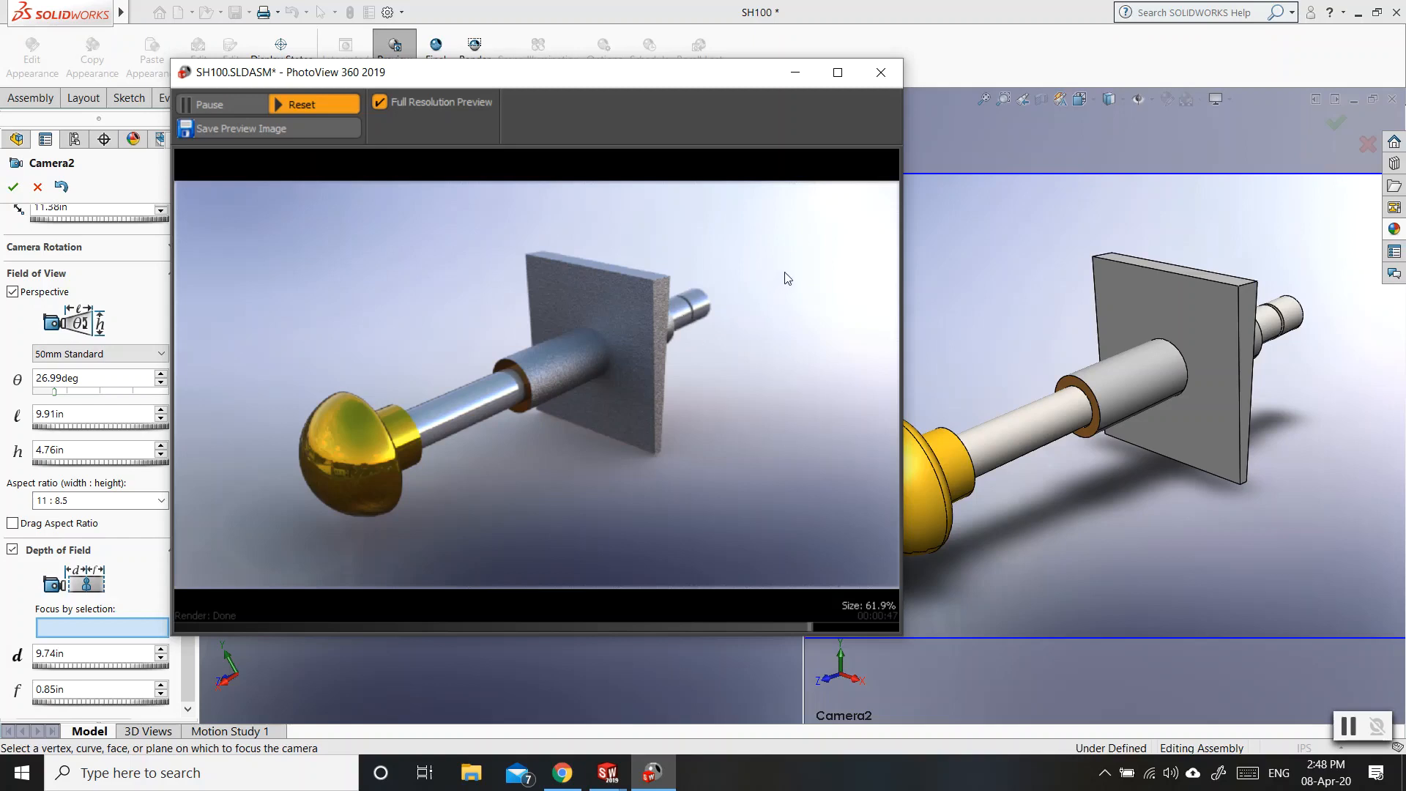
pyautogui.click(880, 73)
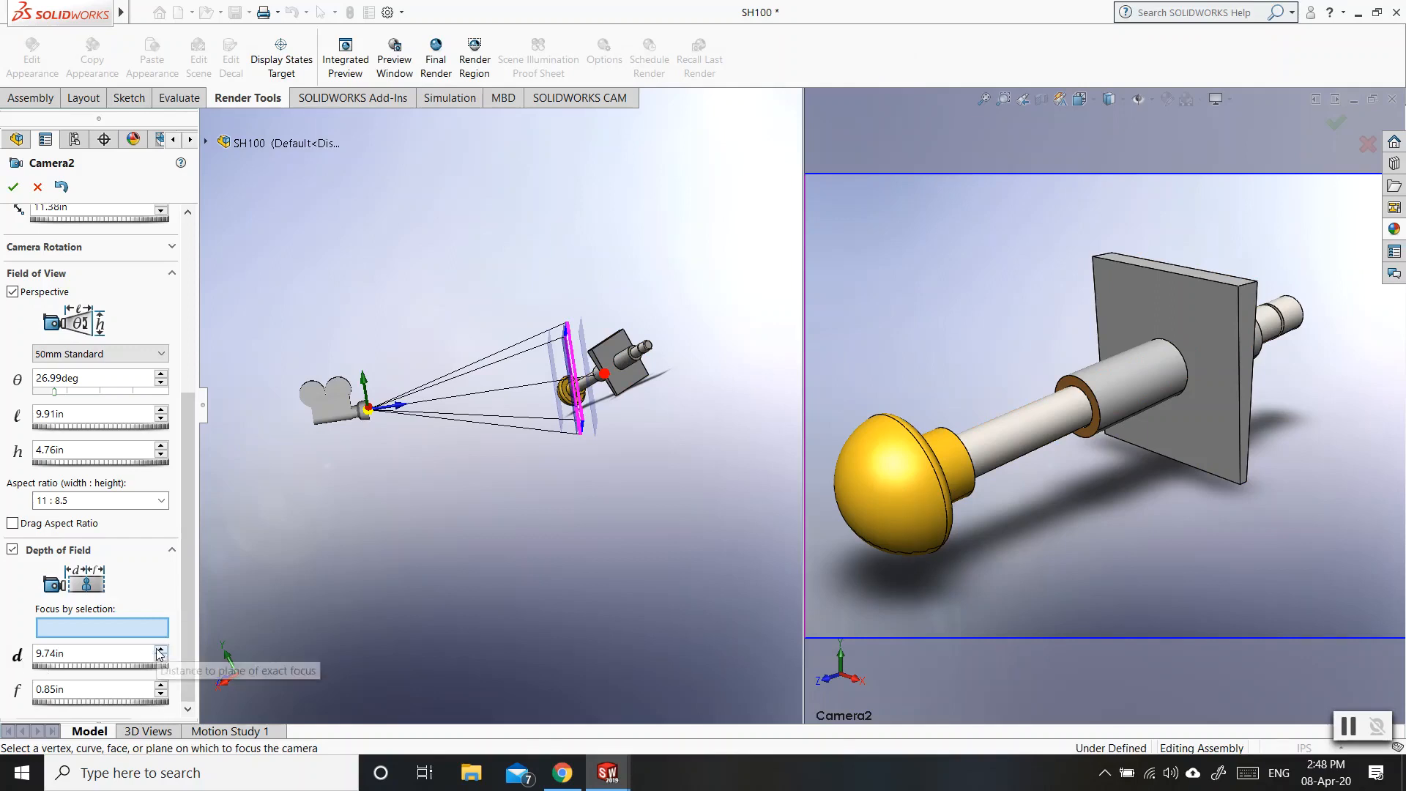
# Try a focus plane distance of 13.44 in, behind the plate, and check the result in the render preview
pyautogui.moveTo(159, 649); pyautogui.dragTo(159, 653)
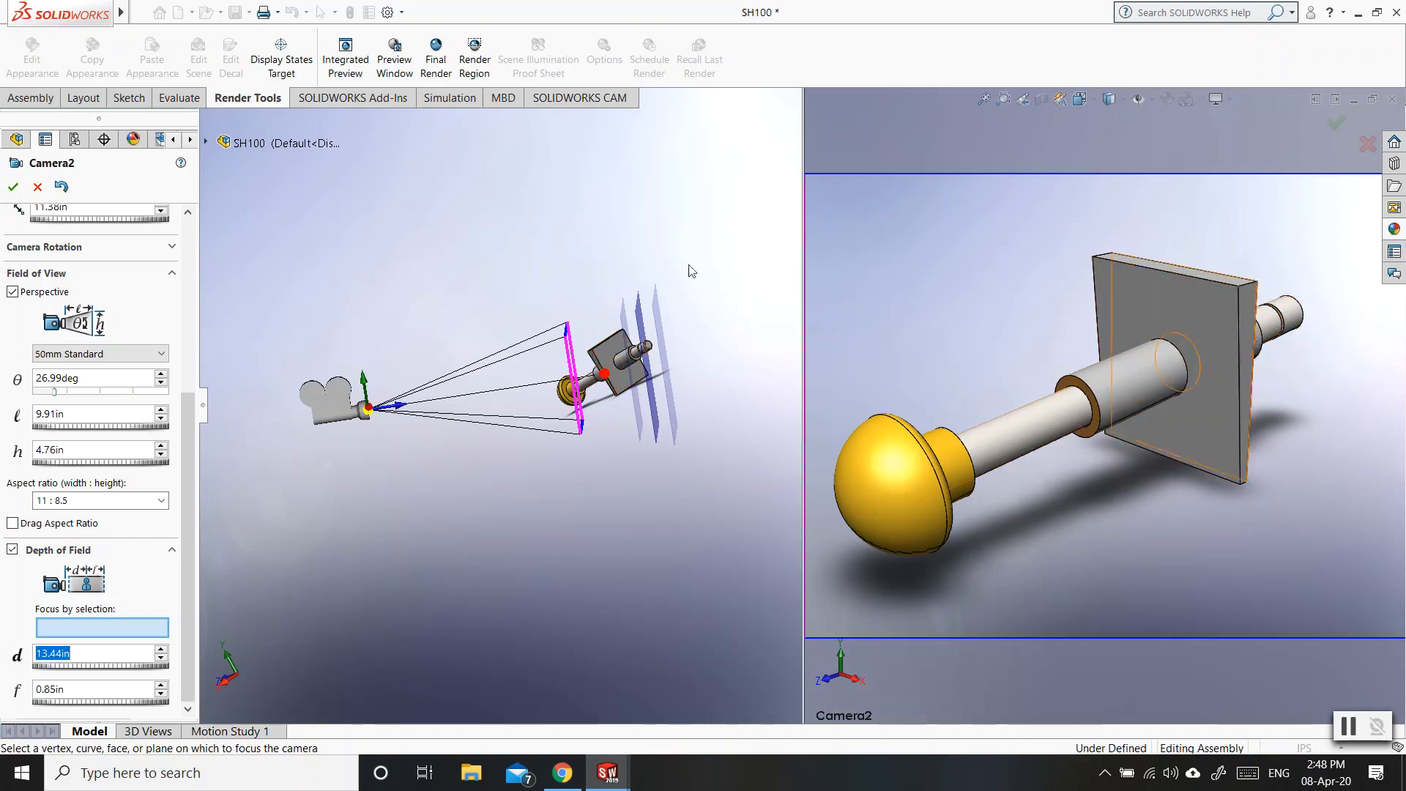
pyautogui.click(399, 62)
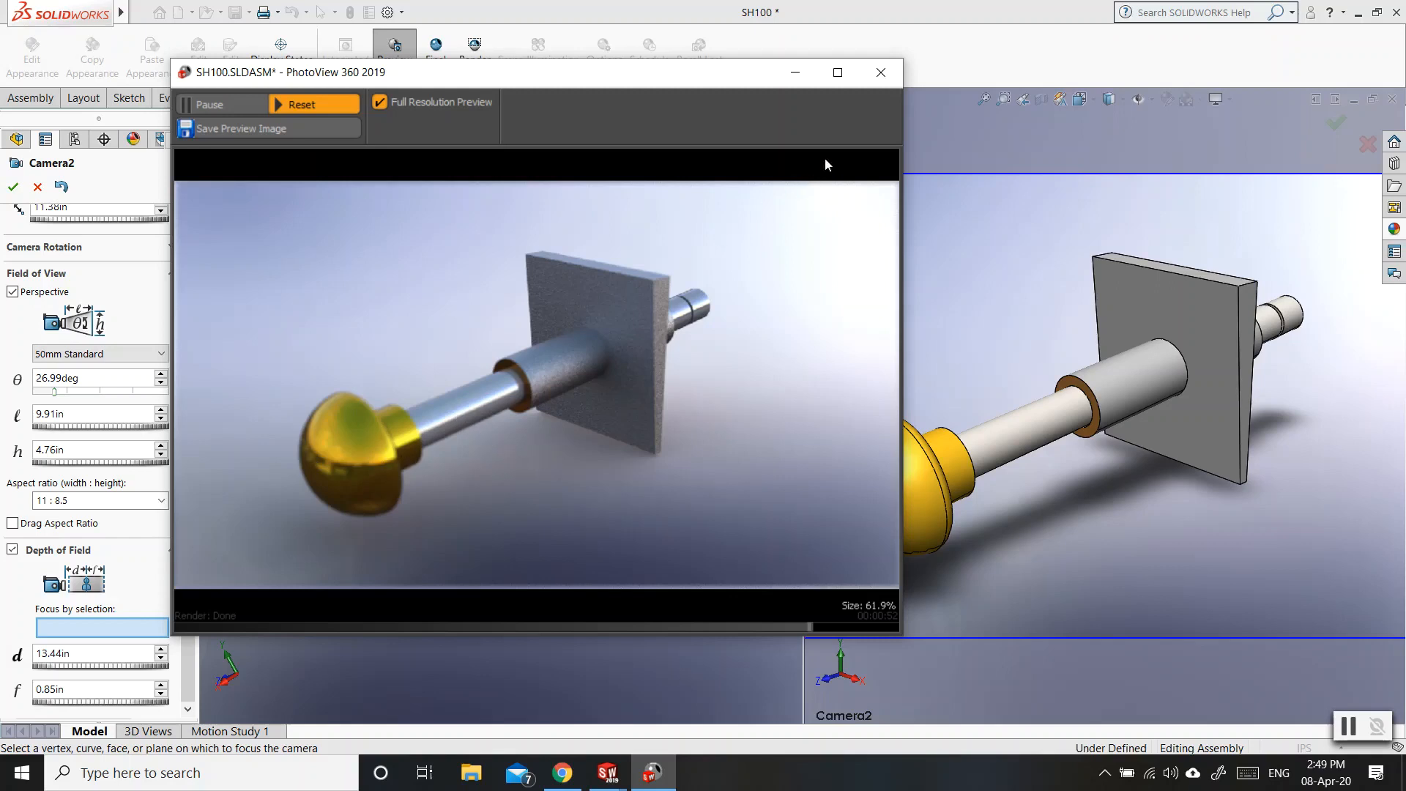
pyautogui.click(881, 72)
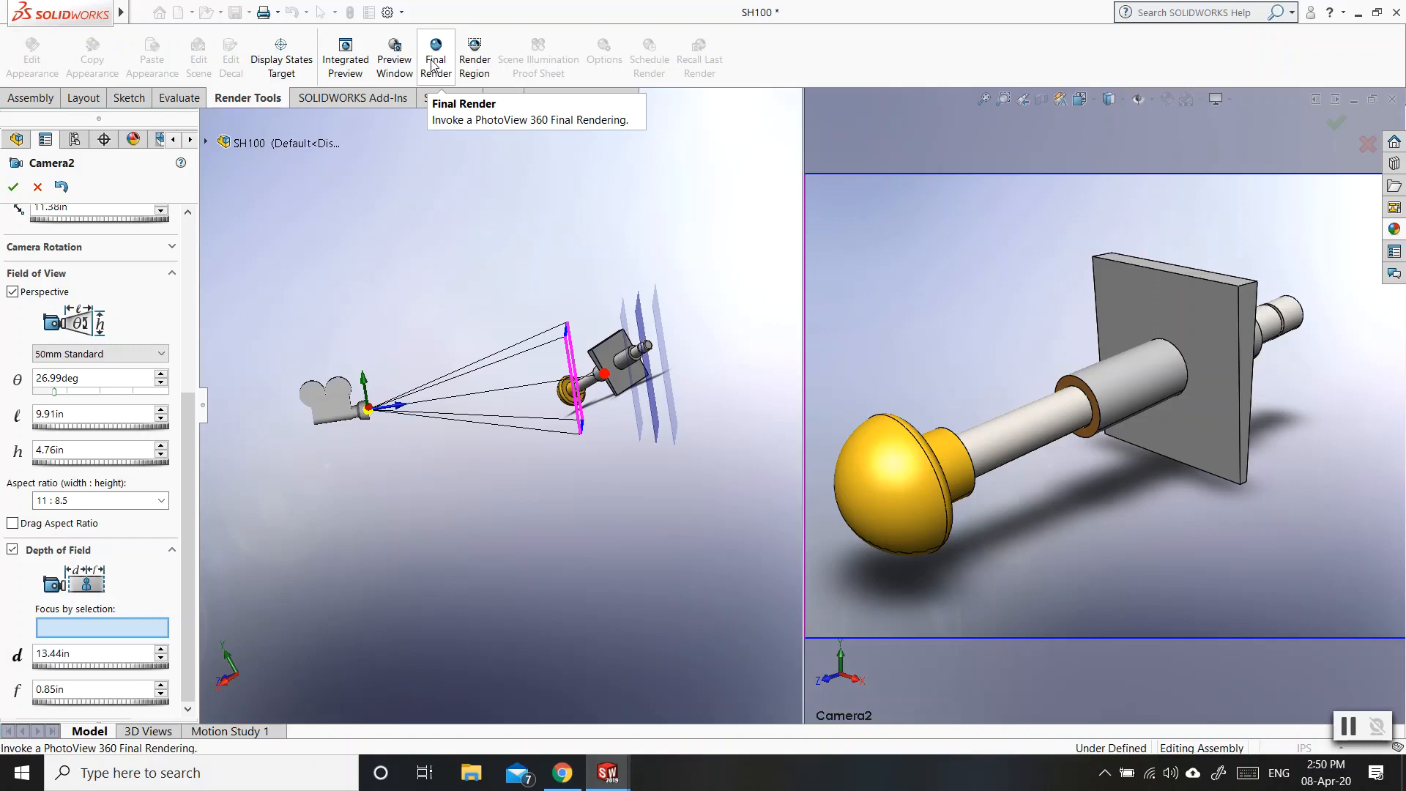
# Set the focus plane distance to 11.04 in and the focus depth to 2.95 in, and run the final render
pyautogui.click(160, 658)
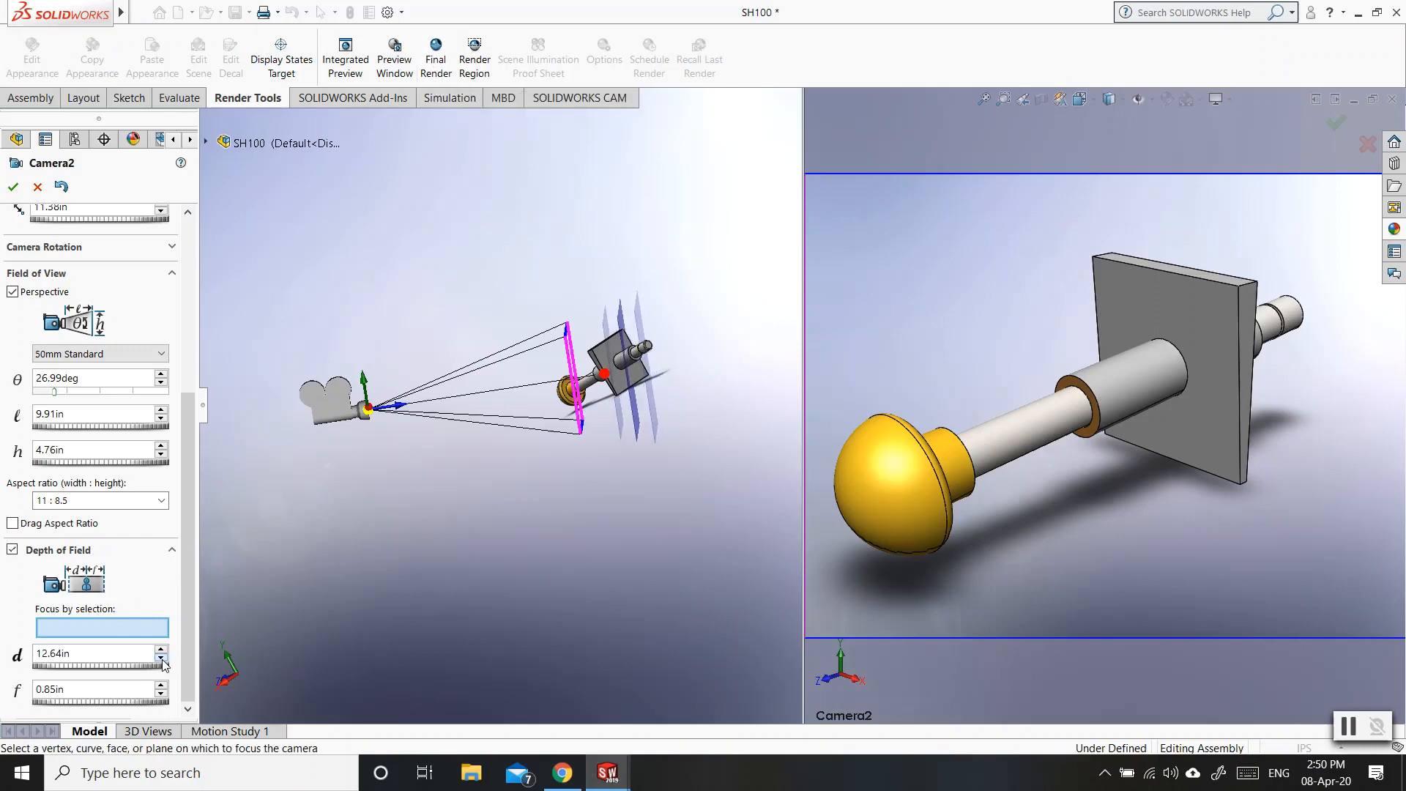
pyautogui.click(162, 659)
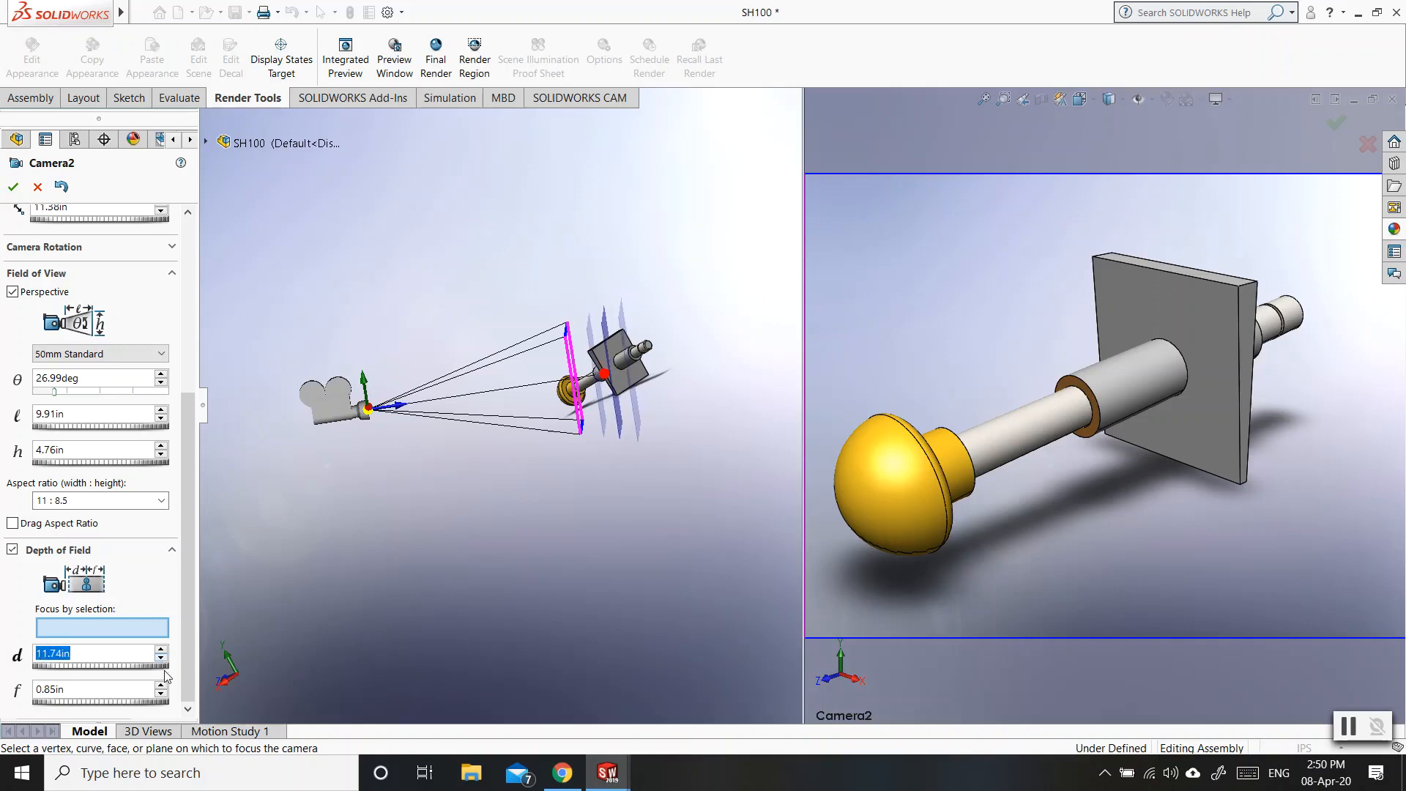
pyautogui.click(161, 686)
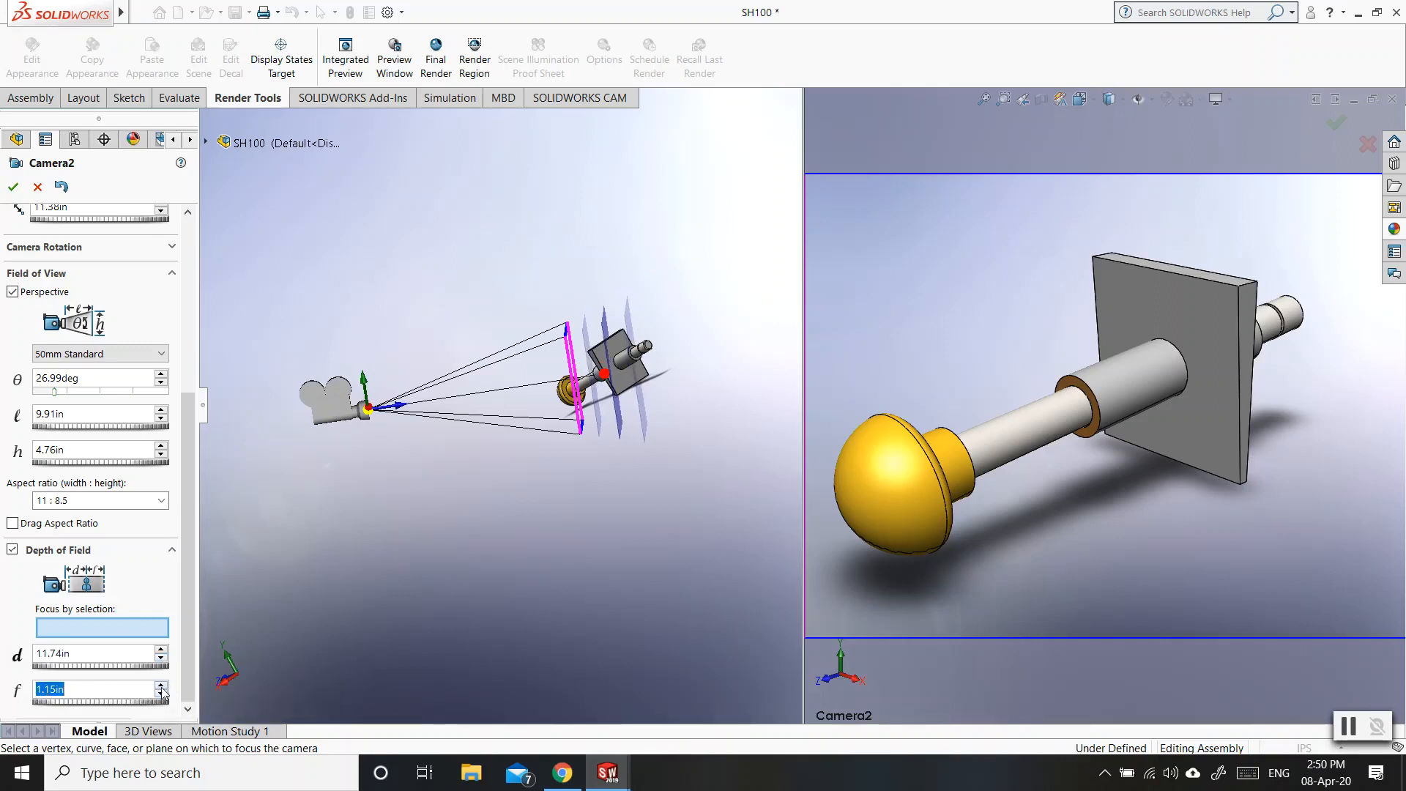
pyautogui.moveTo(162, 687); pyautogui.dragTo(162, 658)
pyautogui.click(162, 659)
pyautogui.click(162, 659)
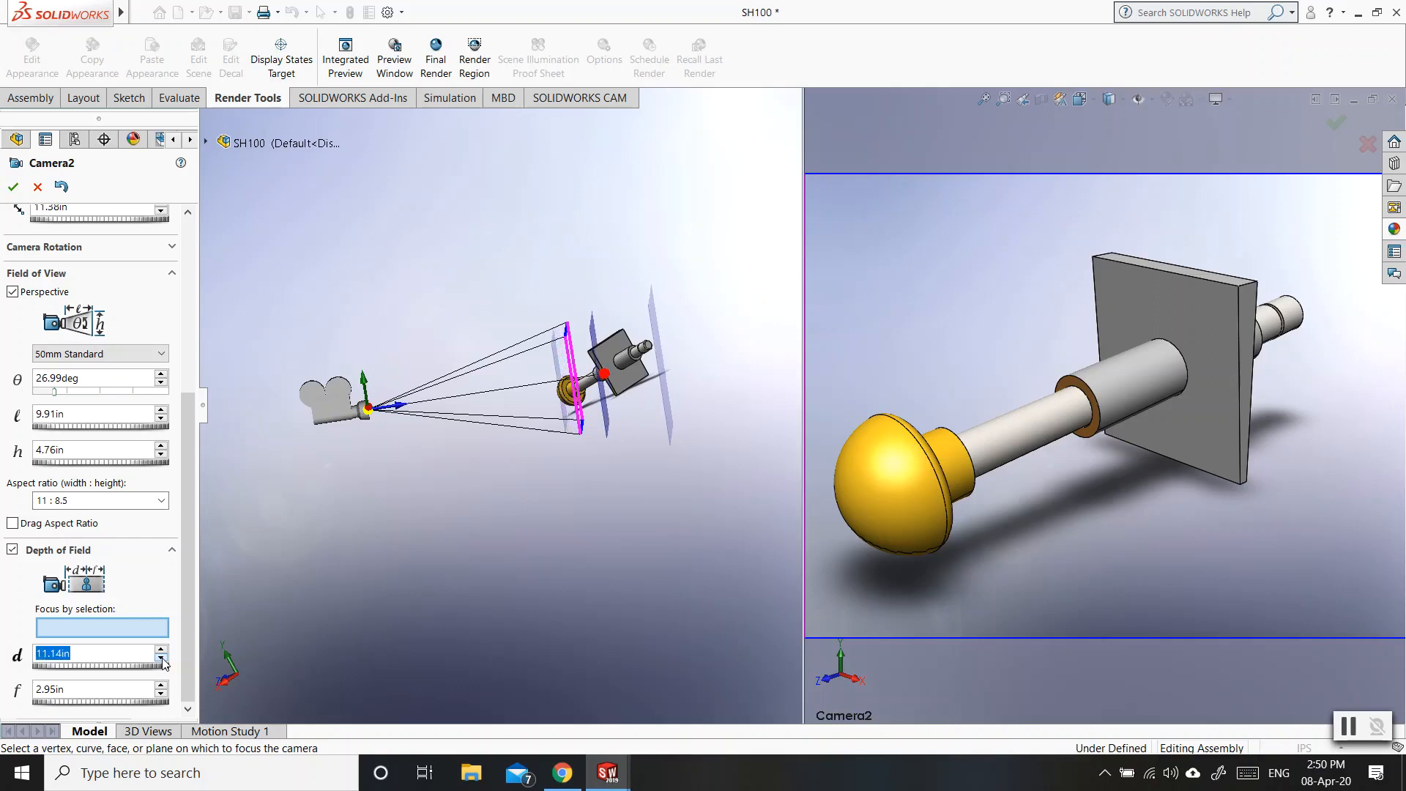
pyautogui.click(162, 659)
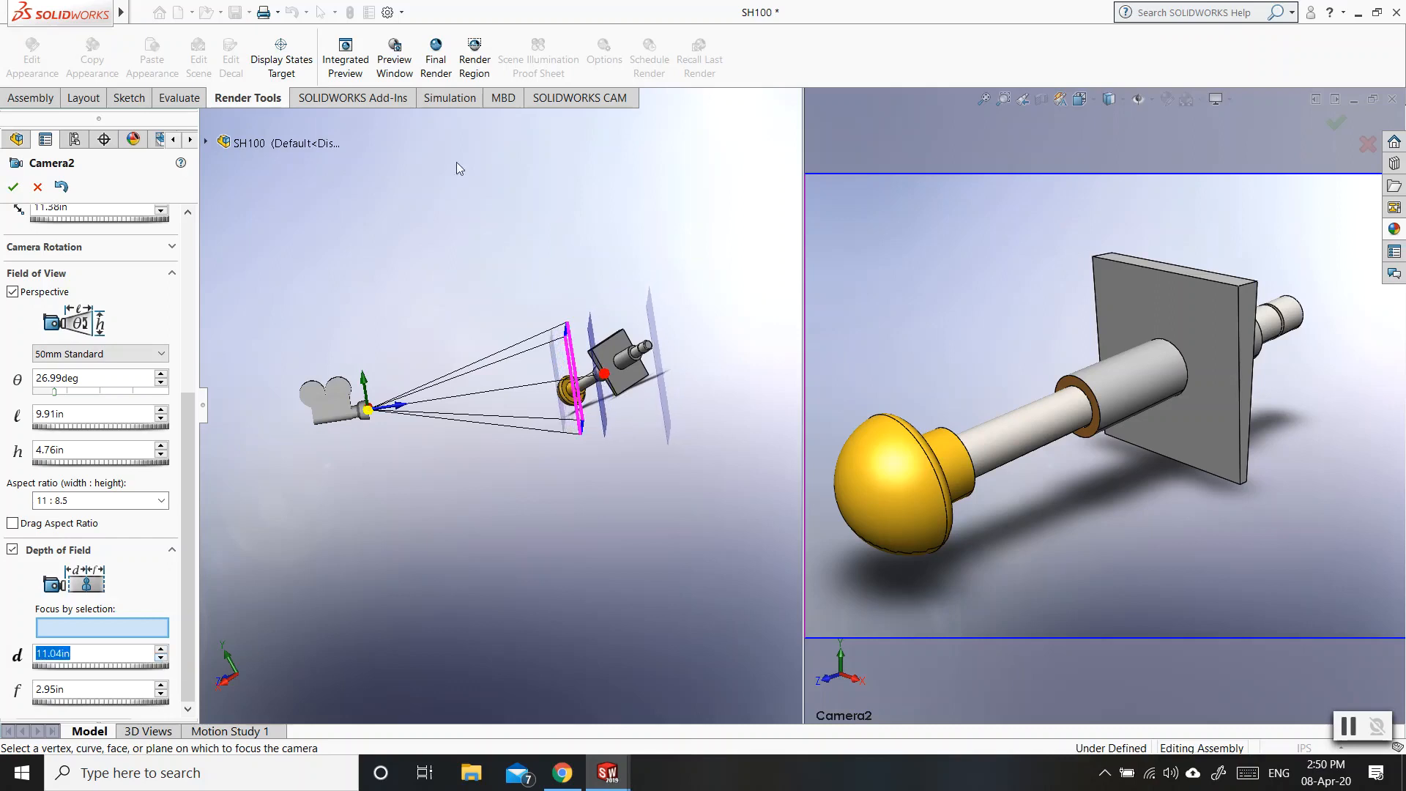
pyautogui.click(437, 58)
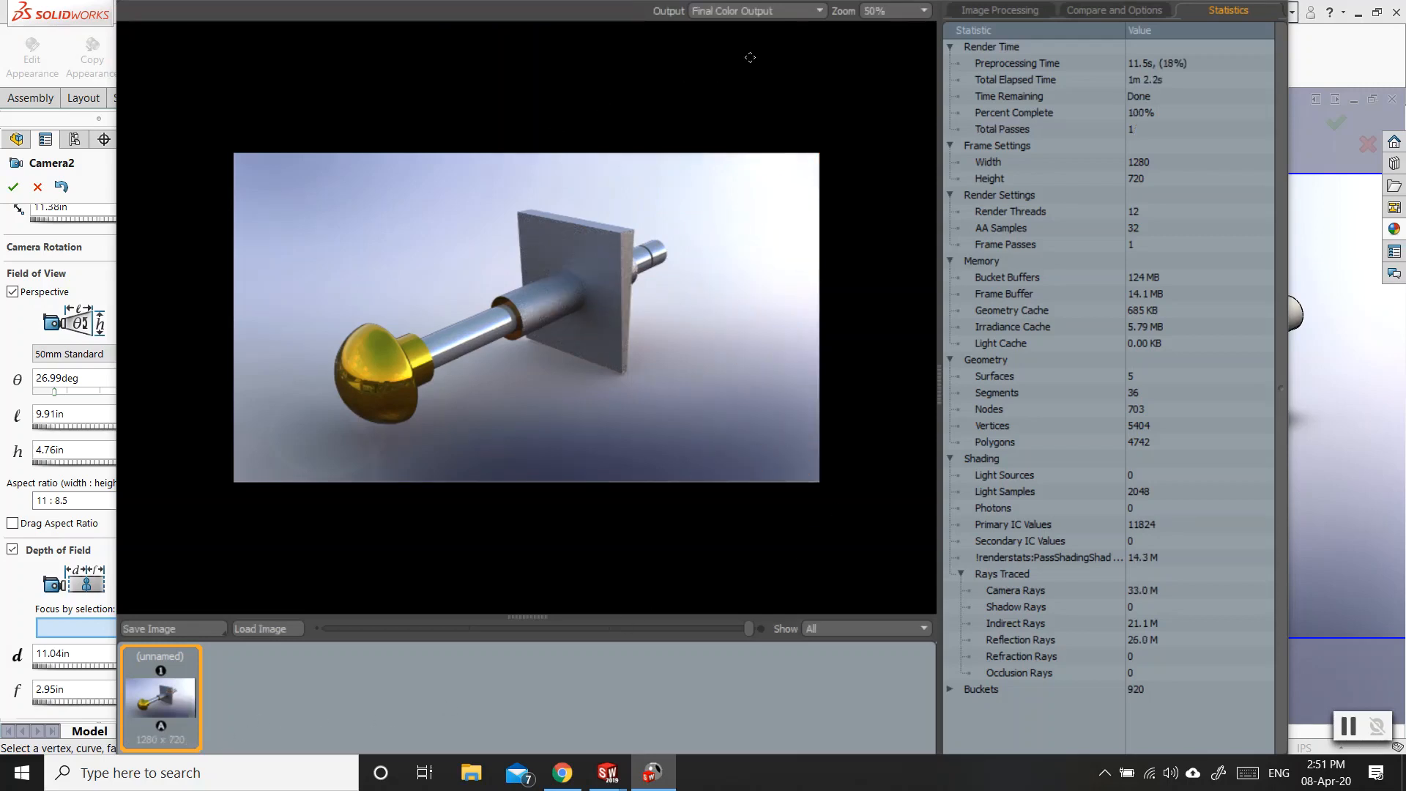
# Save the rendered image as the JPEG "Sample Render" in the Solidworks Class Online folder on drive D
pyautogui.click(220, 629)
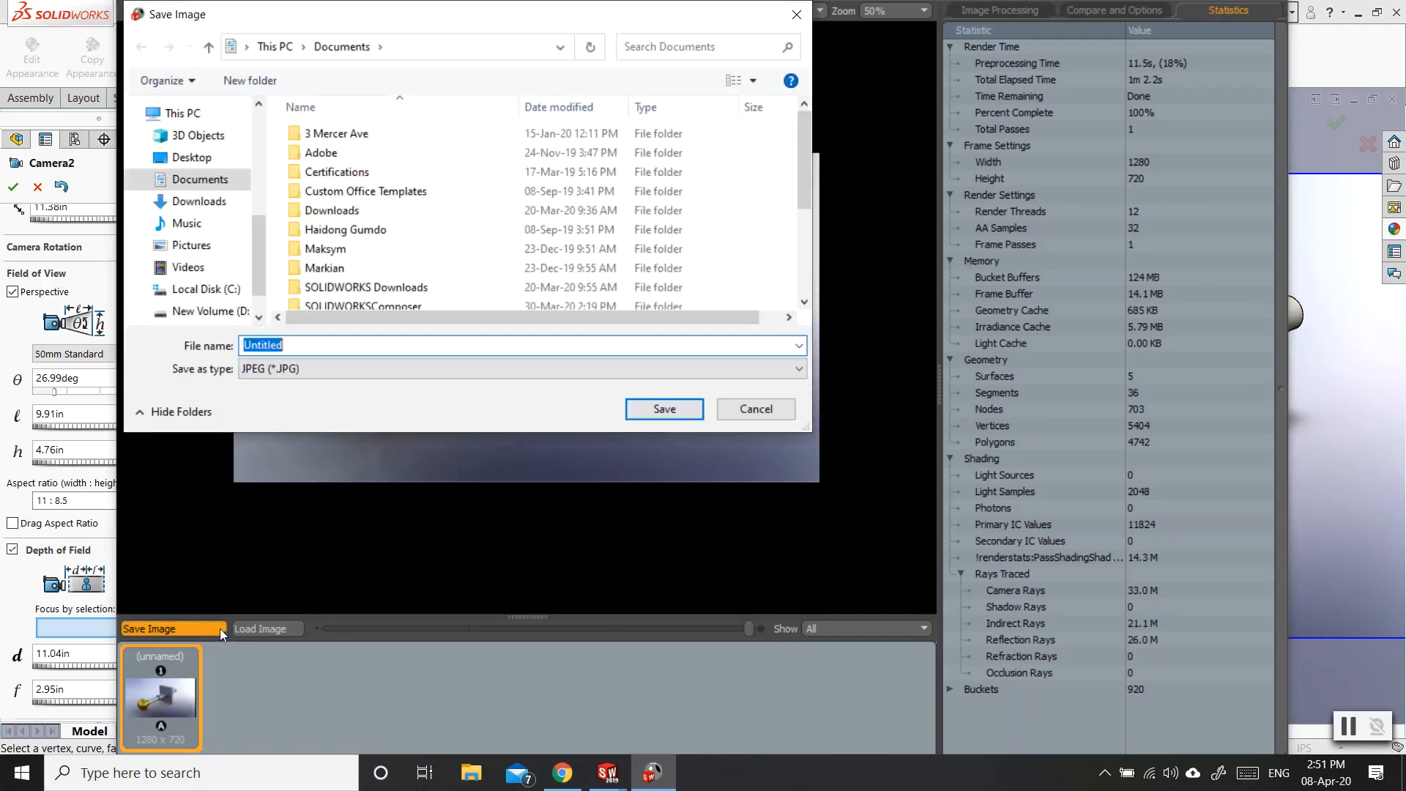
pyautogui.click(327, 366)
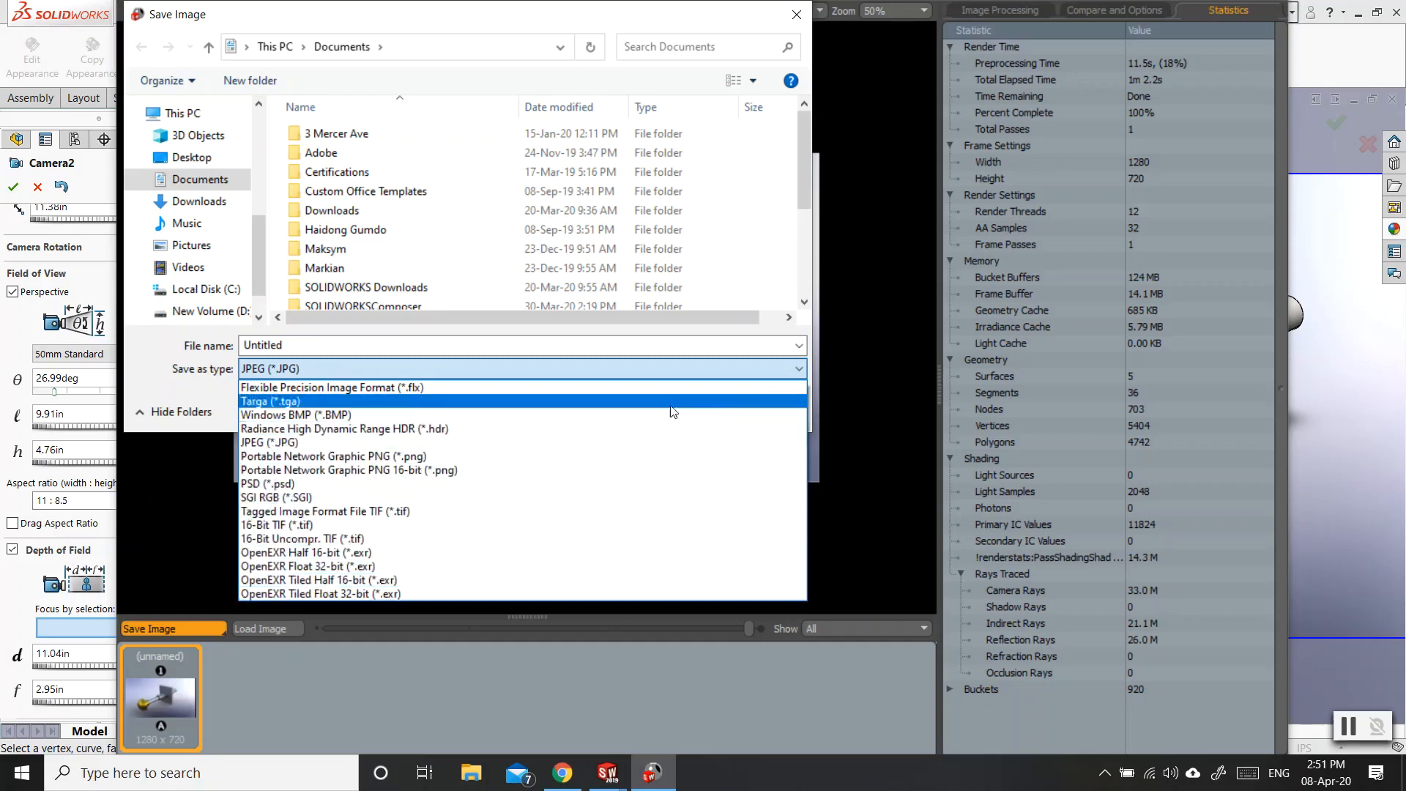
pyautogui.click(808, 322)
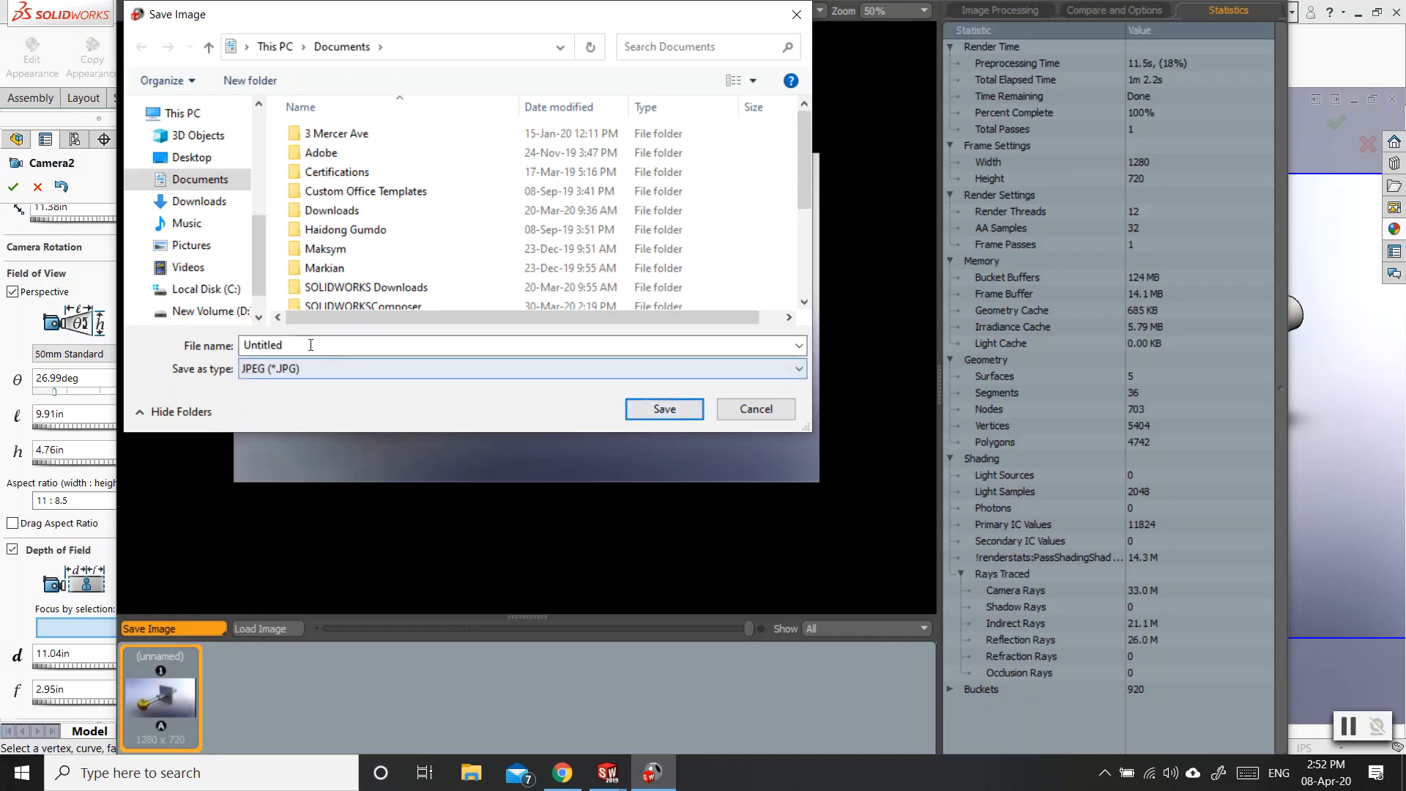
pyautogui.click(288, 349)
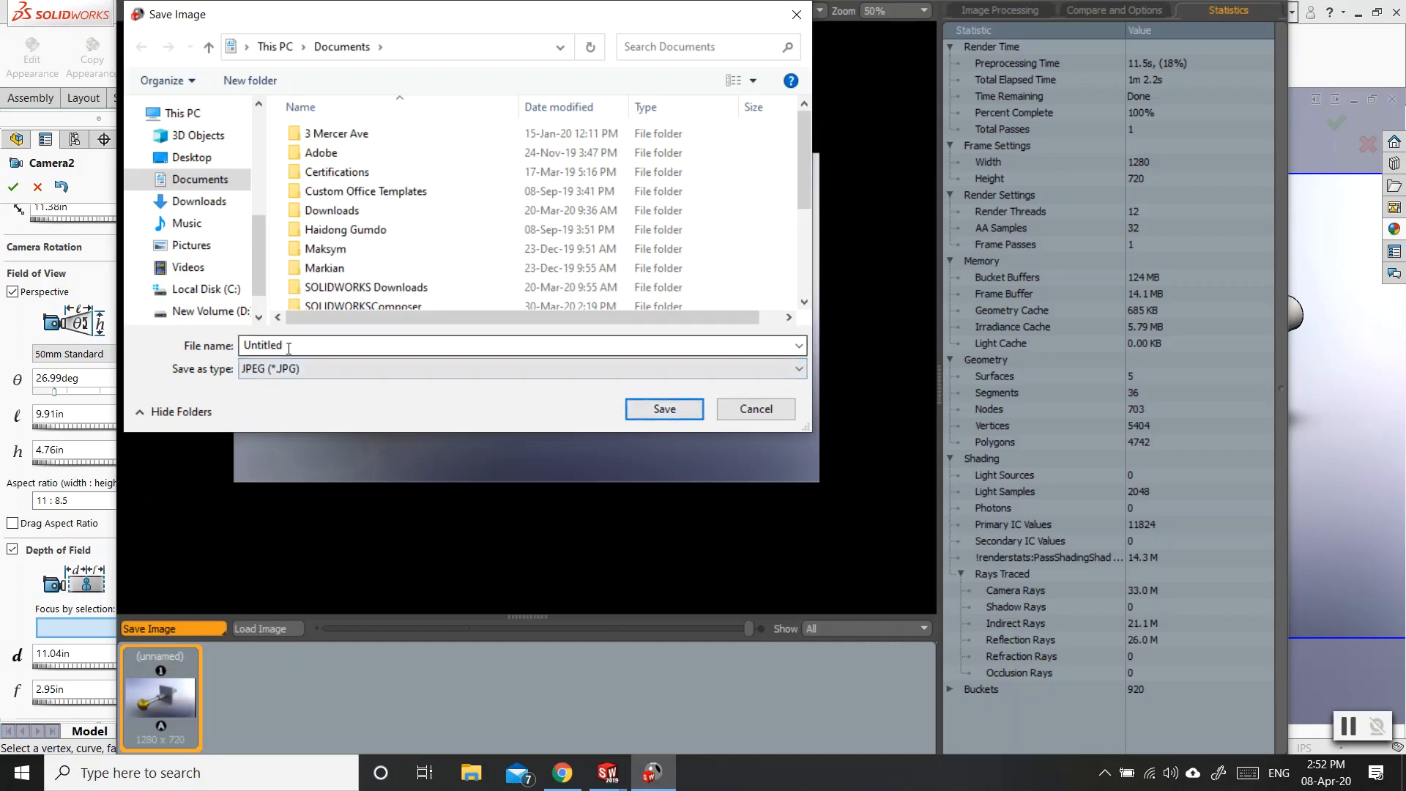
pyautogui.click(203, 312)
pyautogui.click(349, 176)
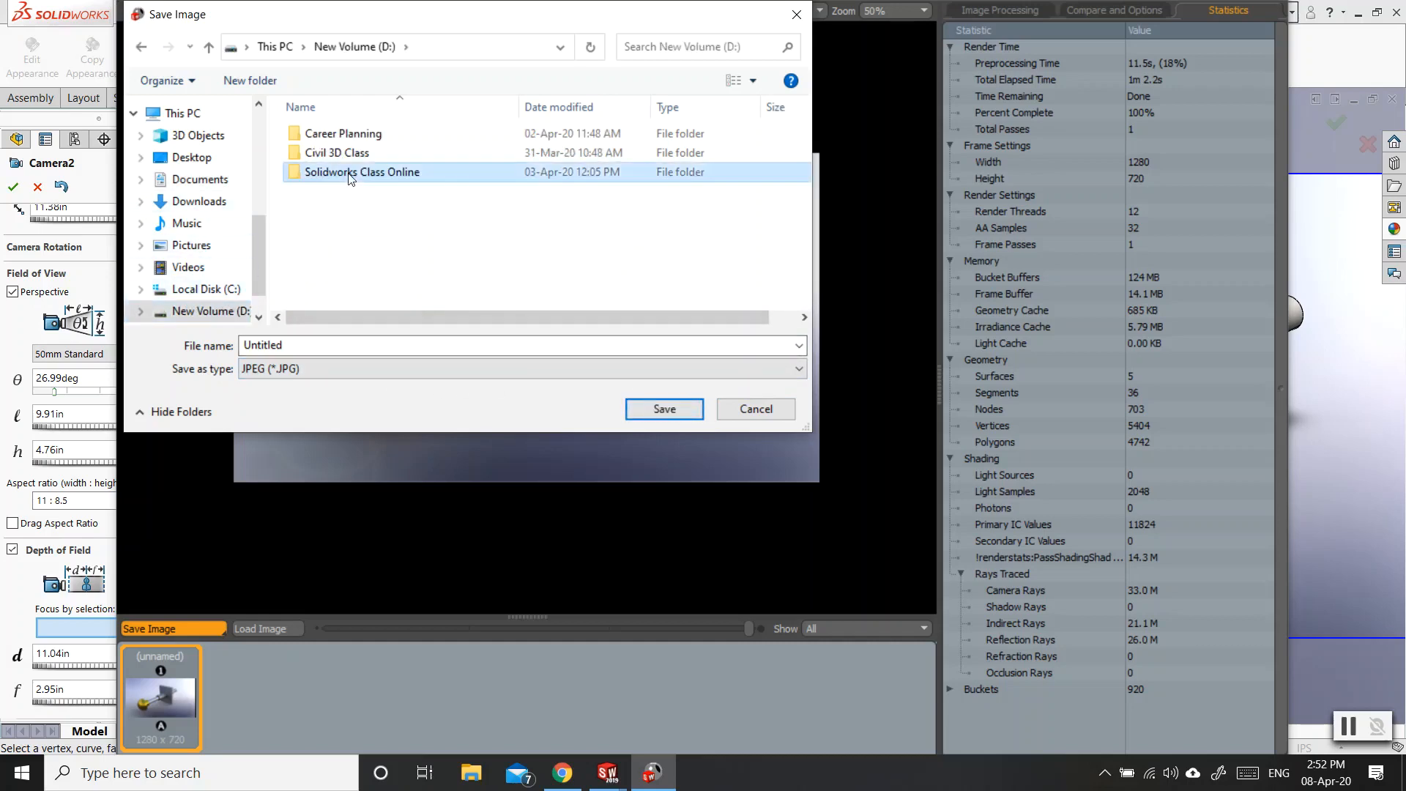
pyautogui.doubleClick(350, 177)
pyautogui.doubleClick(297, 347)
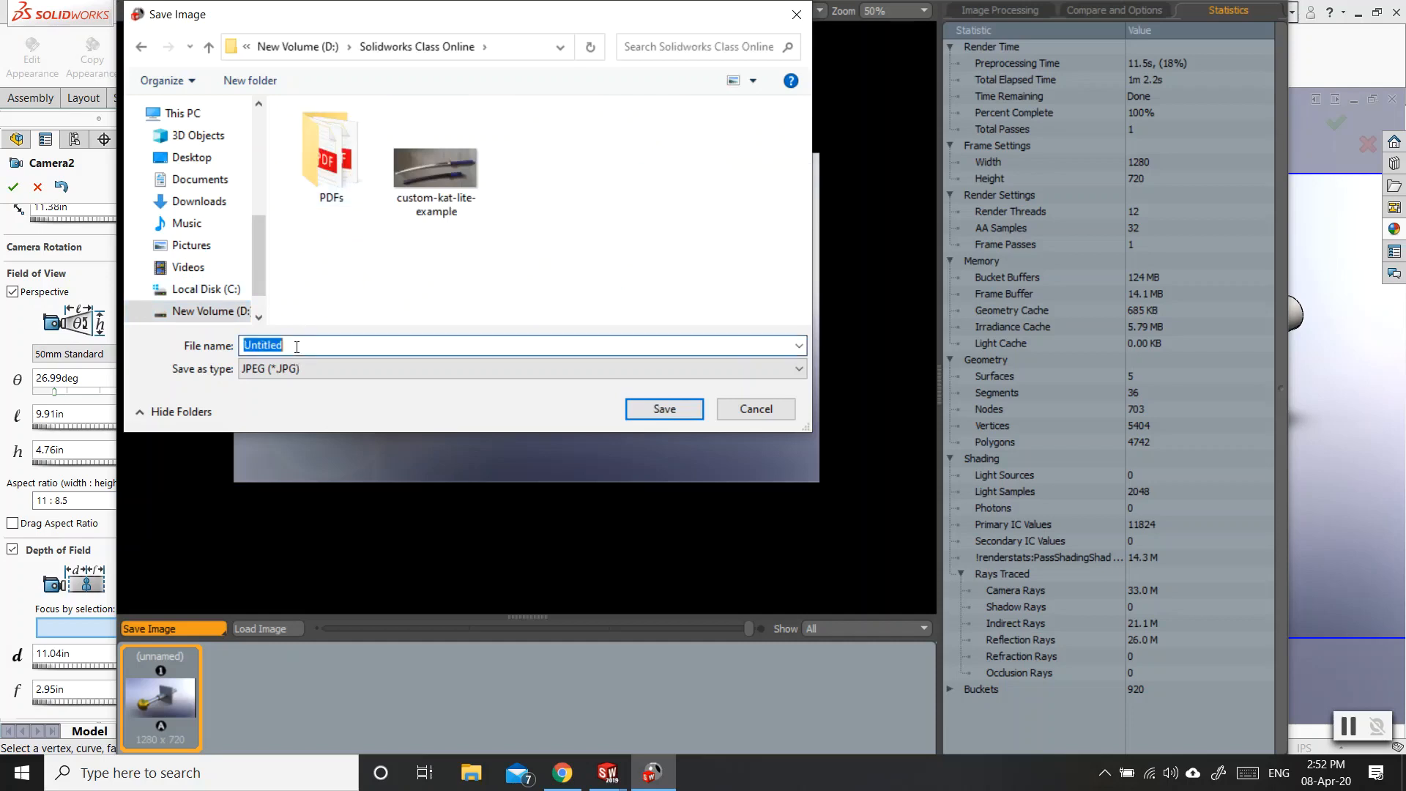
pyautogui.write('Sample Render')
pyautogui.click(658, 410)
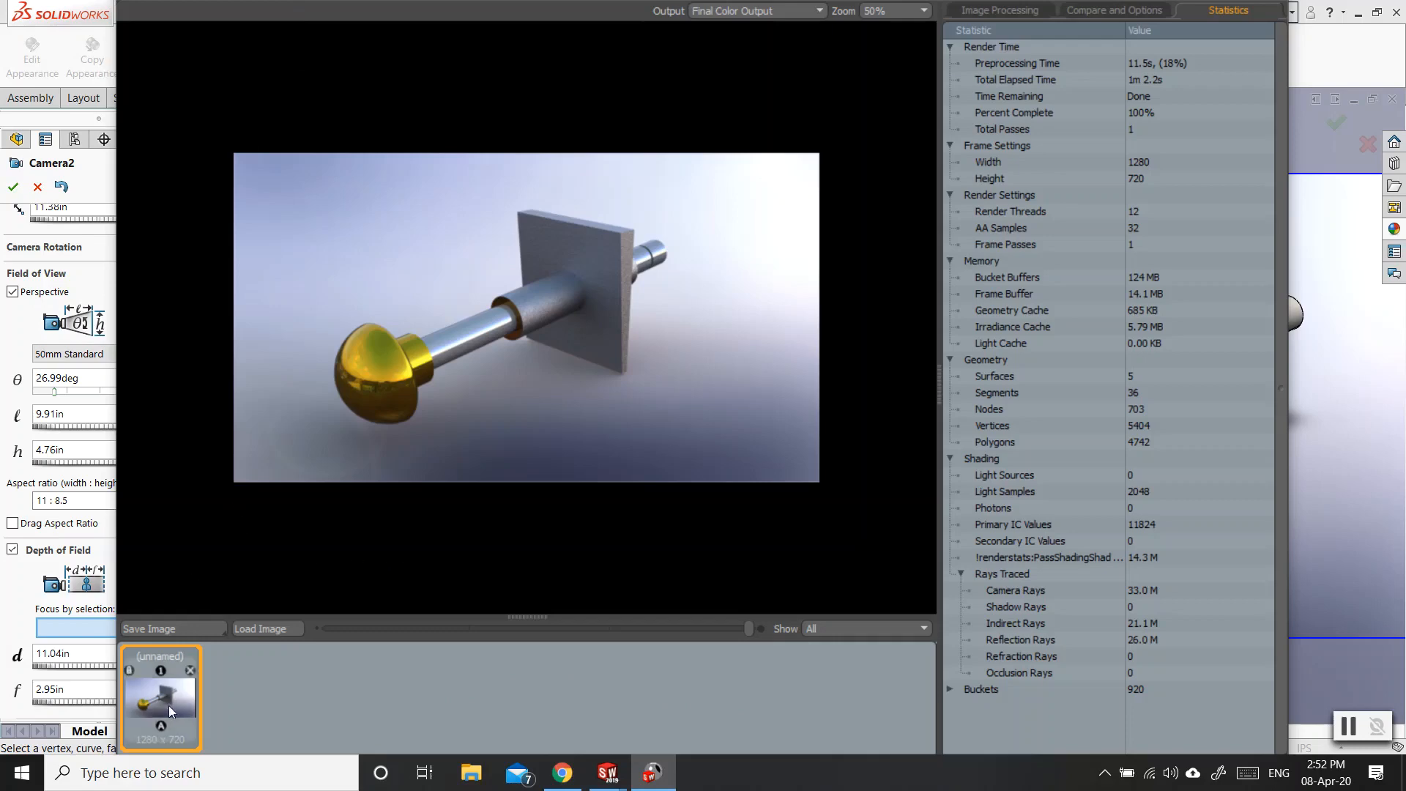
pyautogui.rightClick(796, 766)
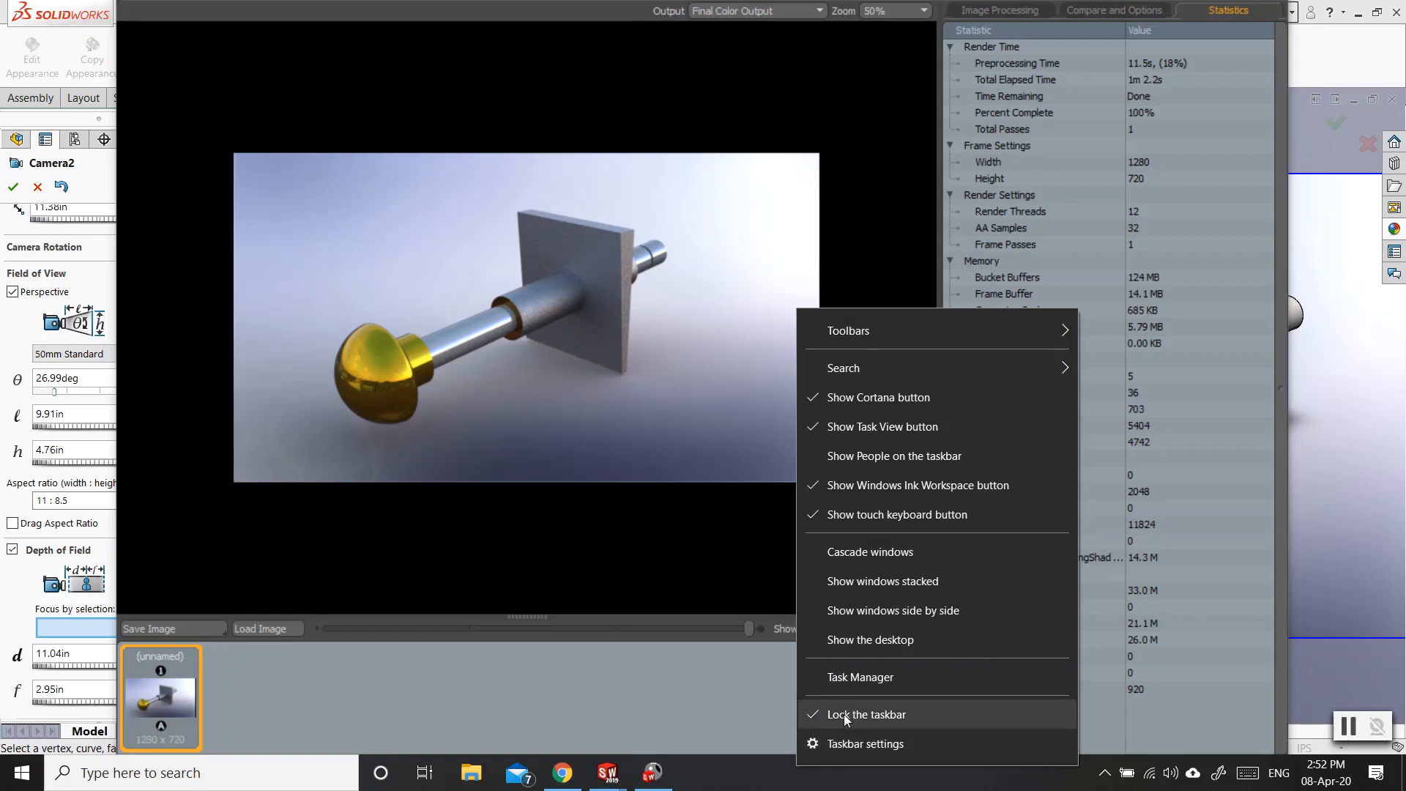
pyautogui.click(844, 714)
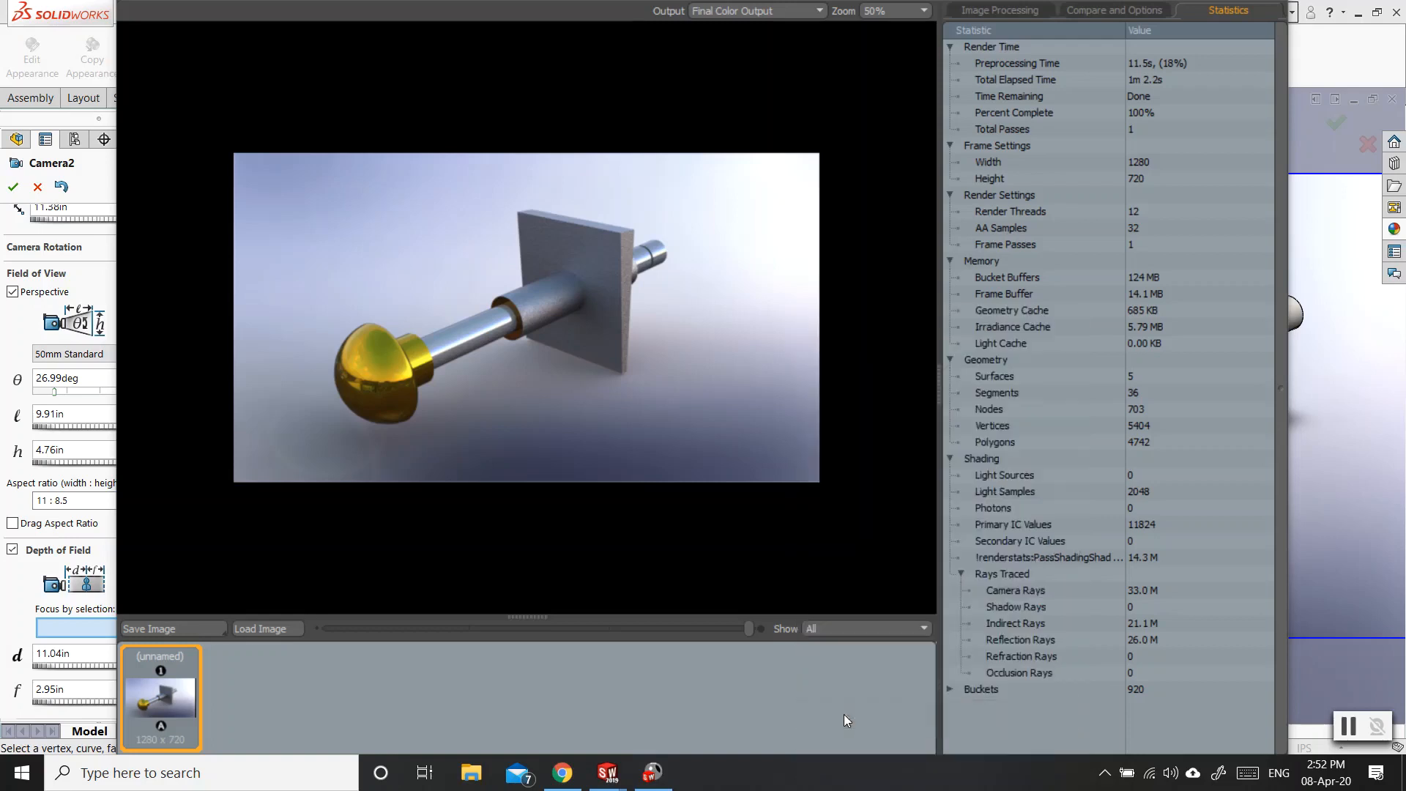
pyautogui.rightClick(780, 773)
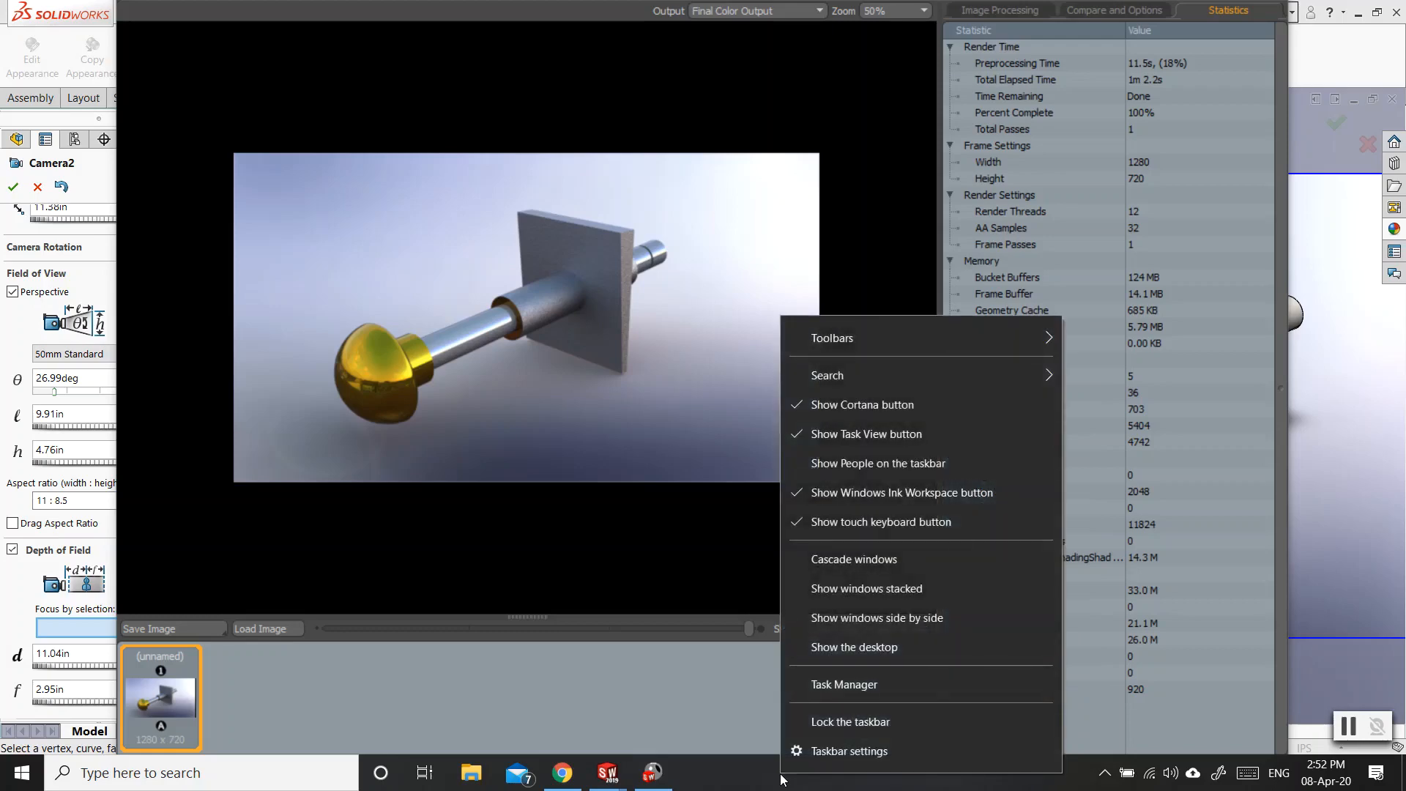
pyautogui.click(820, 718)
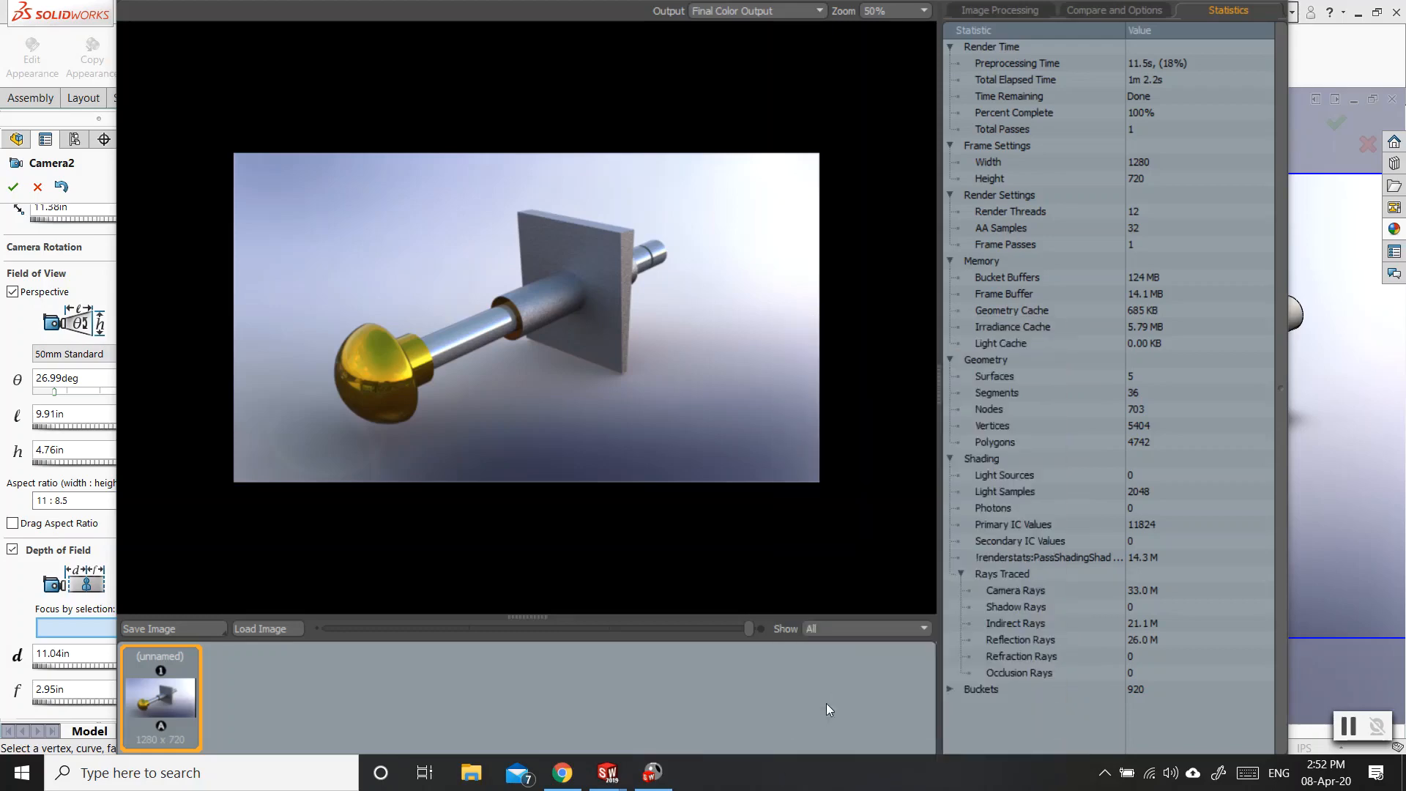
# Make the Windows taskbar hide automatically in desktop mode and close the settings
pyautogui.rightClick(806, 771)
pyautogui.click(832, 748)
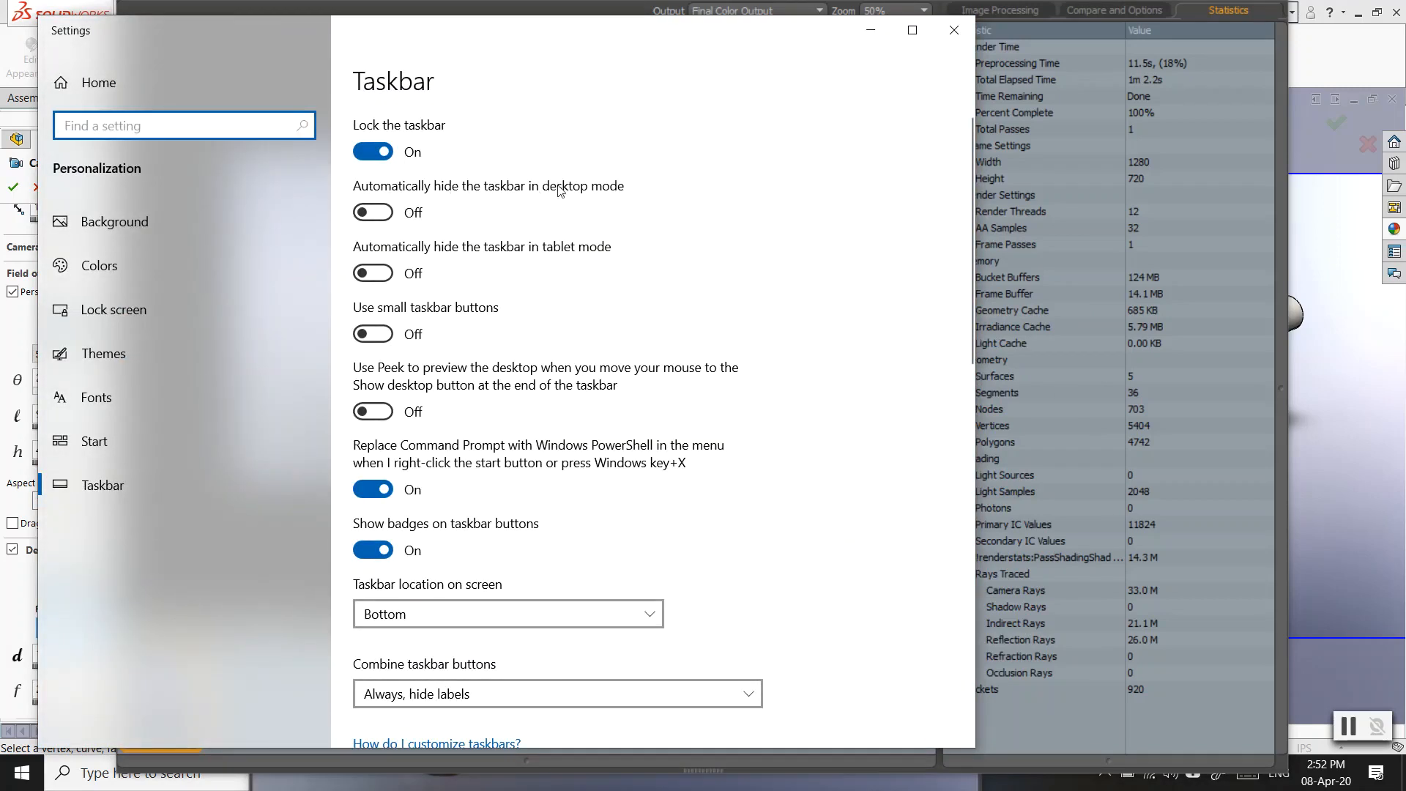
pyautogui.click(366, 212)
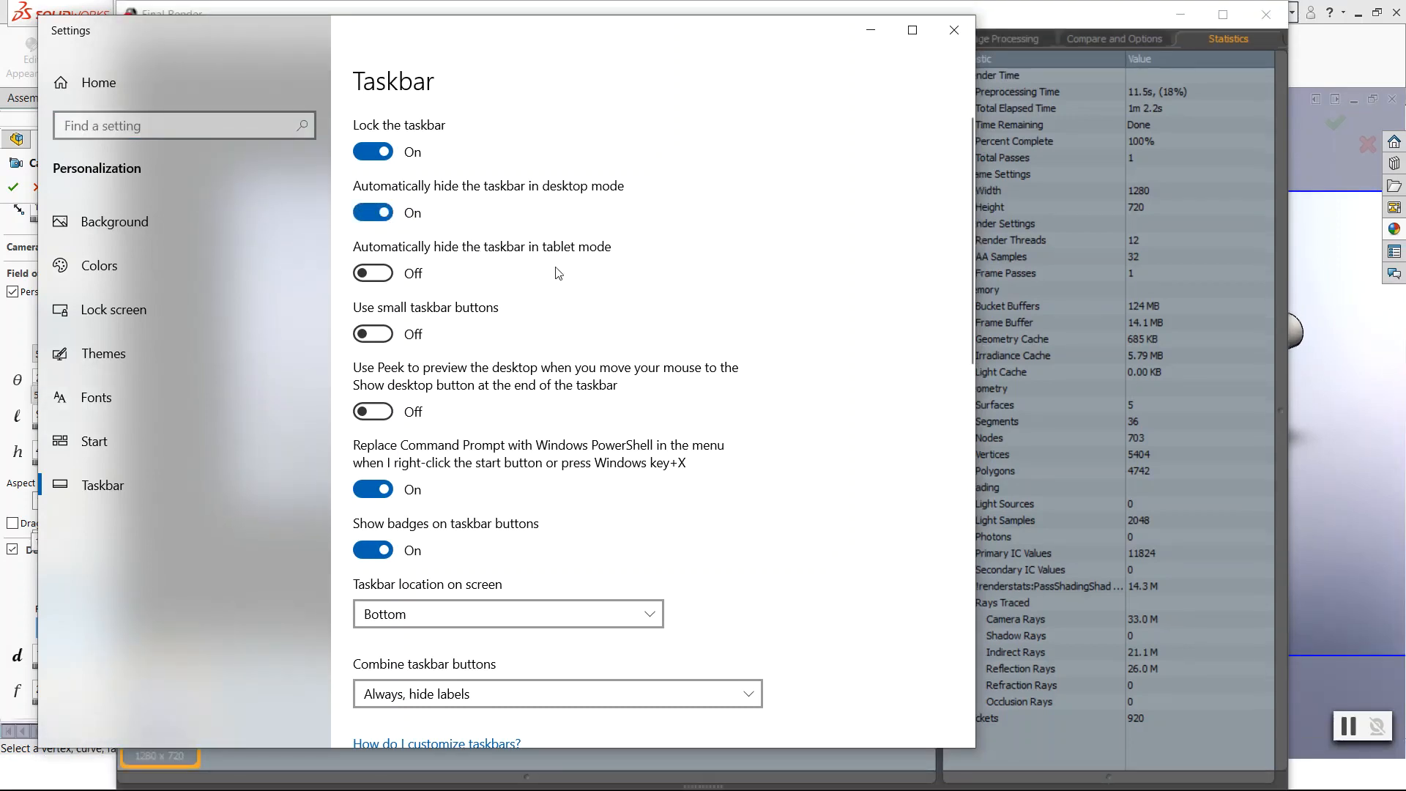
pyautogui.click(954, 30)
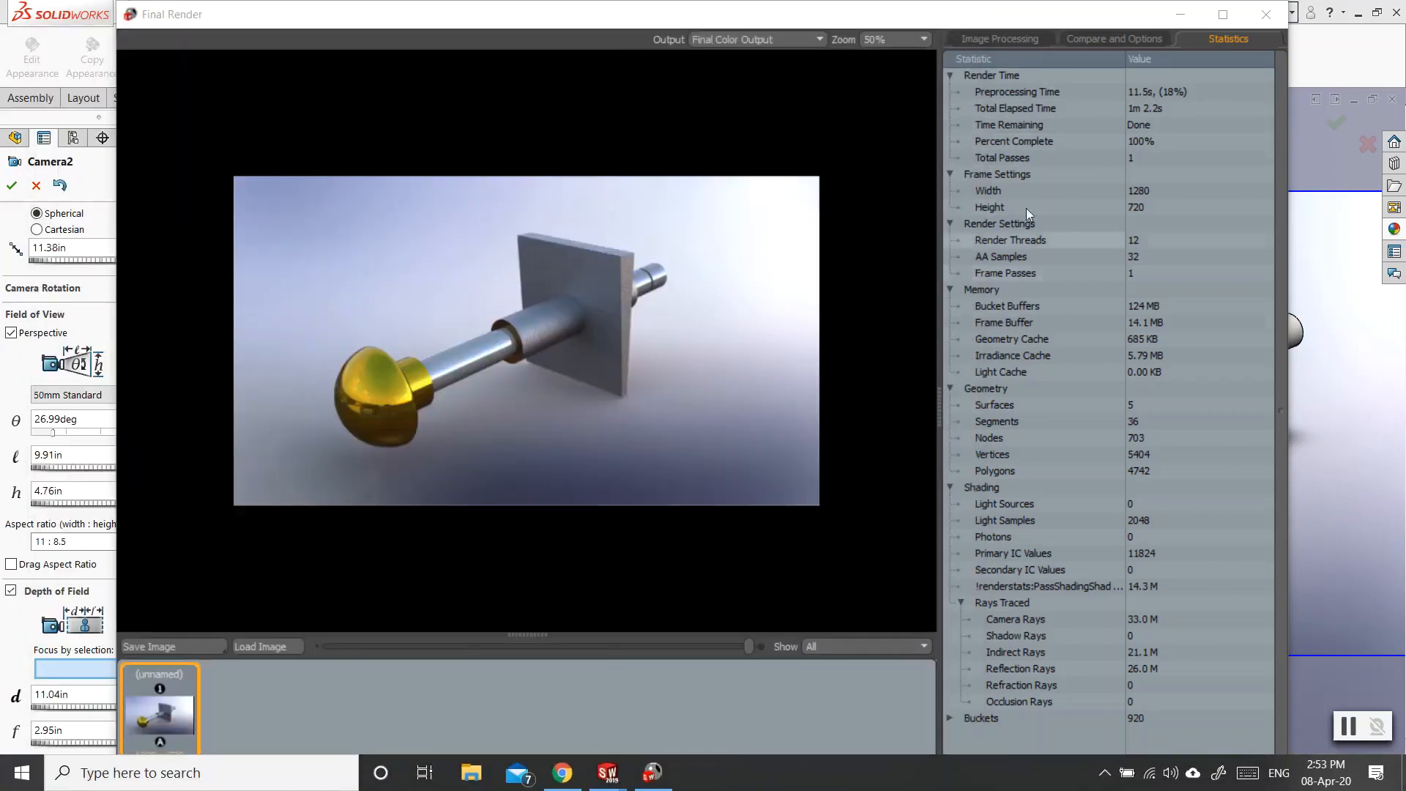
# Close the final render and its preview, and accept the Camera2 settings
pyautogui.click(1266, 15)
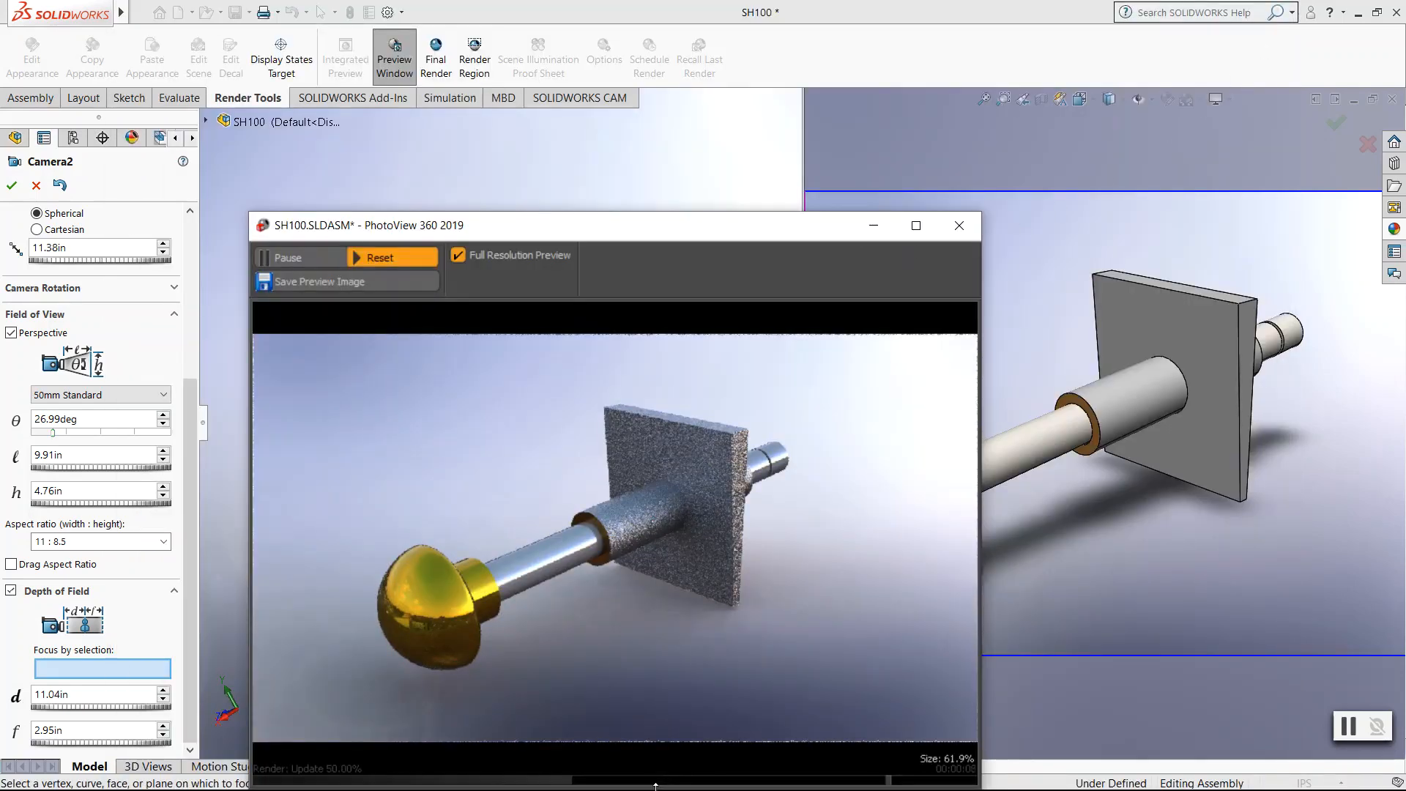
pyautogui.moveTo(702, 227); pyautogui.dragTo(741, 93)
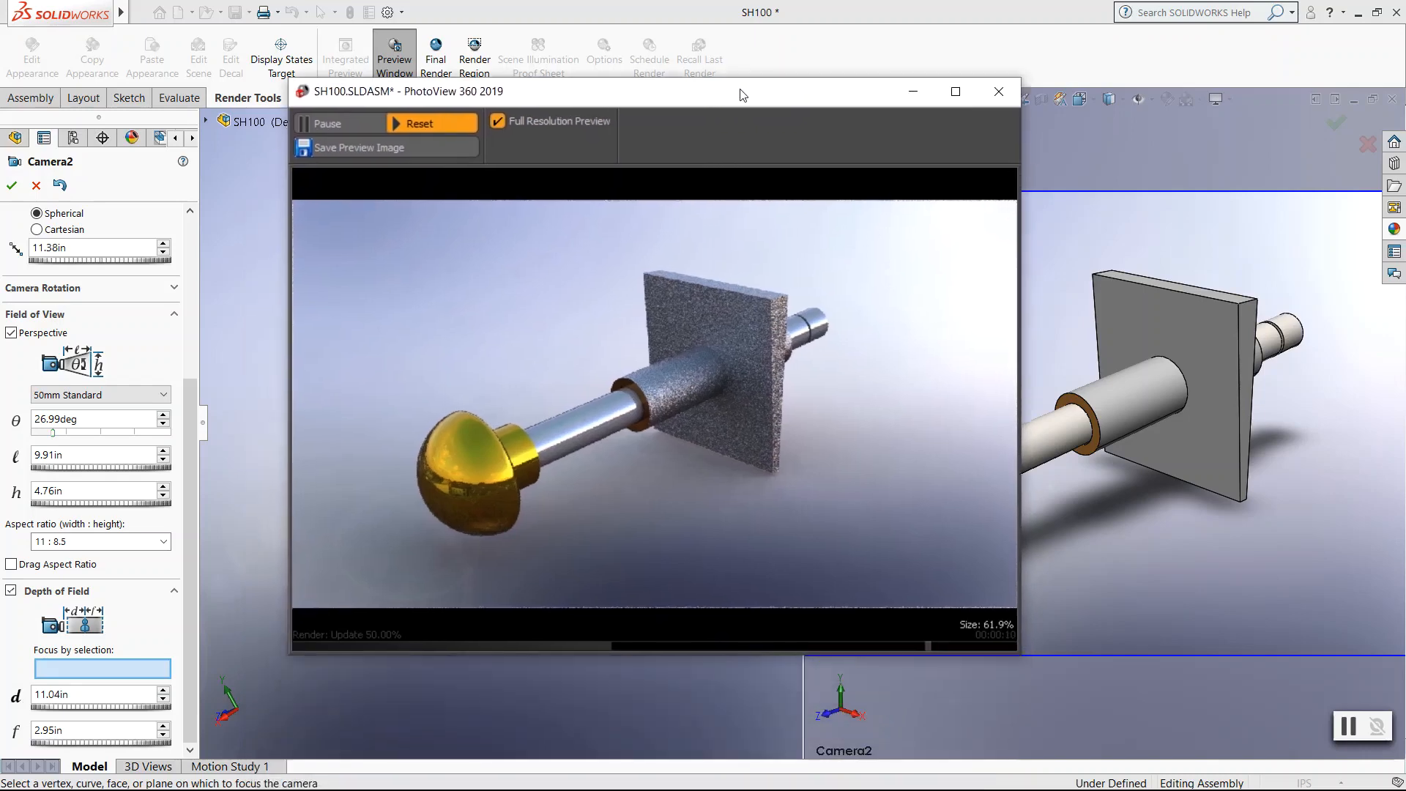
pyautogui.click(998, 92)
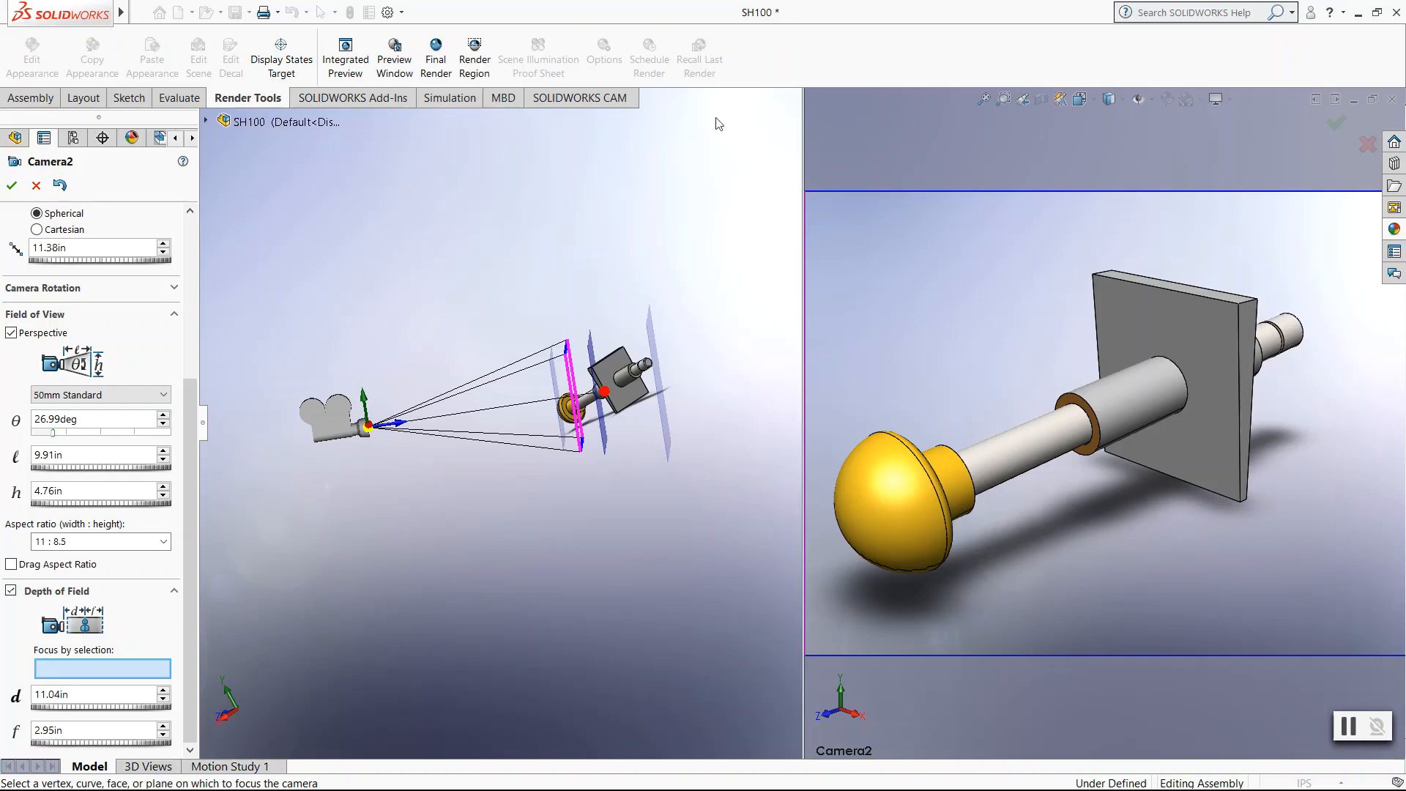
pyautogui.click(11, 185)
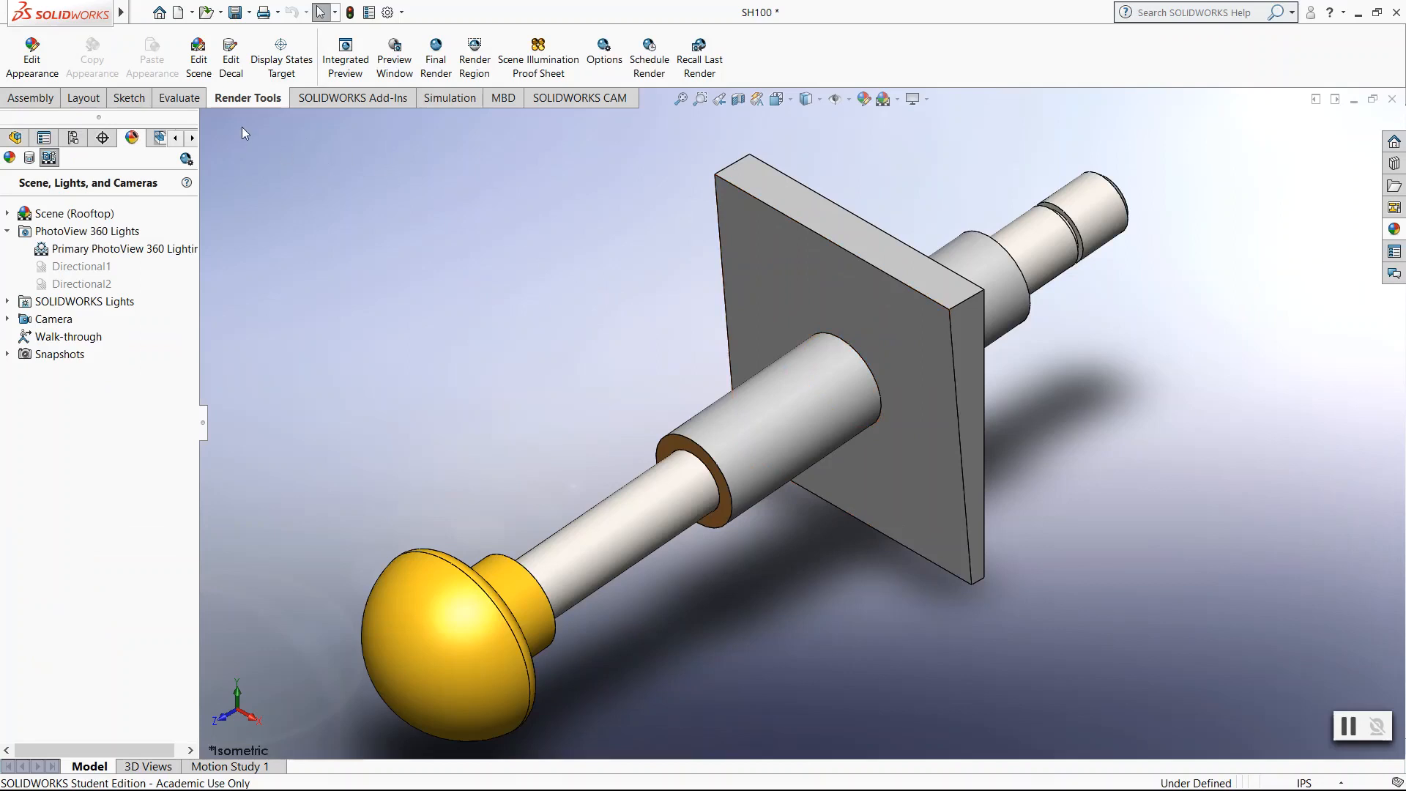
# Create a new drawing with the standard B (ANSI) Landscape sheet format
pyautogui.click(192, 12)
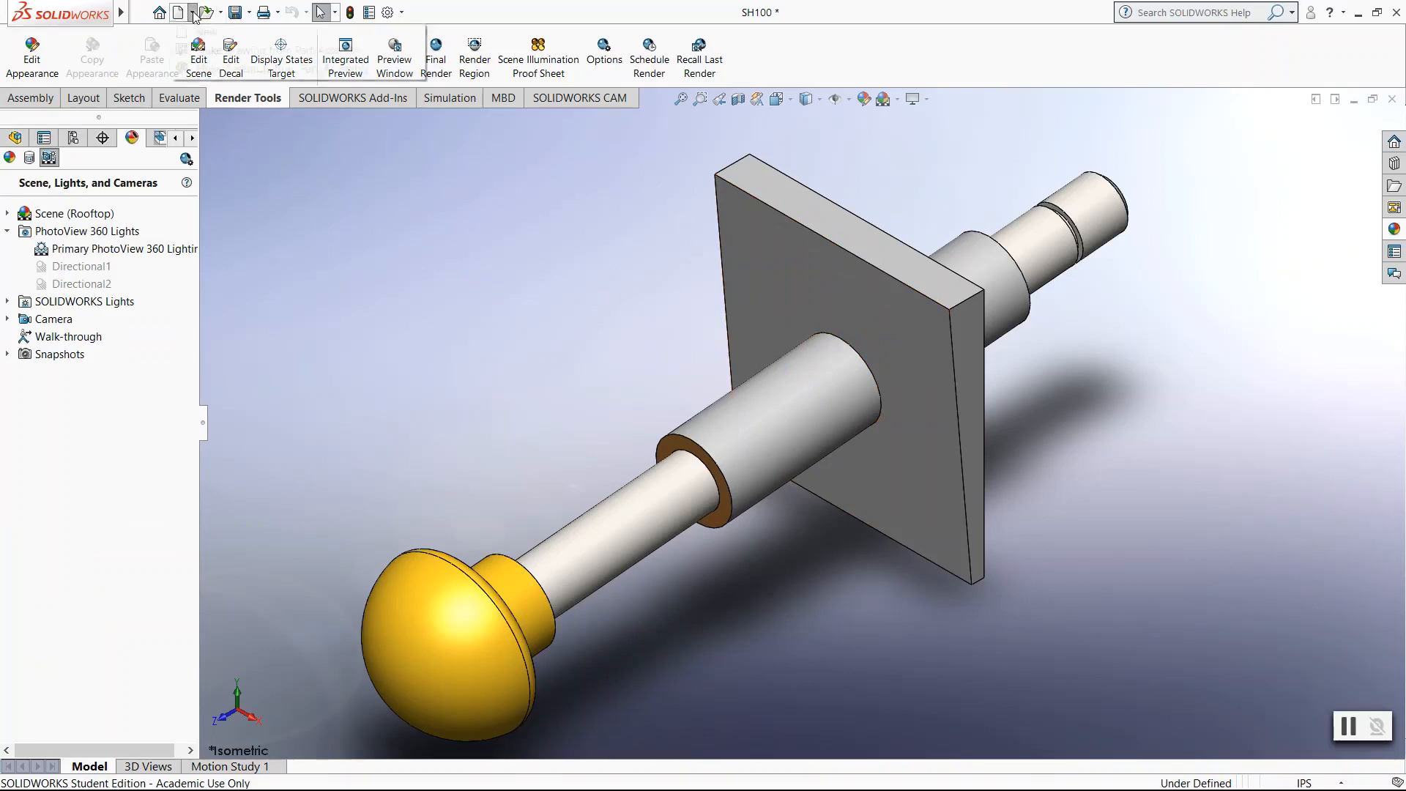
pyautogui.click(205, 32)
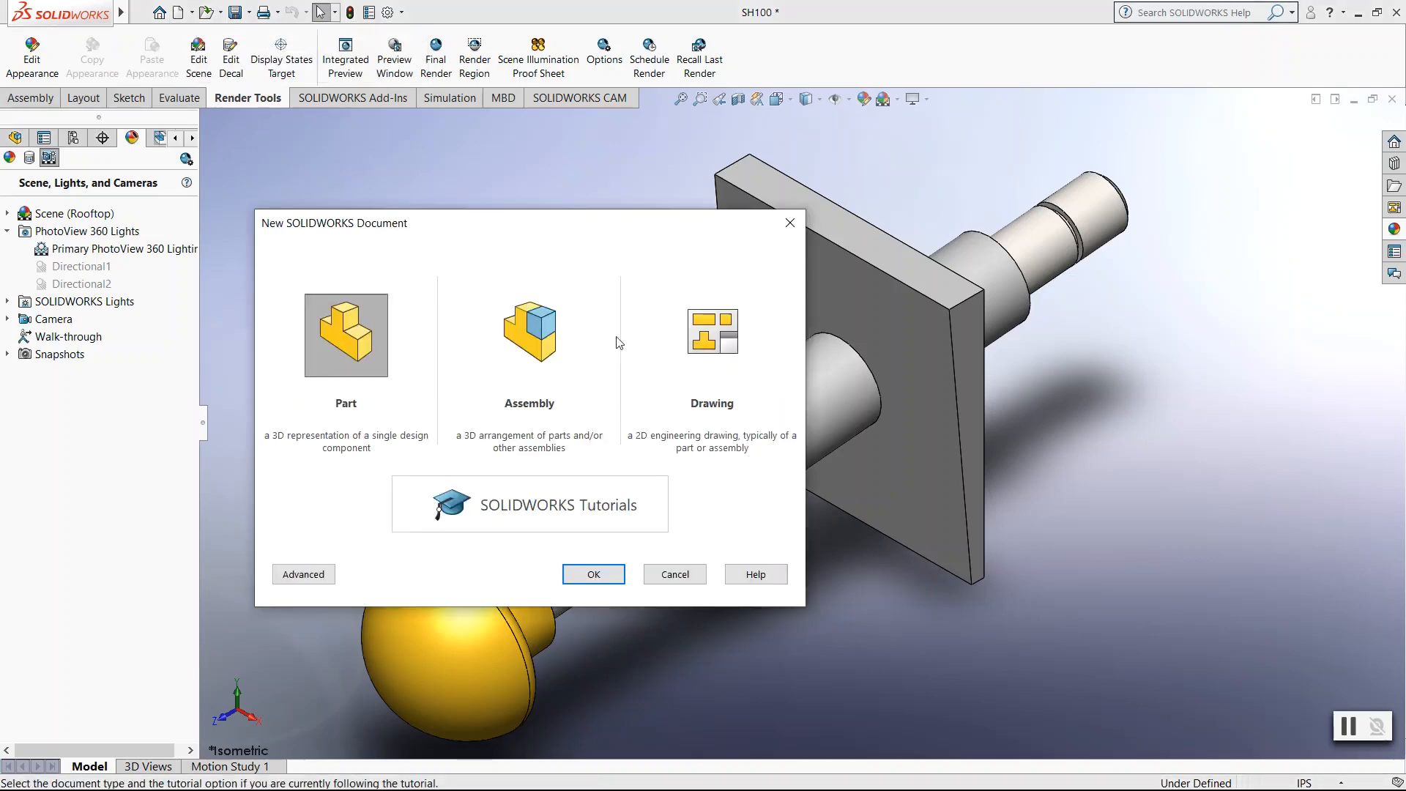
pyautogui.click(711, 335)
pyautogui.click(593, 574)
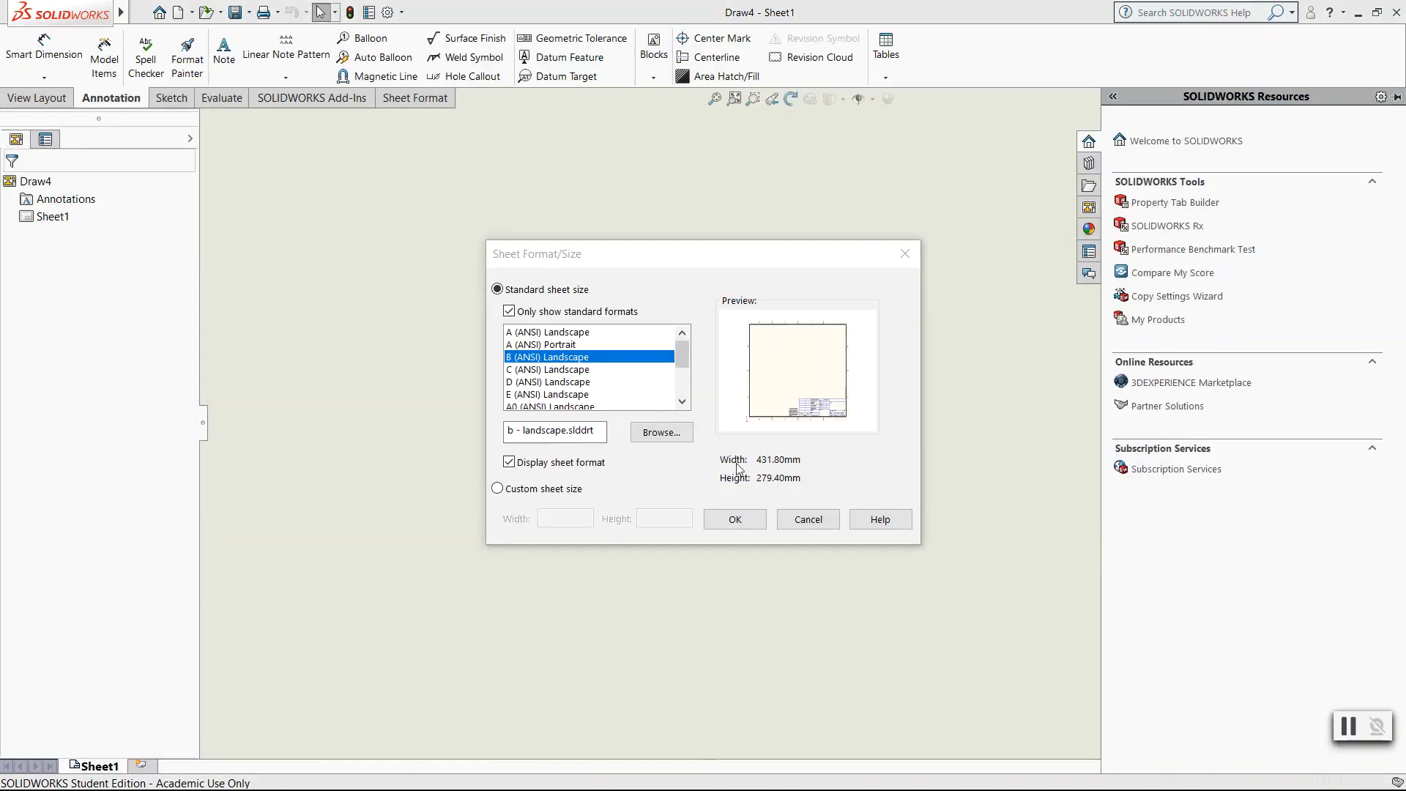
pyautogui.click(734, 519)
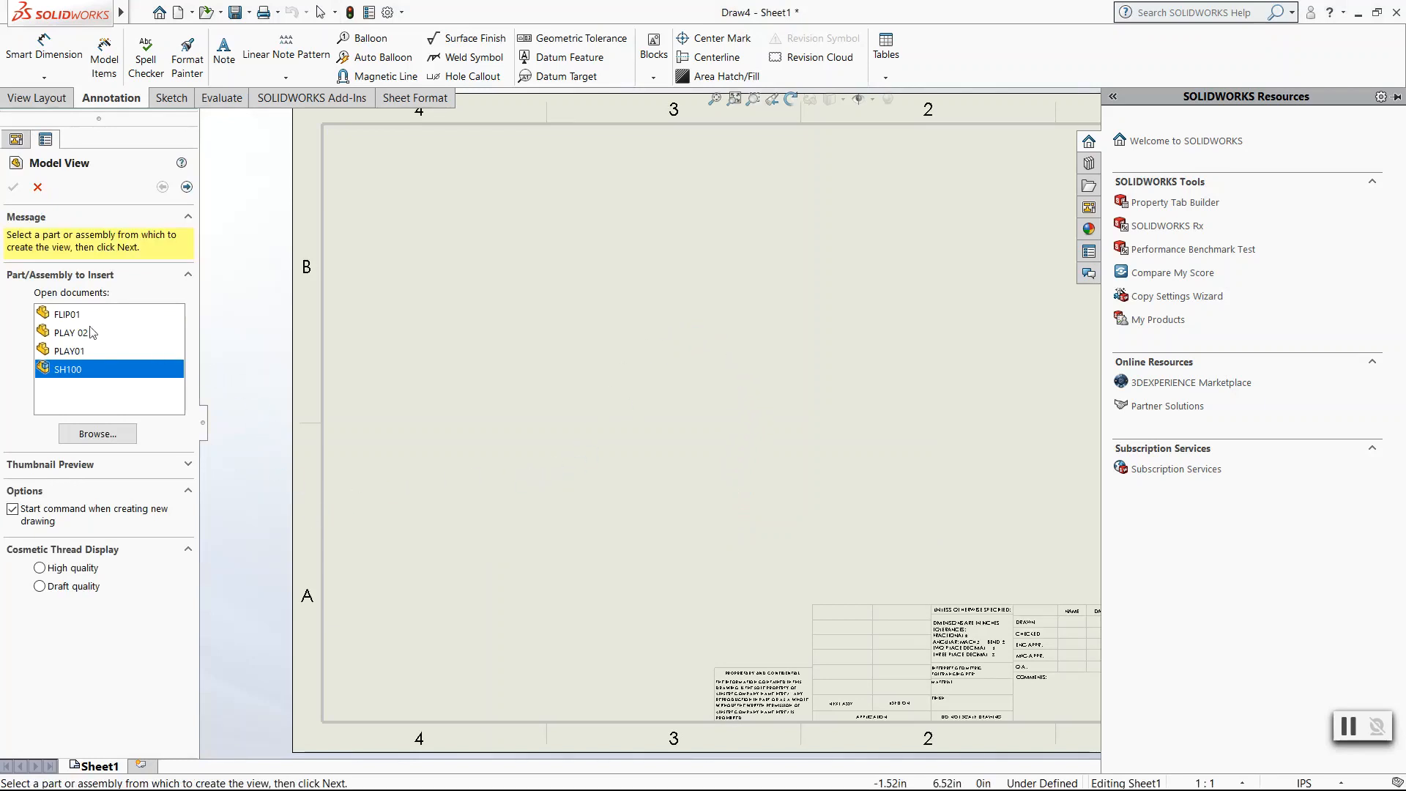
# Cancel the model view placement and insert the picture "Sample Render" from the Solidworks Class Online folder onto the sheet
pyautogui.click(38, 186)
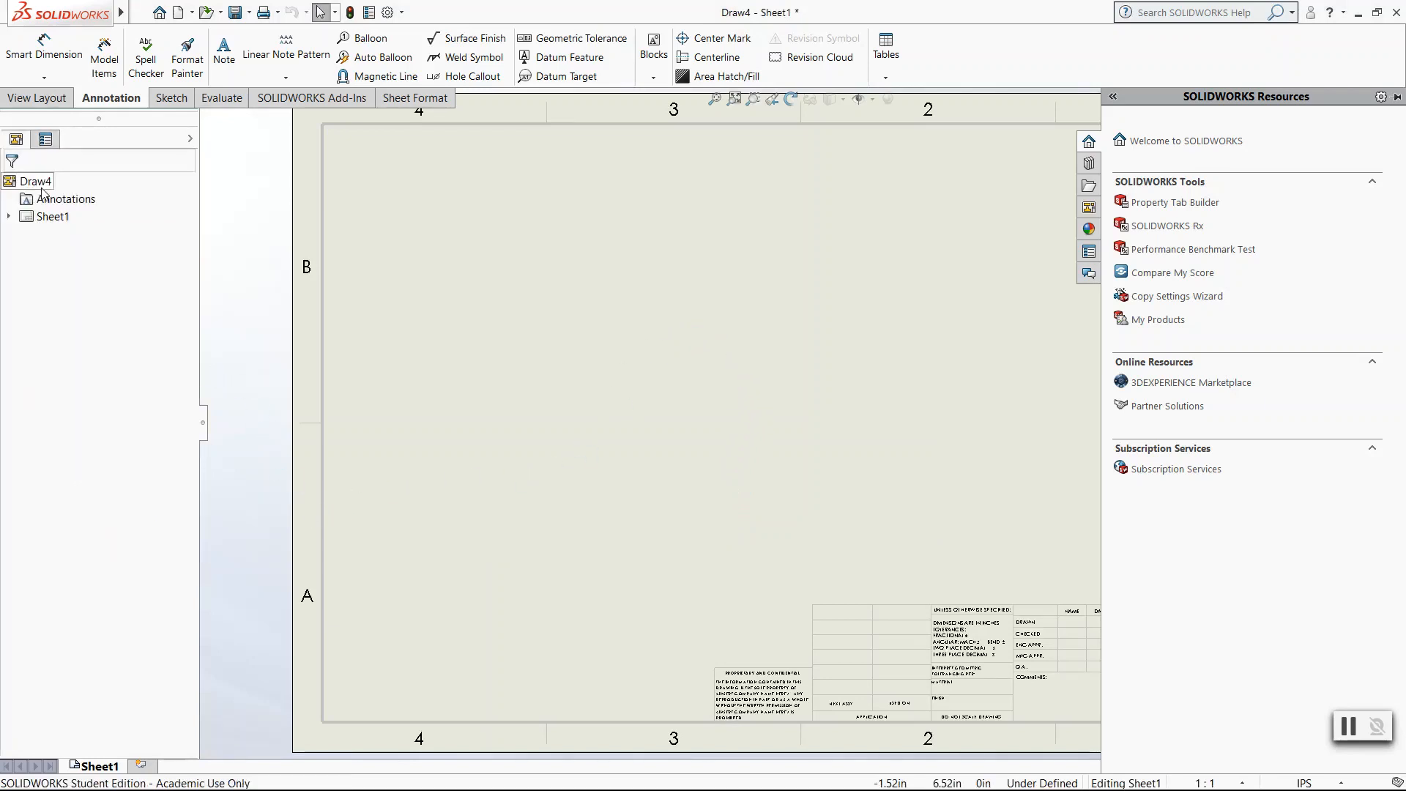
pyautogui.click(1005, 367)
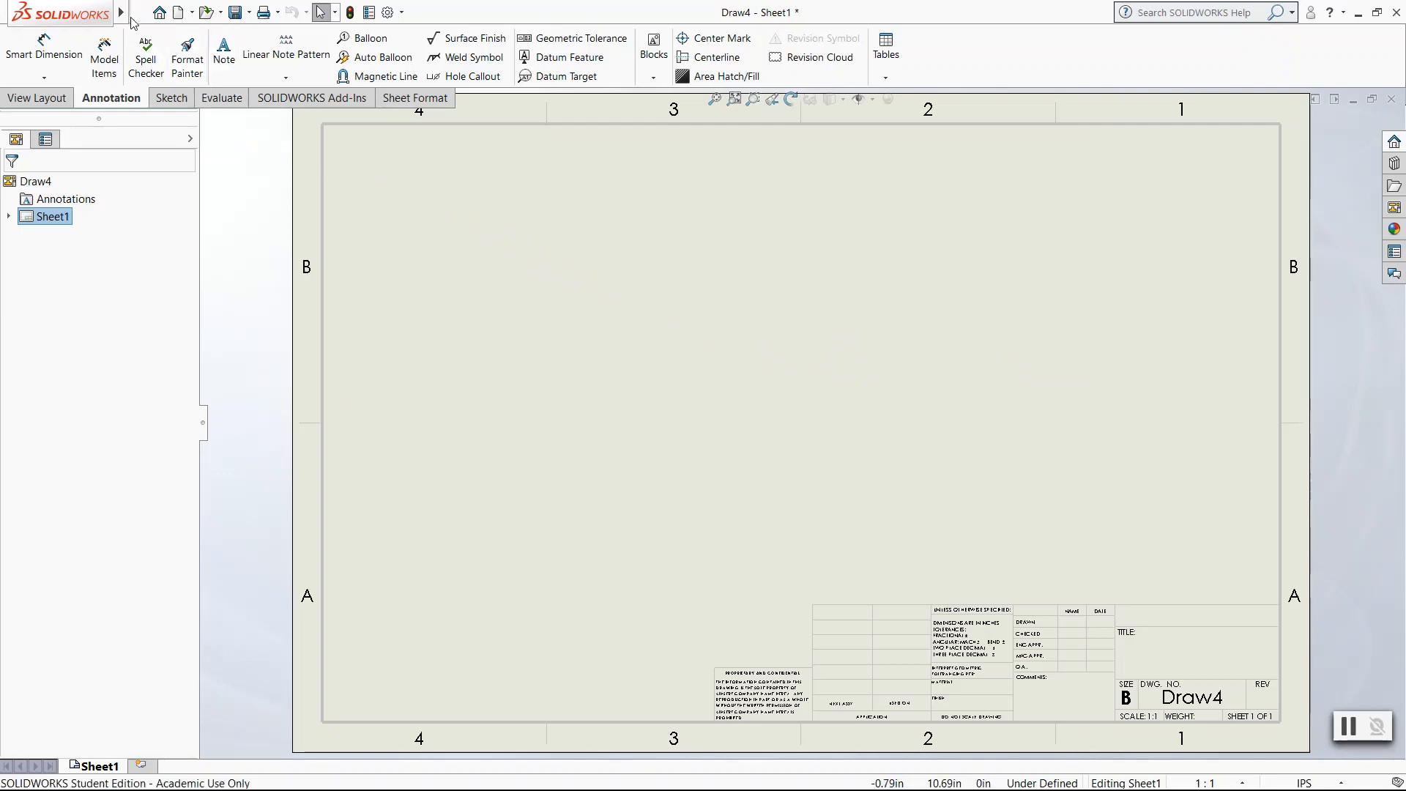
pyautogui.moveTo(120, 13)
pyautogui.click(234, 13)
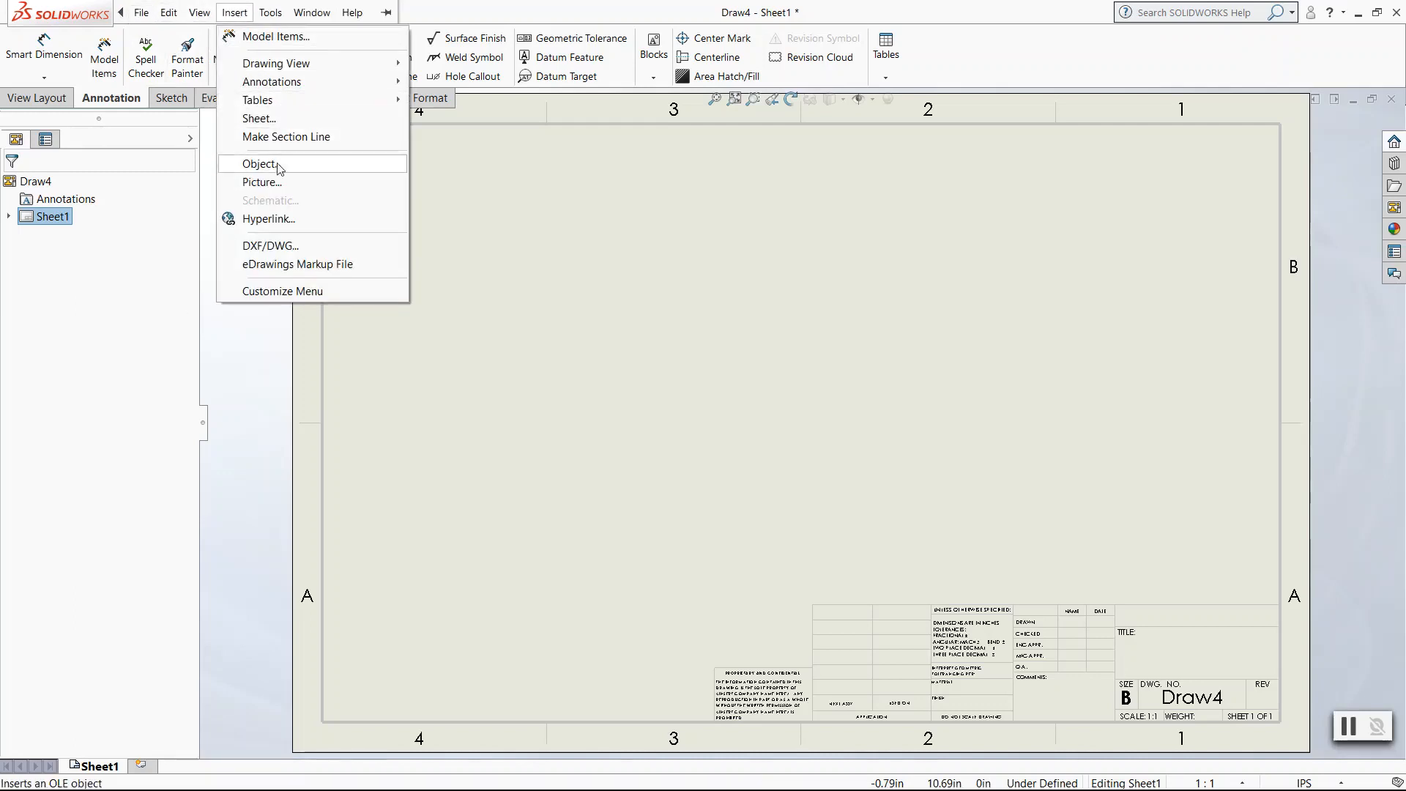
pyautogui.click(267, 184)
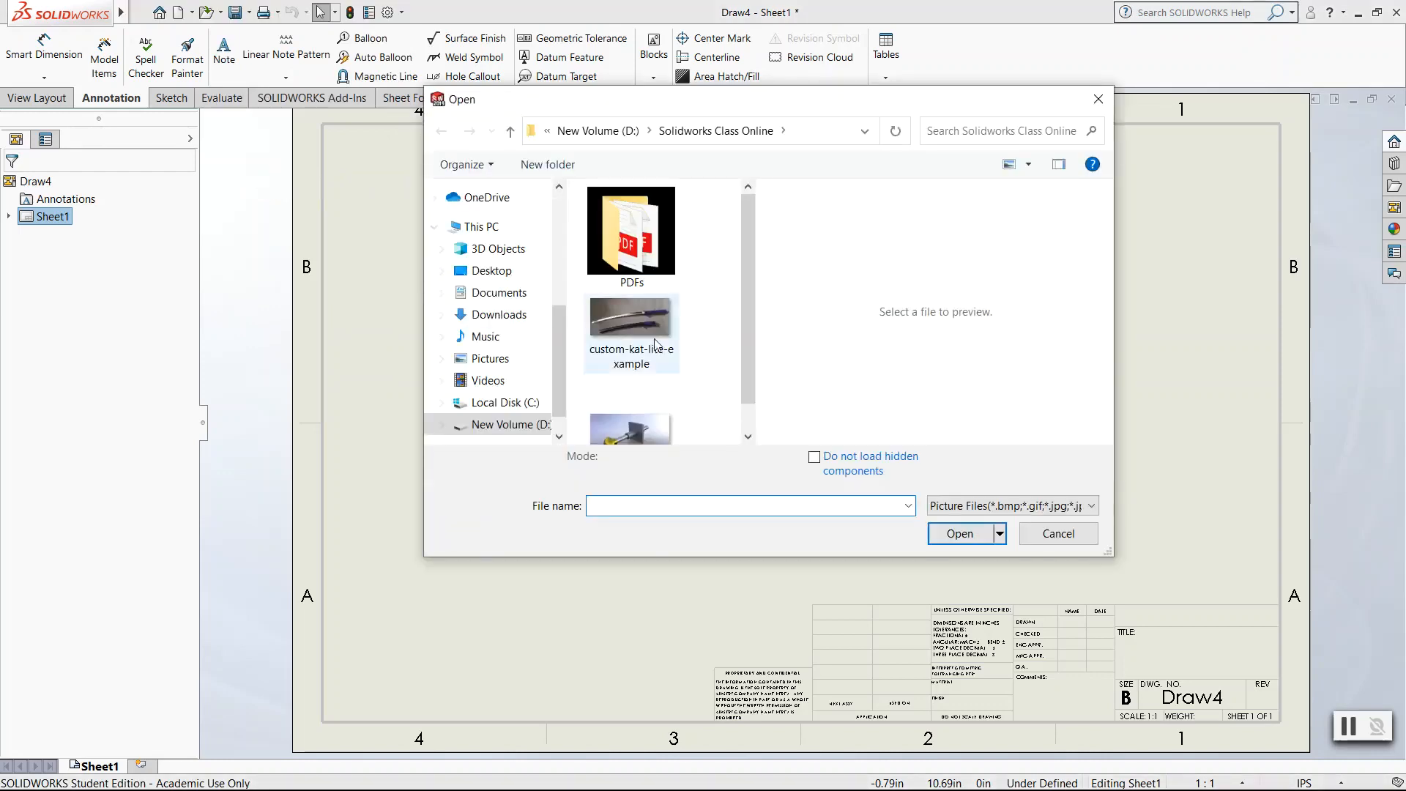
pyautogui.scroll(-1, 747, 315)
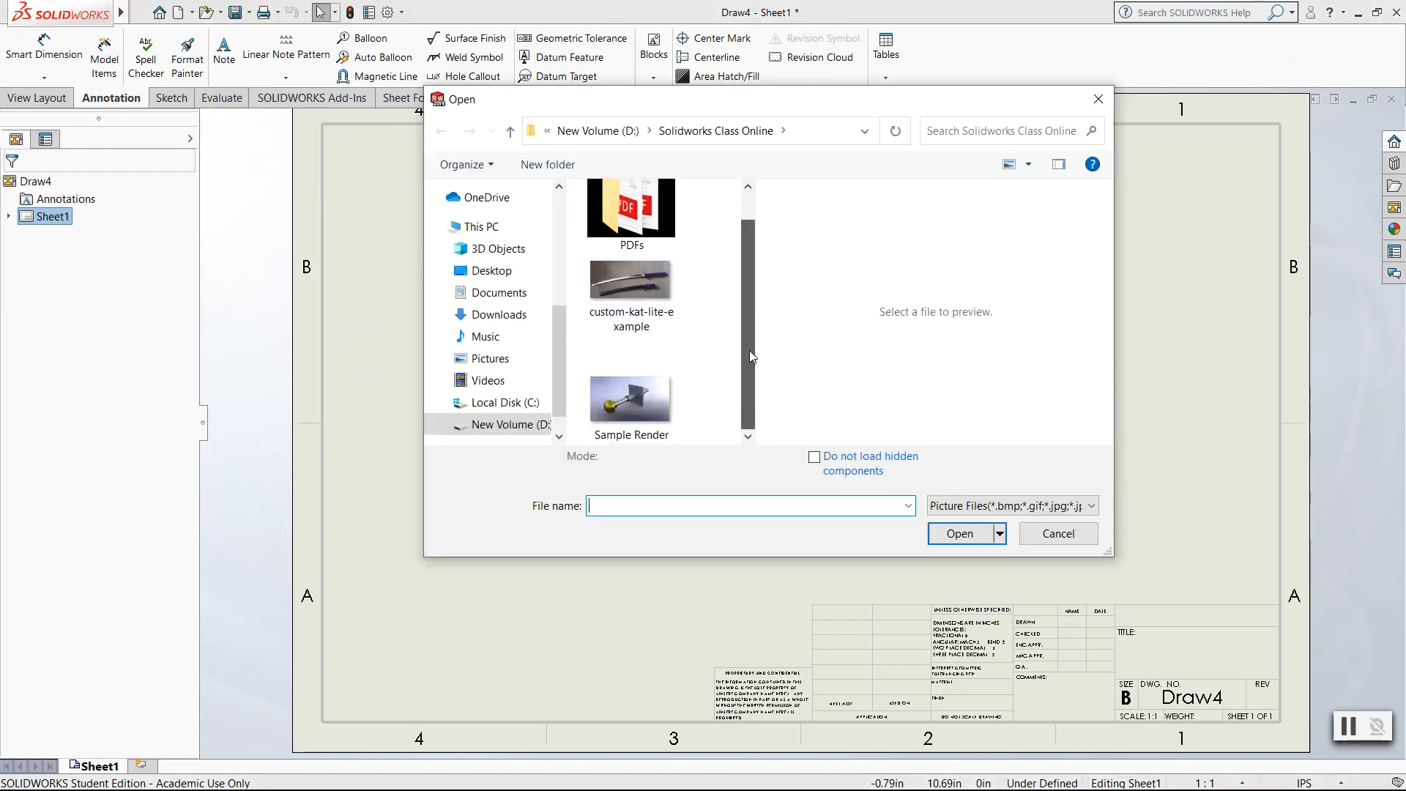
pyautogui.click(651, 399)
pyautogui.click(961, 541)
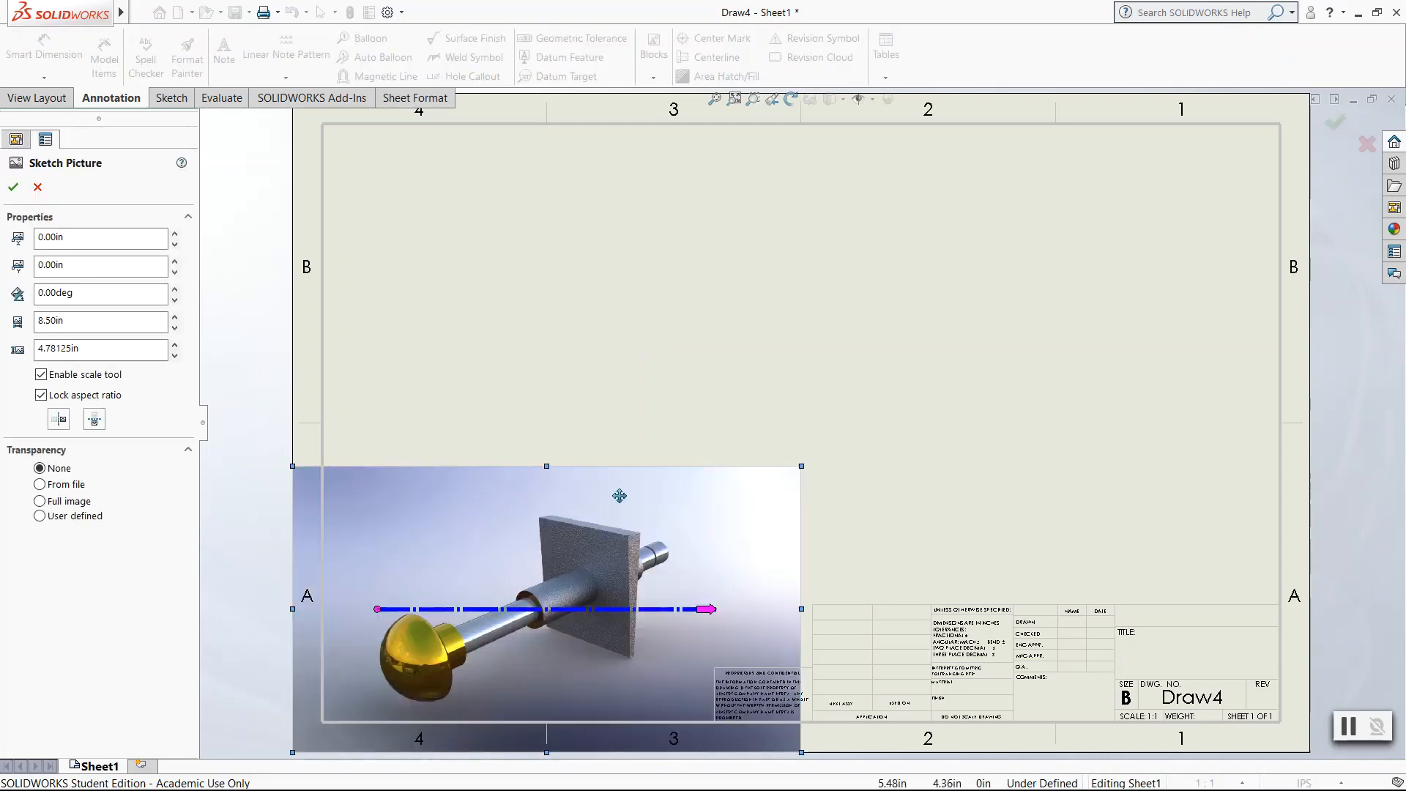
# Position the render picture above the title block, enlarged to about 13.0 by 7.31 in, with its scale line lengthened
pyautogui.moveTo(605, 522)
pyautogui.mouseDown()
pyautogui.moveTo(664, 392)
pyautogui.moveTo(808, 266)
pyautogui.moveTo(680, 220)
pyautogui.mouseUp()
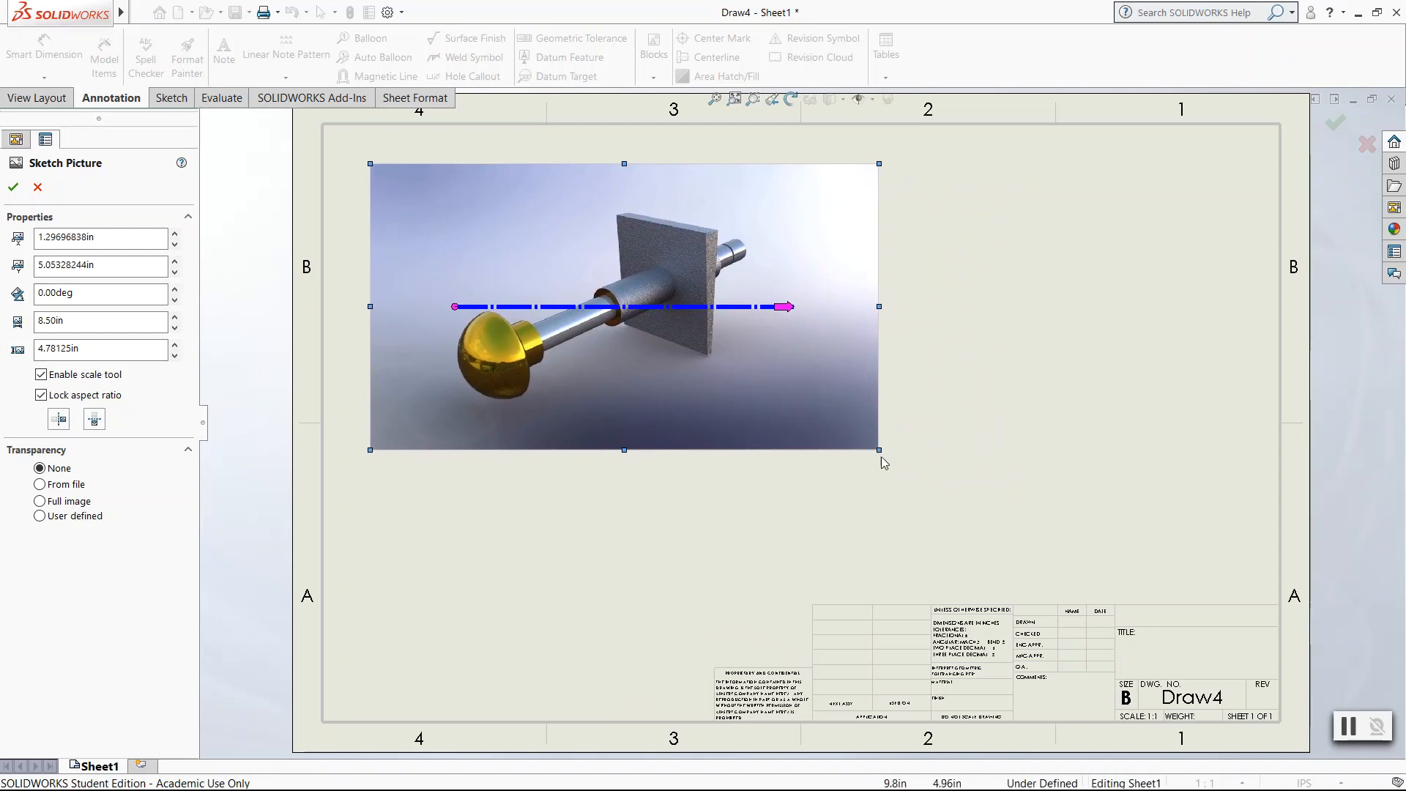
pyautogui.moveTo(886, 458)
pyautogui.mouseDown()
pyautogui.moveTo(1015, 531)
pyautogui.moveTo(1150, 583)
pyautogui.mouseUp()
pyautogui.moveTo(942, 488); pyautogui.dragTo(980, 471)
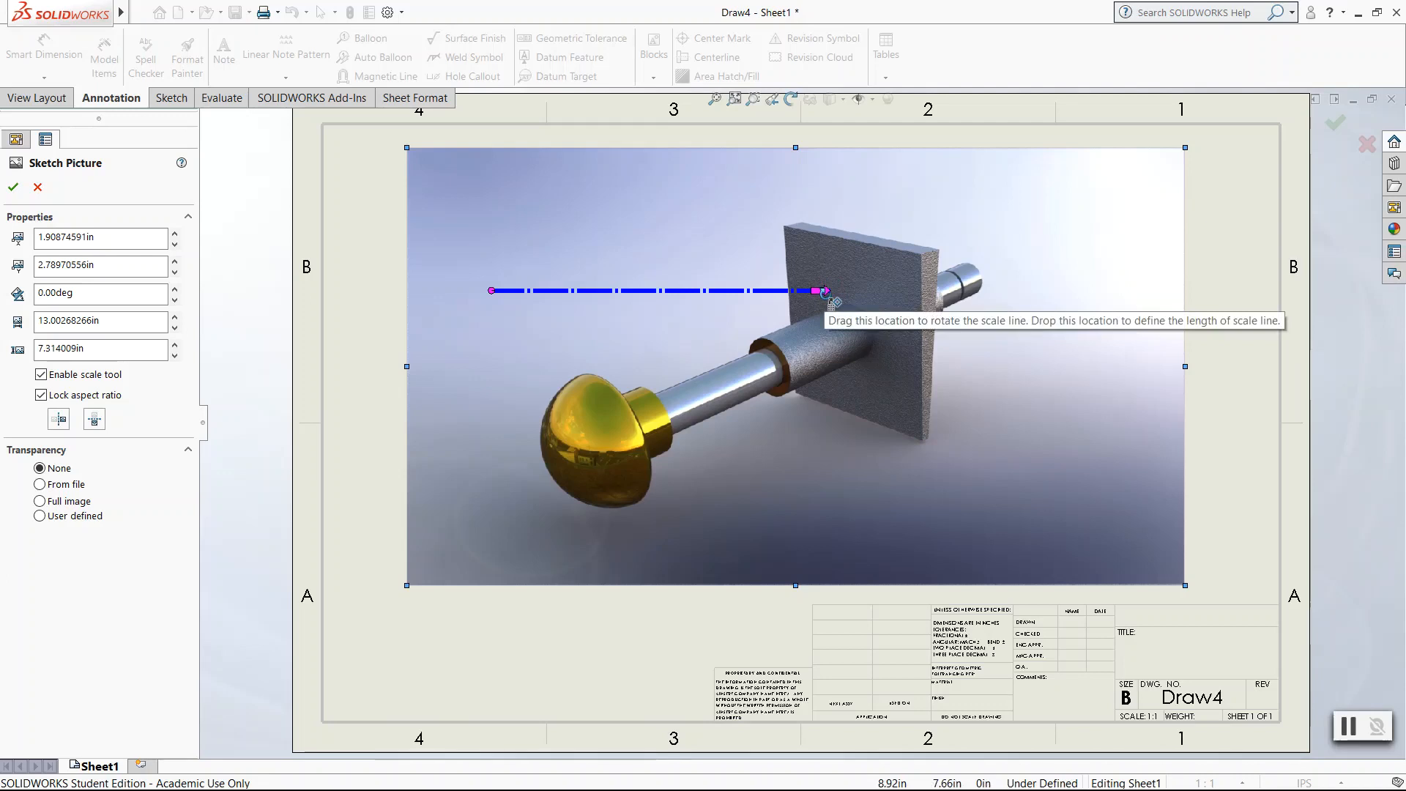
pyautogui.moveTo(824, 291); pyautogui.dragTo(921, 290)
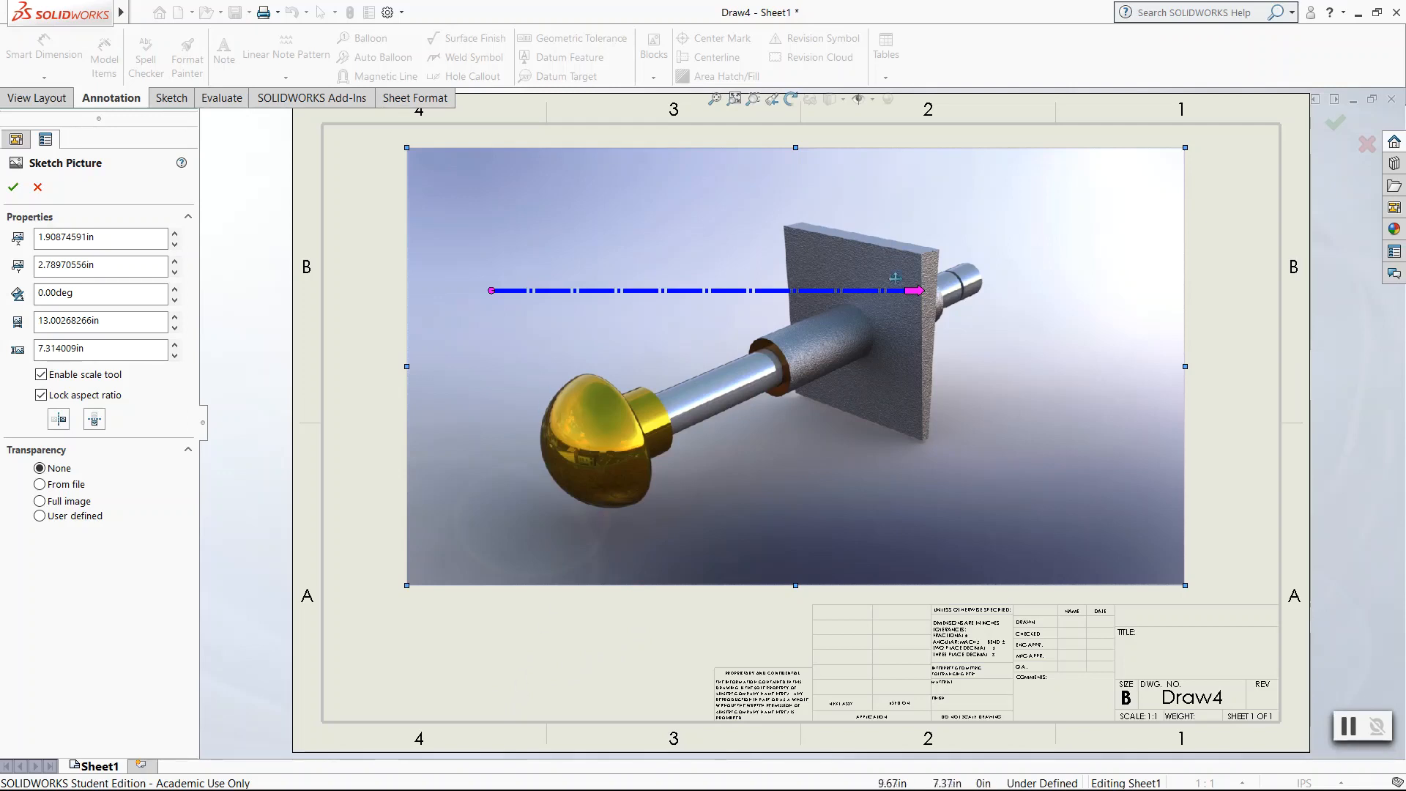
pyautogui.click(1342, 123)
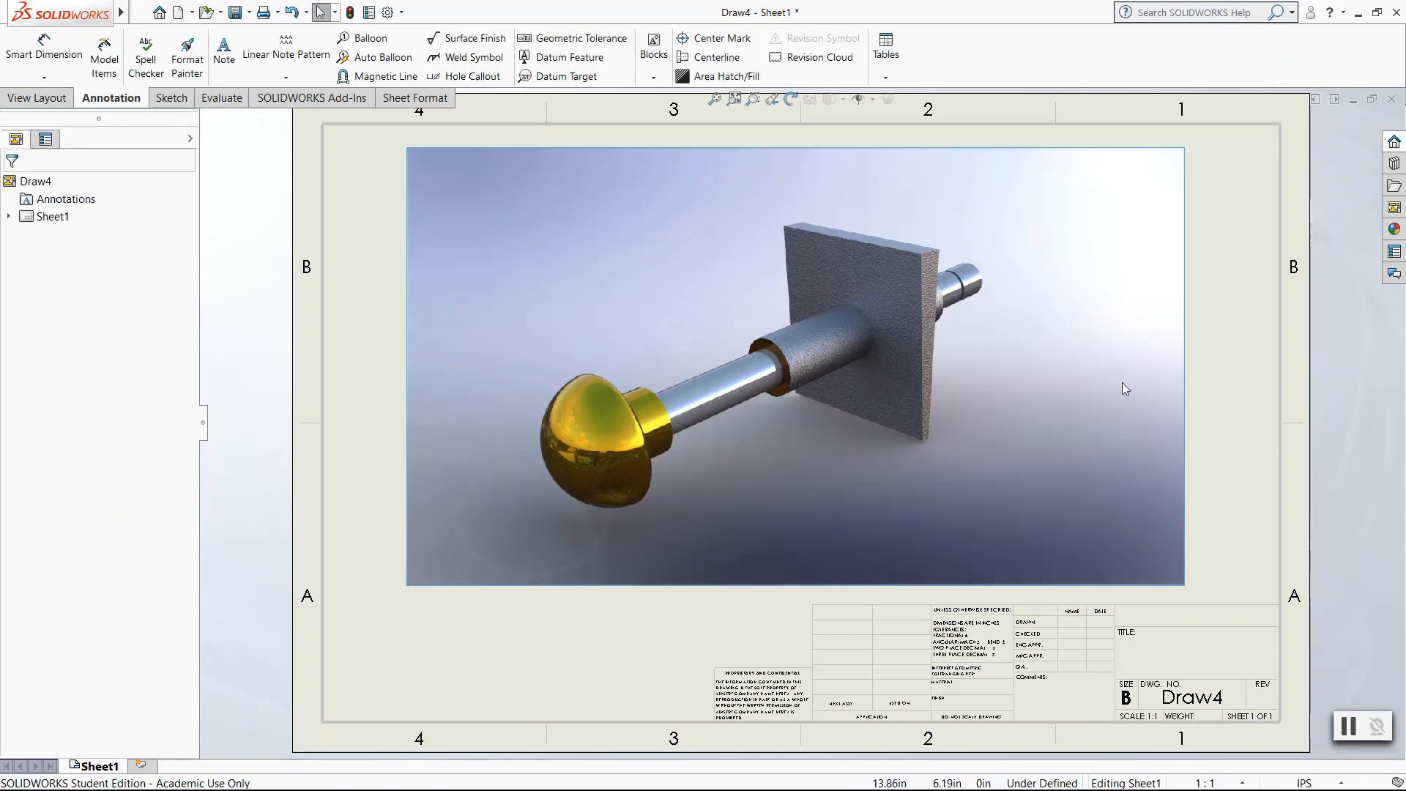
# Reopen and close the placed picture's properties, and inspect the picture's appearance on the sheet
pyautogui.doubleClick(1161, 421)
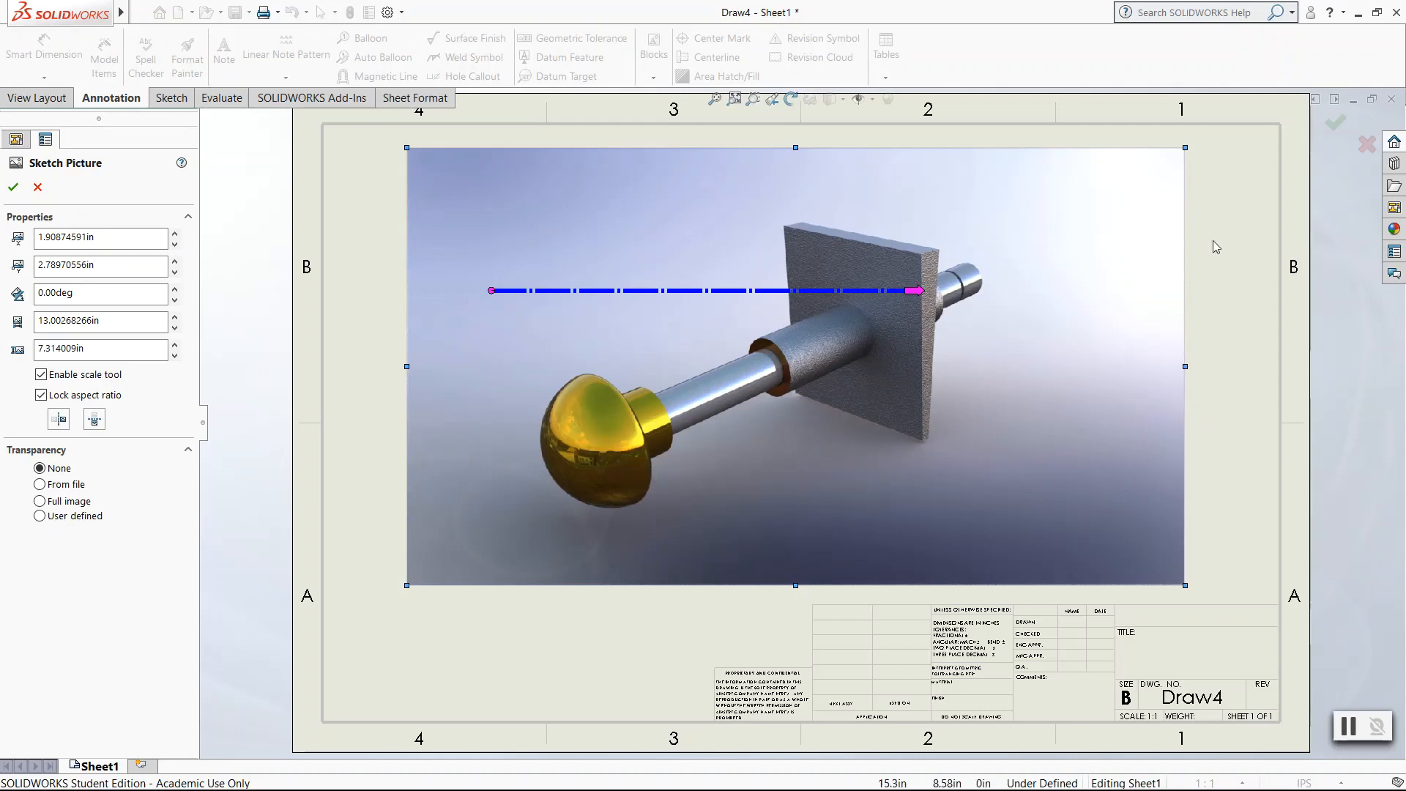
pyautogui.click(1327, 123)
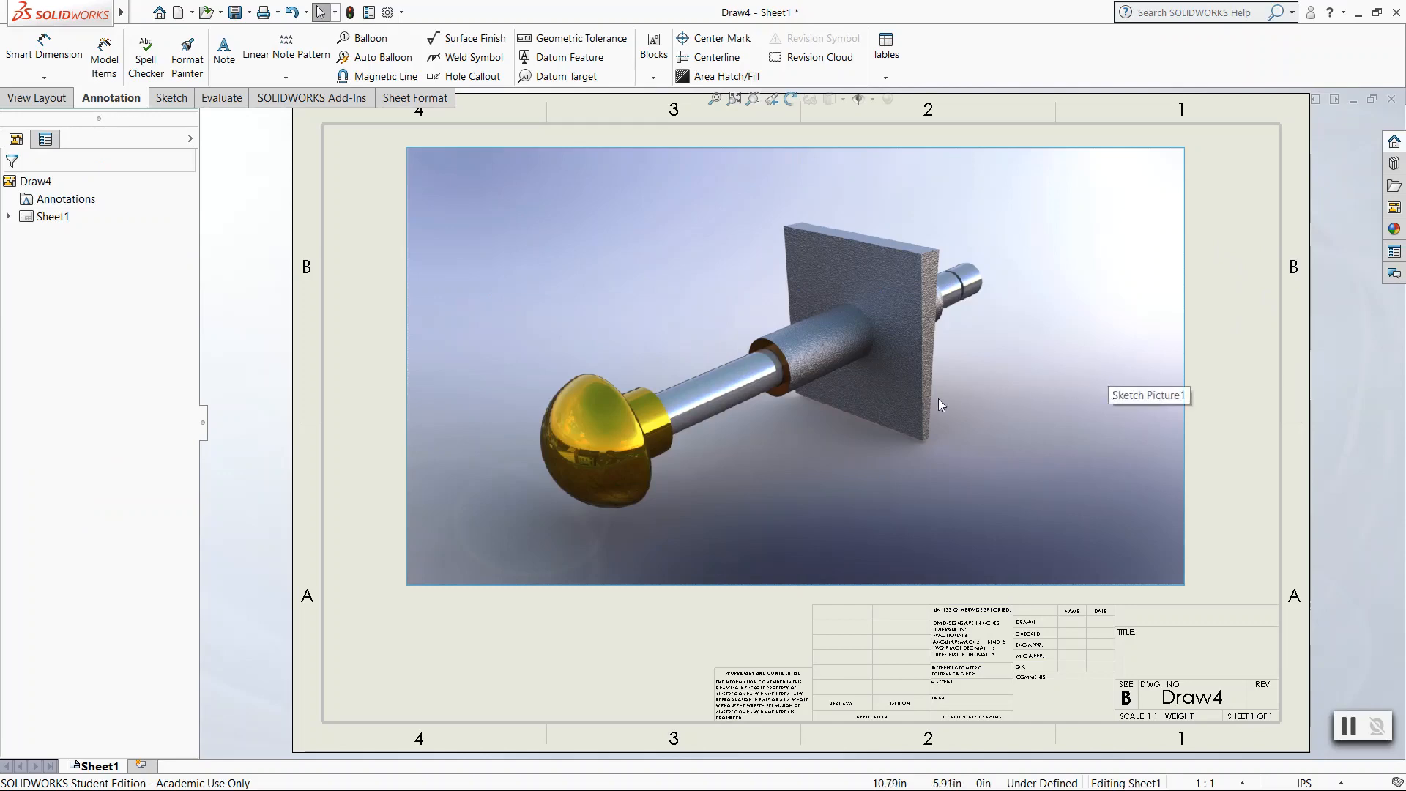
pyautogui.scroll(1, 938, 398)
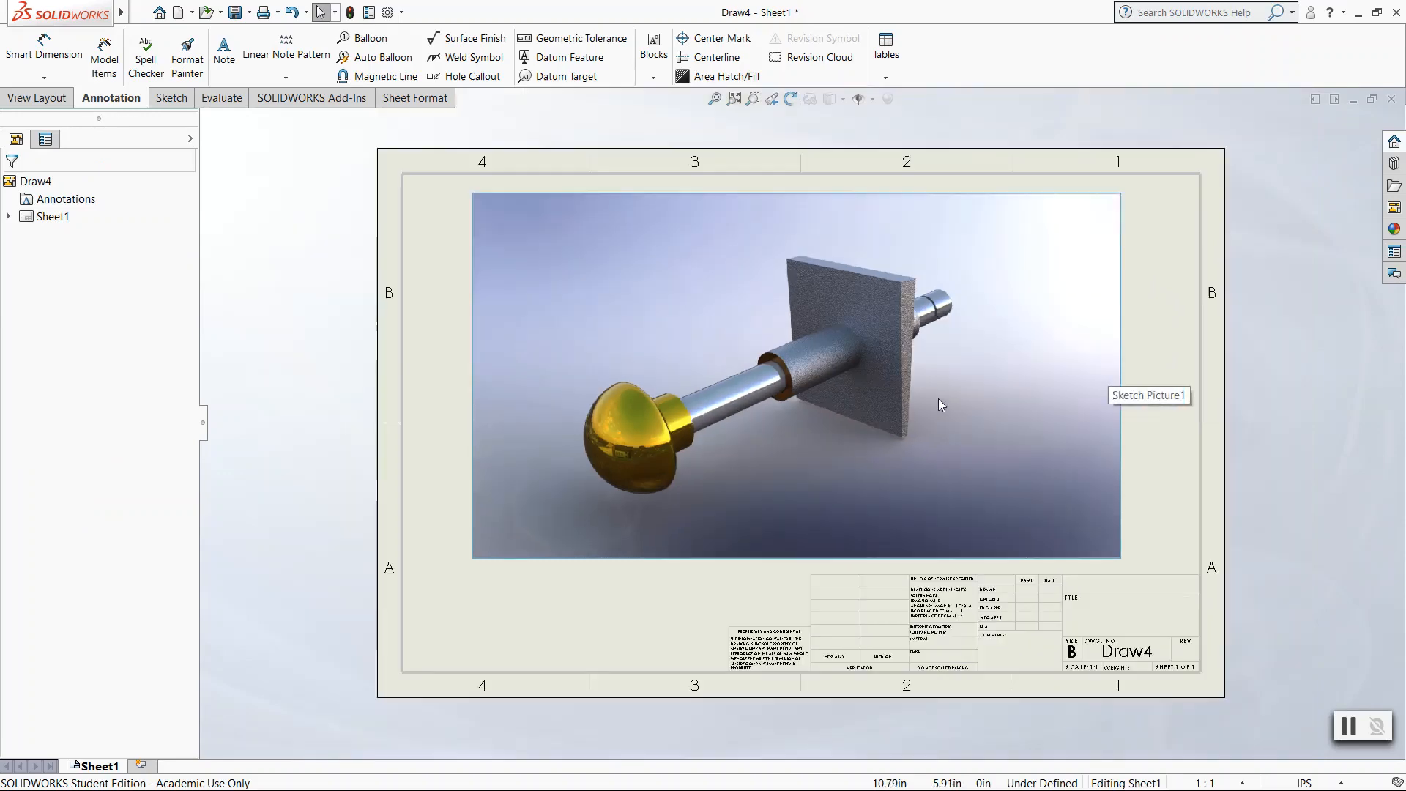
pyautogui.scroll(-1, 938, 399)
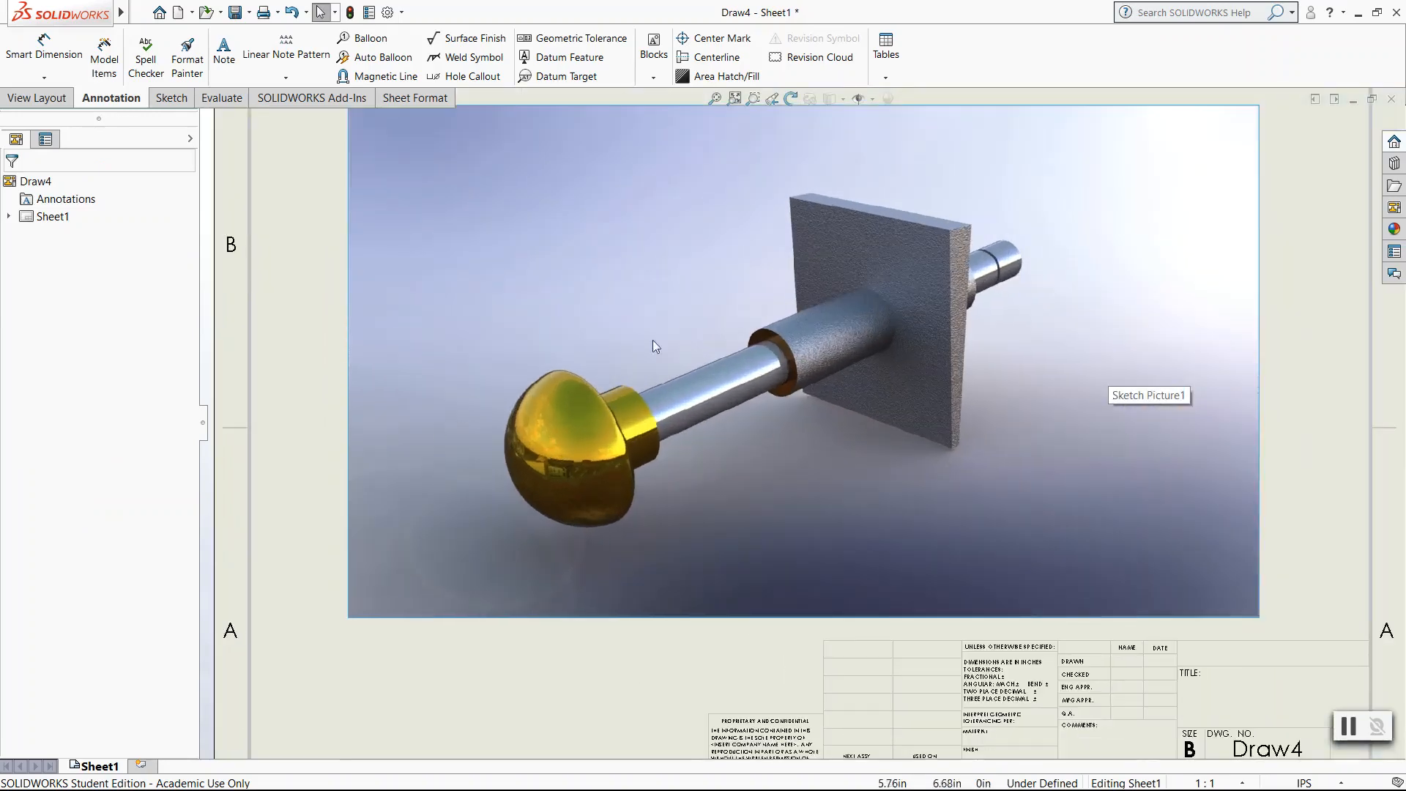
pyautogui.press('f')
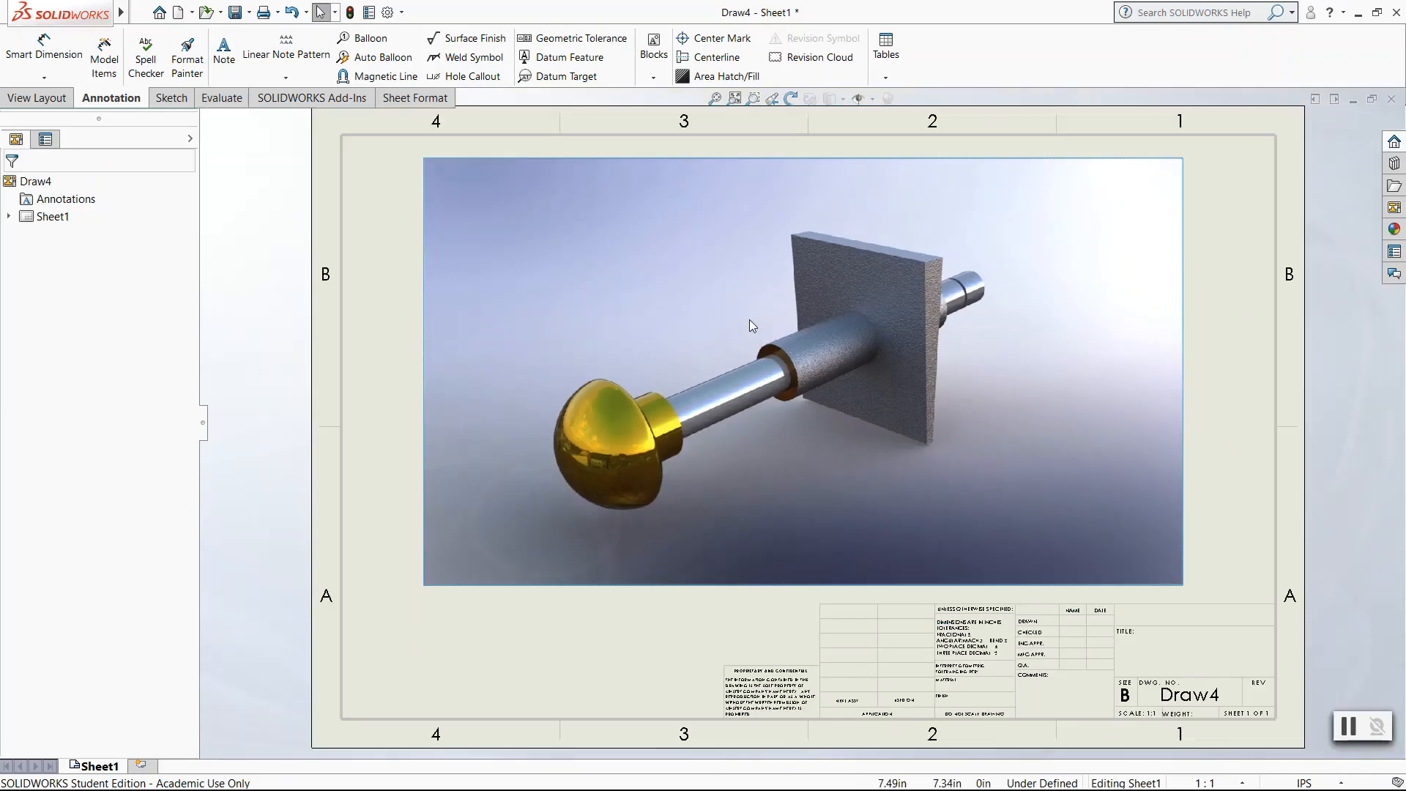